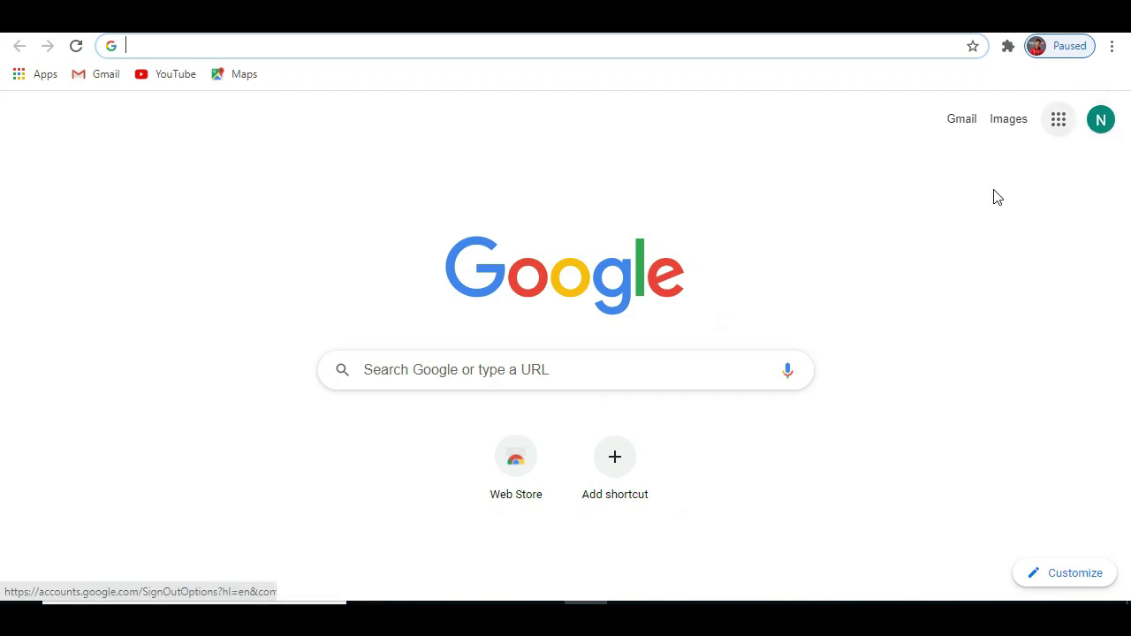
Step: Check the e-mail address of the signed-in Google account in the account details
{"action": "left_click", "coordinate": [1106, 119]}
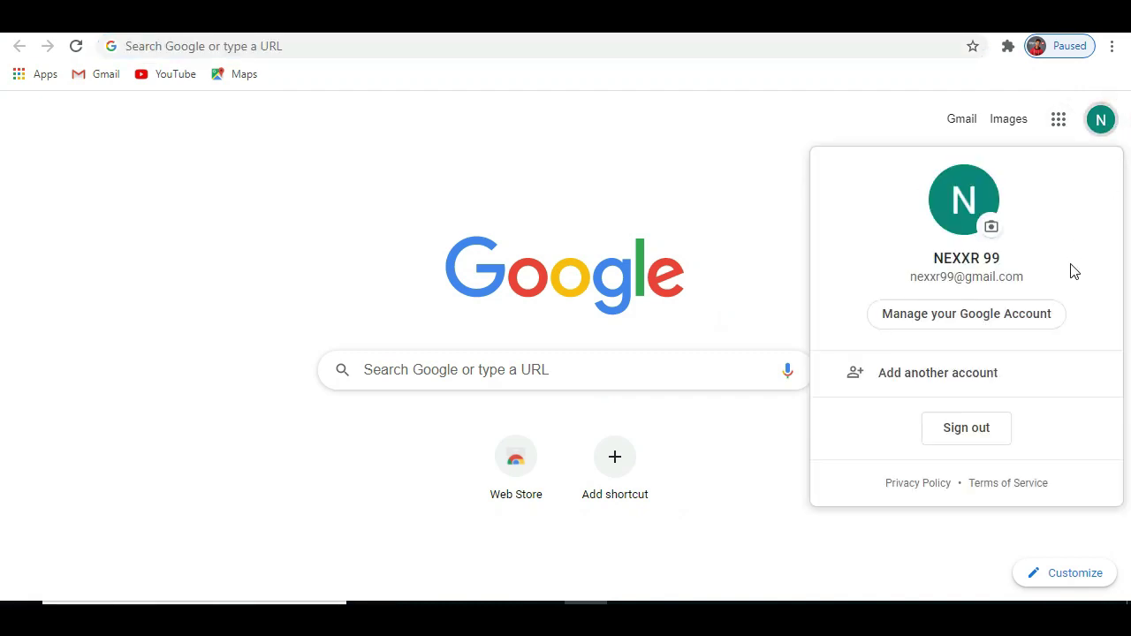
{"action": "left_click_drag", "start_coordinate": [1051, 274], "coordinate": [901, 283]}
{"action": "left_click_drag", "start_coordinate": [1050, 279], "coordinate": [897, 284]}
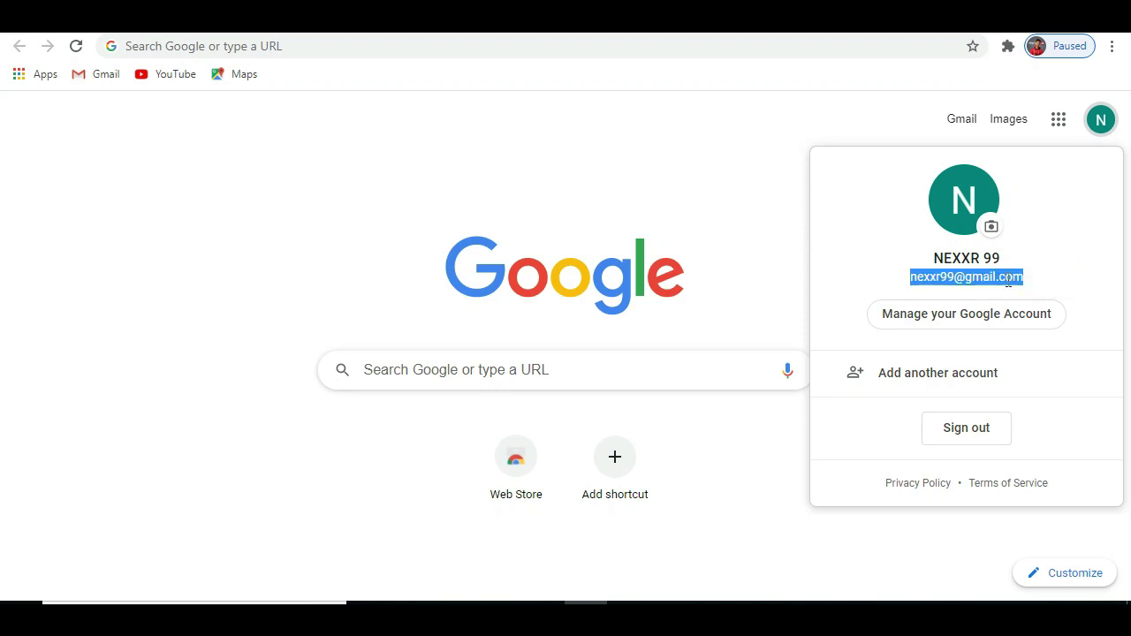
{"action": "left_click", "coordinate": [1025, 277]}
{"action": "left_click_drag", "start_coordinate": [1039, 280], "coordinate": [914, 283]}
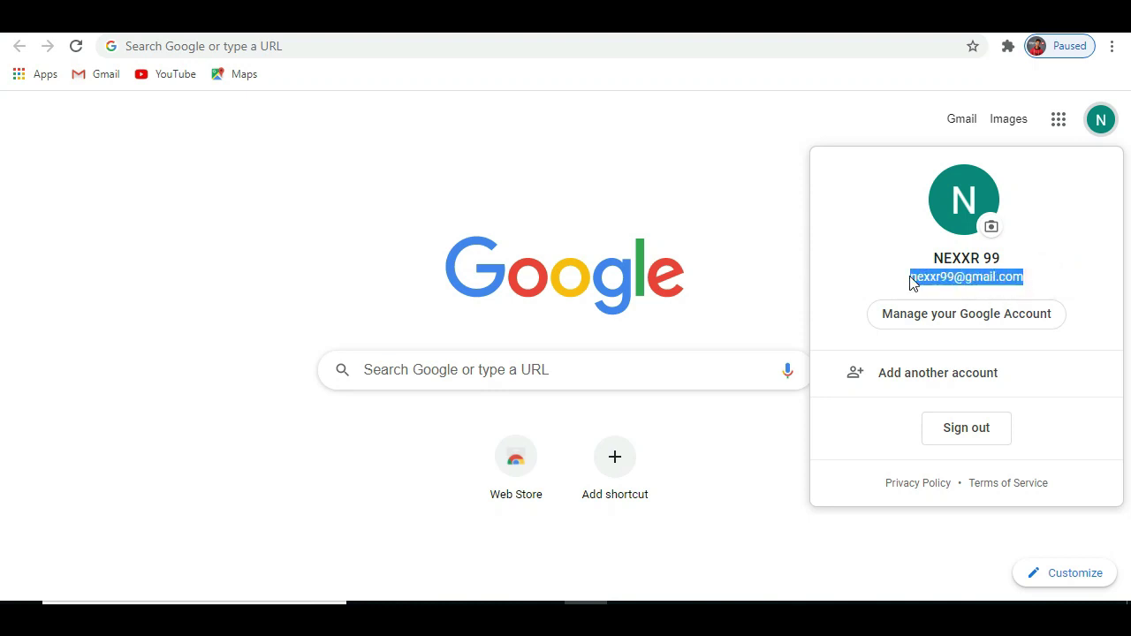
{"action": "left_click", "coordinate": [1039, 281]}
{"action": "left_click_drag", "start_coordinate": [1041, 281], "coordinate": [896, 271]}
{"action": "left_click", "coordinate": [1086, 277]}
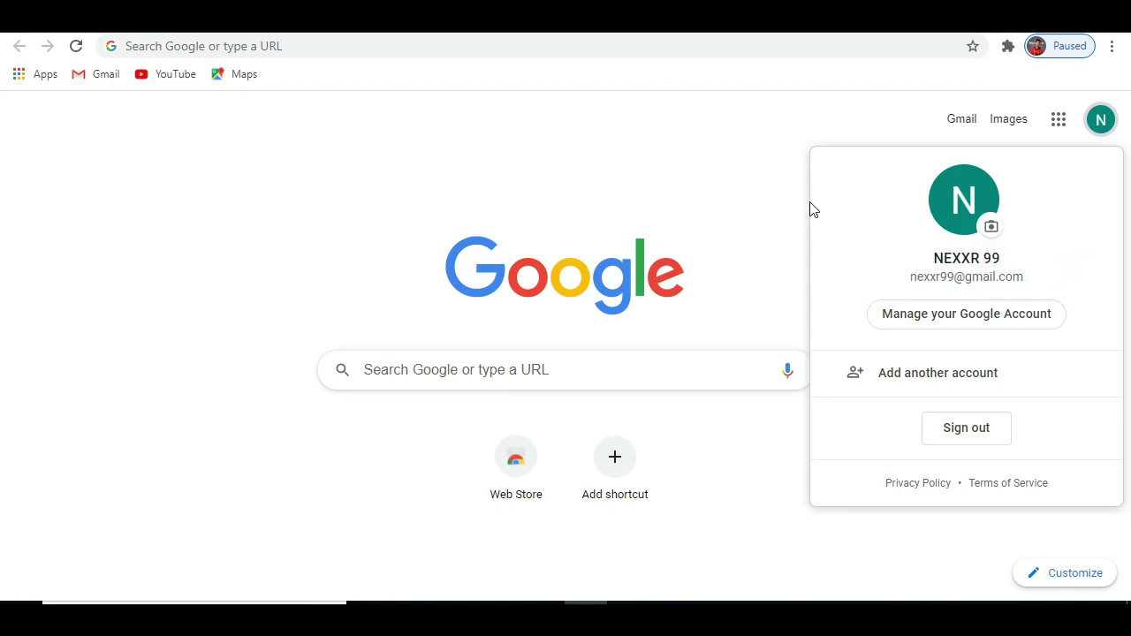
{"action": "left_click", "coordinate": [704, 152]}
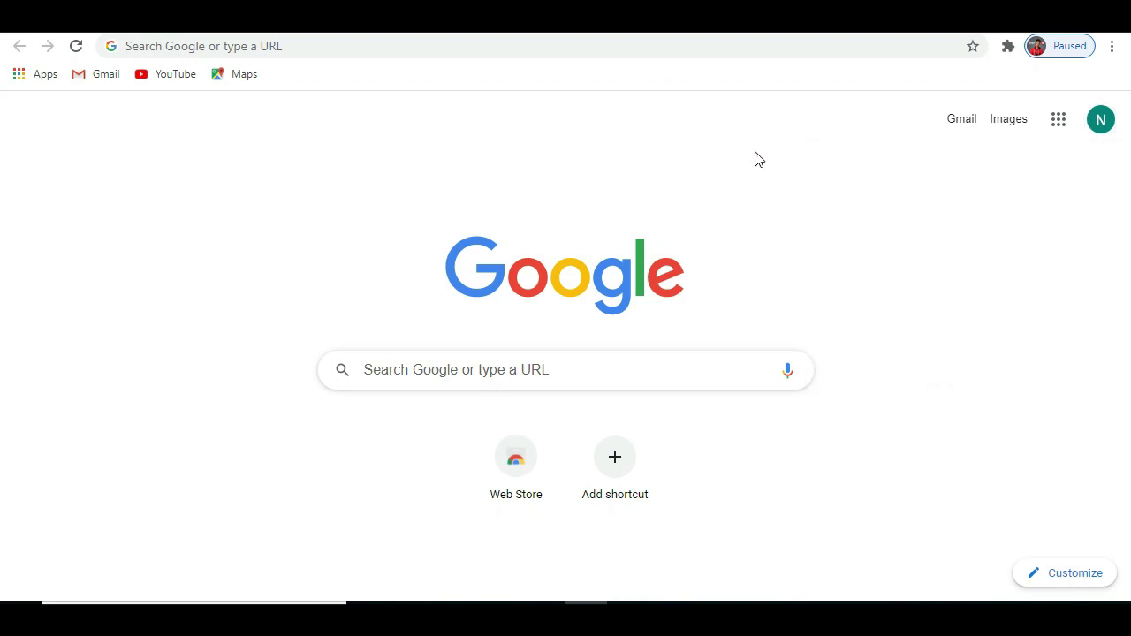
Step: Search Google for "blogger" and open the official Blogger.com site
{"action": "left_click", "coordinate": [314, 45]}
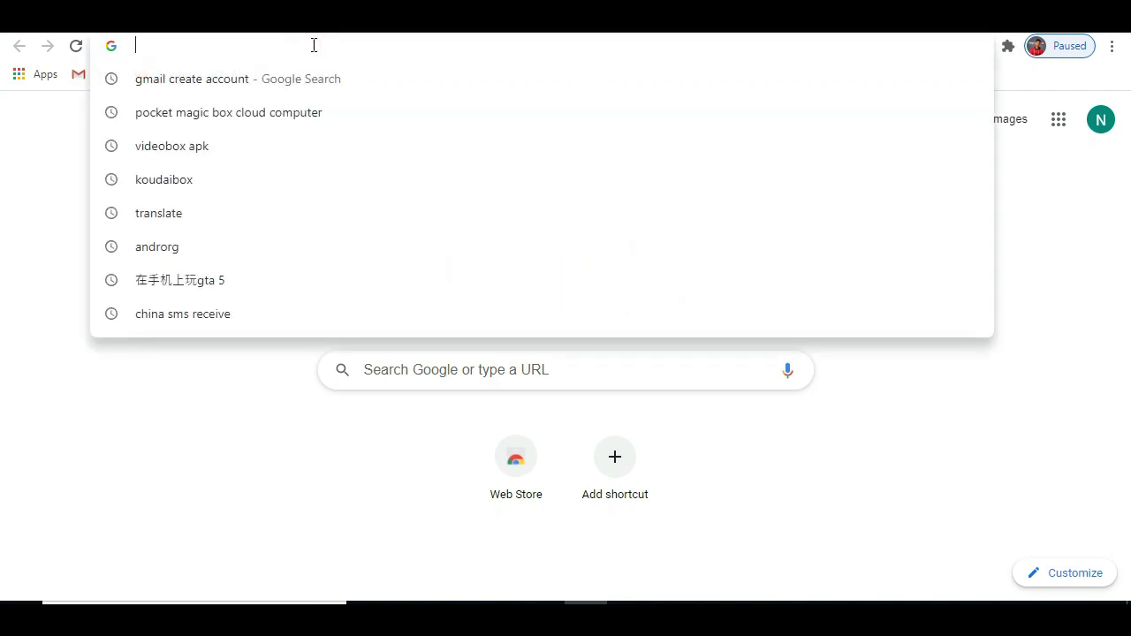
{"action": "type", "text": "blogge"}
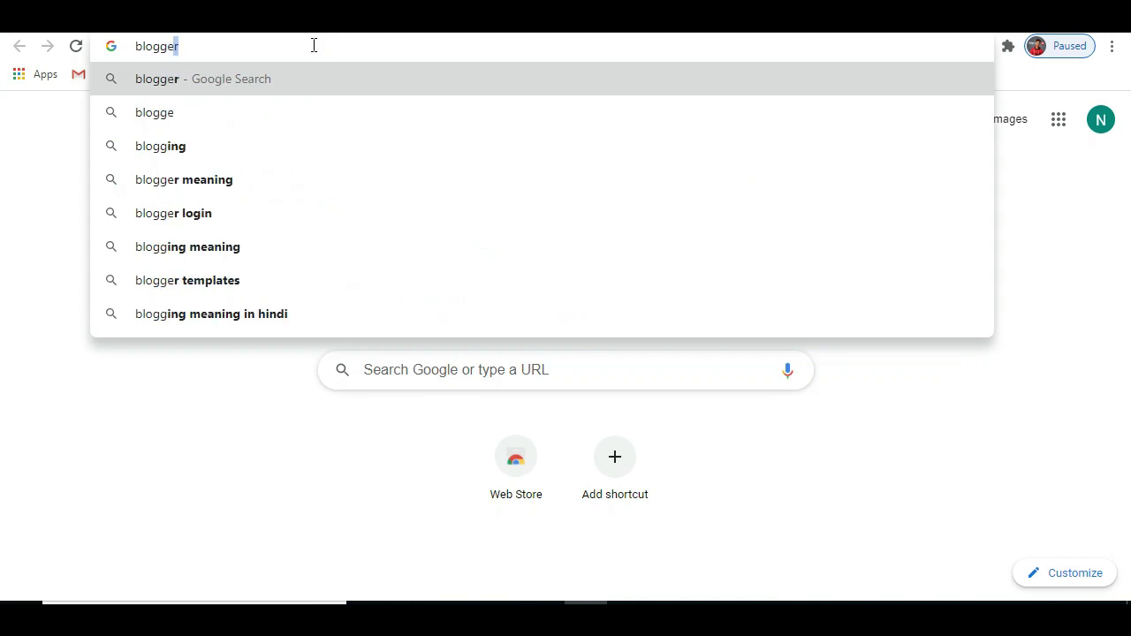
{"action": "type", "text": "r"}
{"action": "key", "text": "Return"}
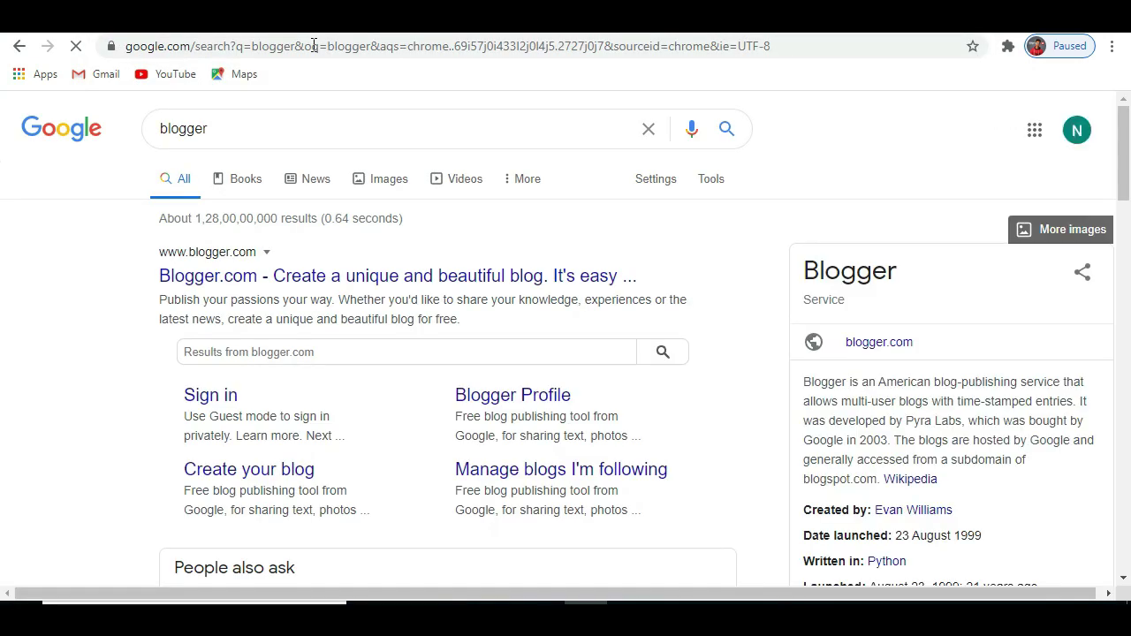
{"action": "left_click", "coordinate": [290, 280]}
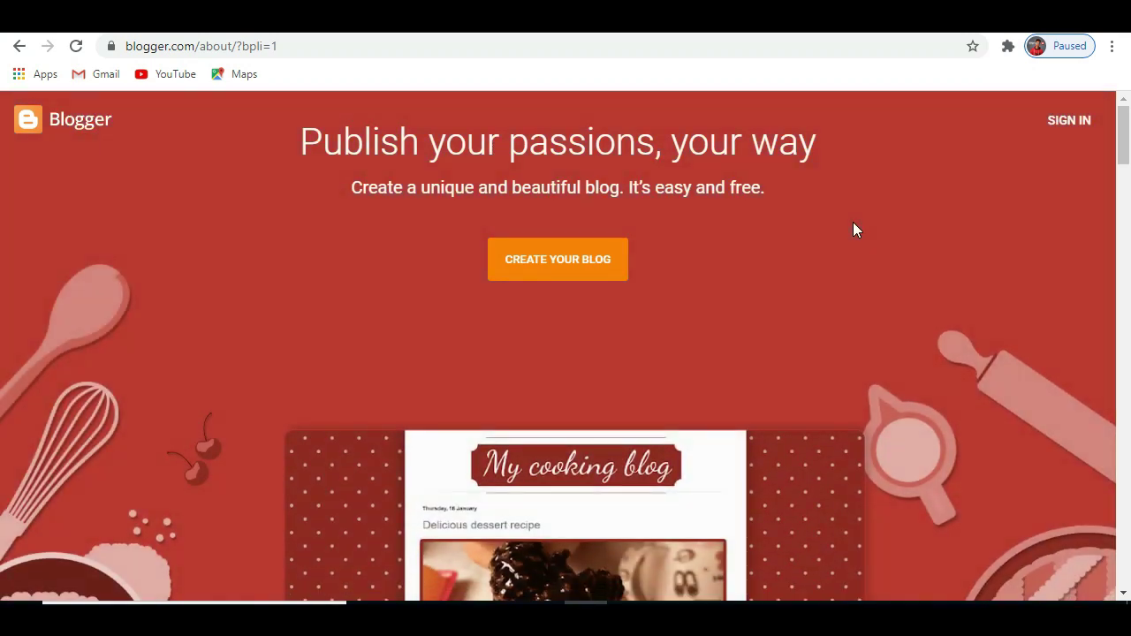
Step: Start creating a blog, choose the existing Google account and enter its password to sign in
{"action": "left_click", "coordinate": [575, 259]}
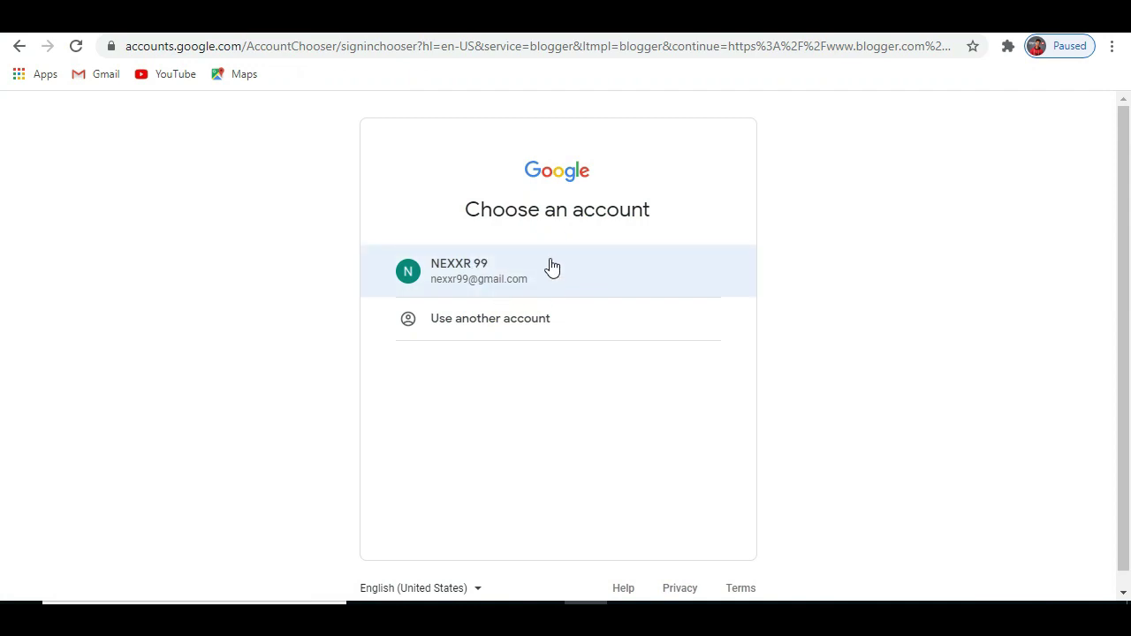
{"action": "left_click", "coordinate": [551, 267]}
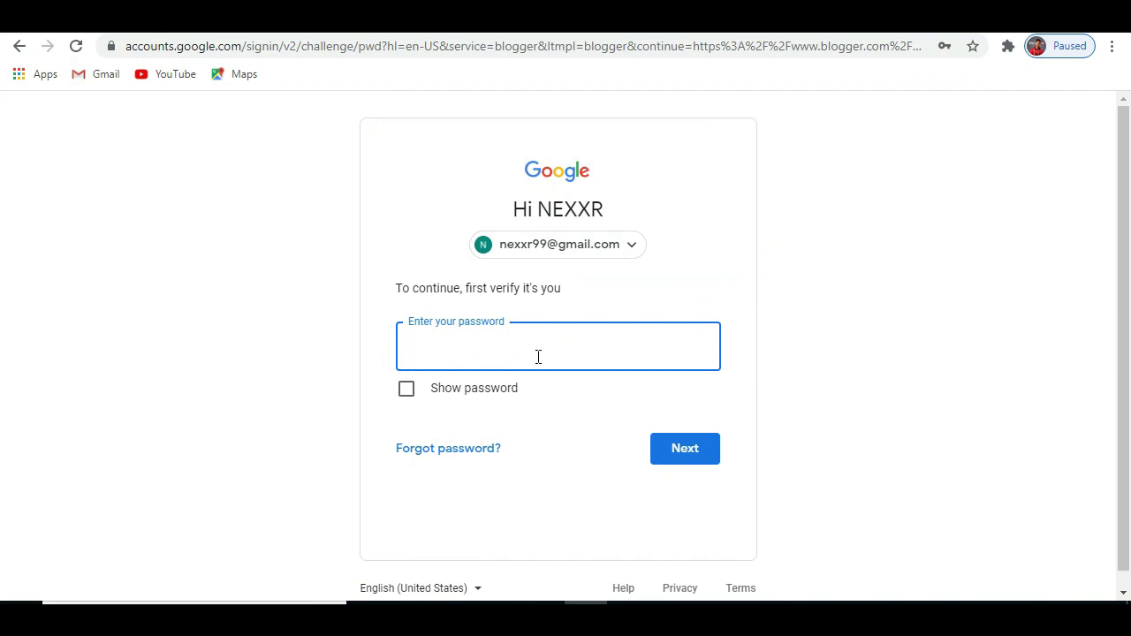
{"action": "type", "text": "•••••••••"}
{"action": "key", "text": "Return"}
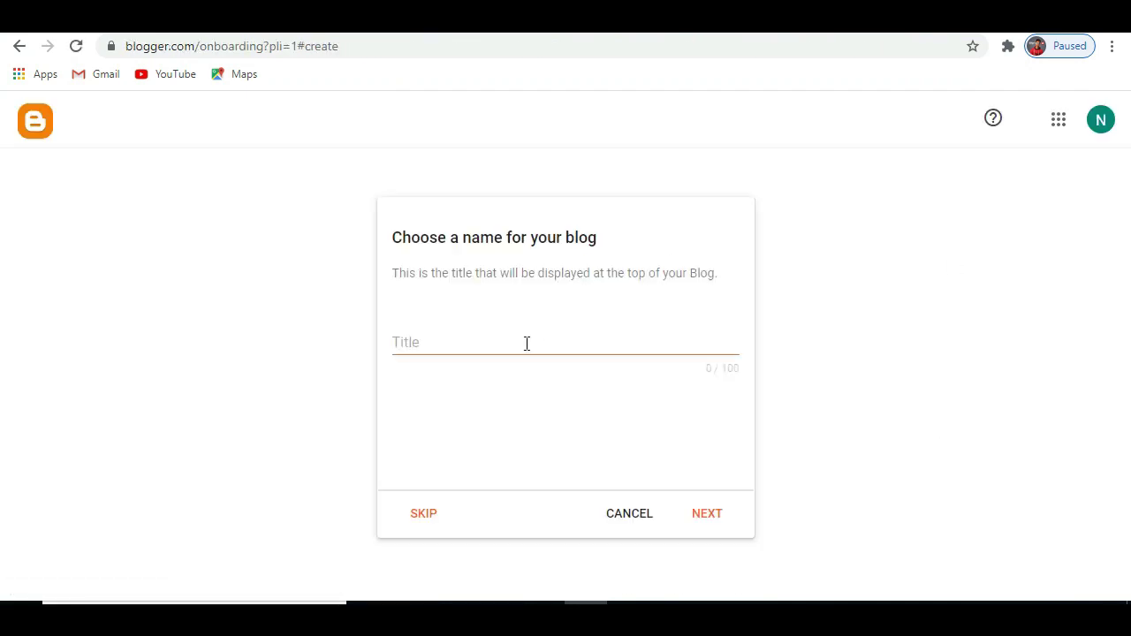
Step: Name the blog "NEXXR 99" and continue to the blog URL
{"action": "left_click", "coordinate": [526, 344]}
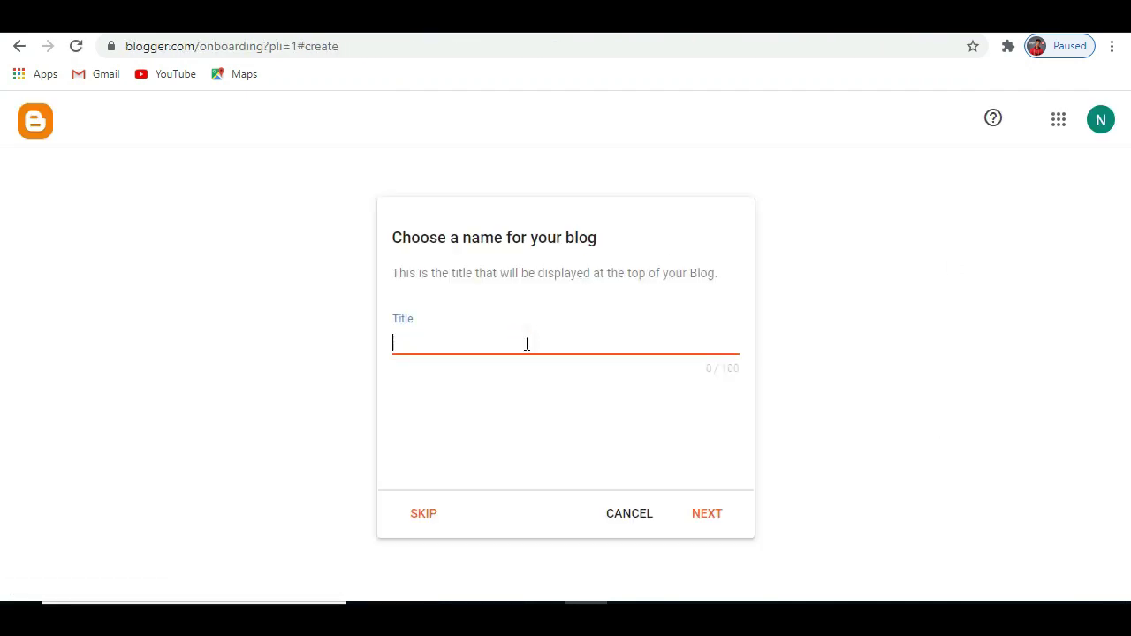
{"action": "type", "text": "NEXXR ("}
{"action": "key", "text": "BackSpace"}
{"action": "type", "text": "99"}
{"action": "left_click", "coordinate": [708, 517]}
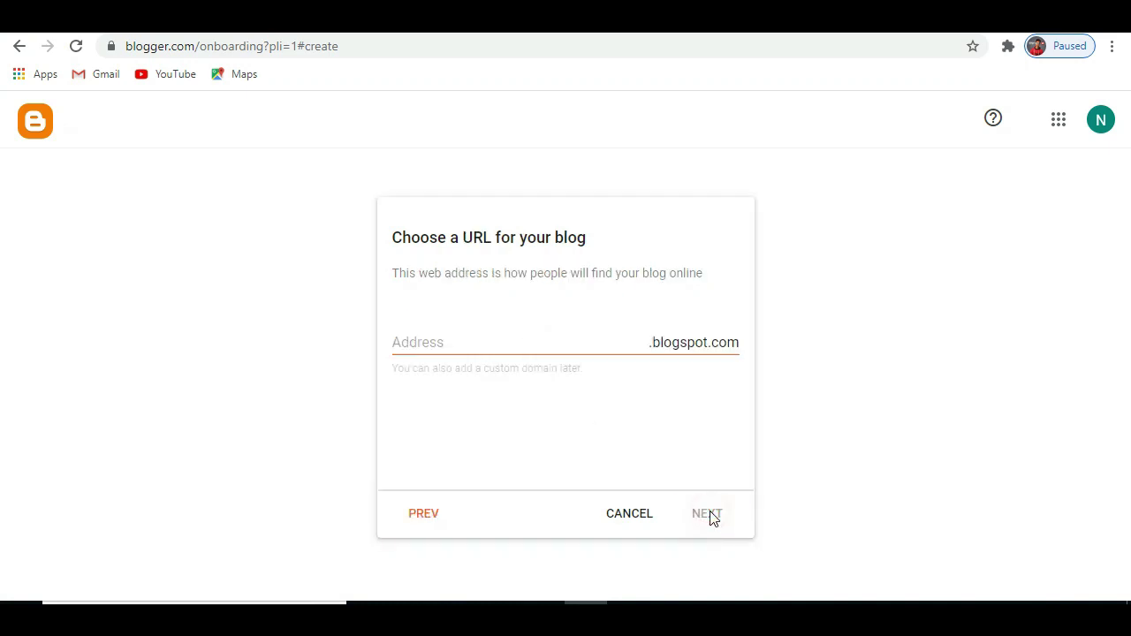
Step: Set the blog address to nexxrgamer.blogspot.com and continue to the display name
{"action": "left_click", "coordinate": [483, 336]}
{"action": "type", "text": "n"}
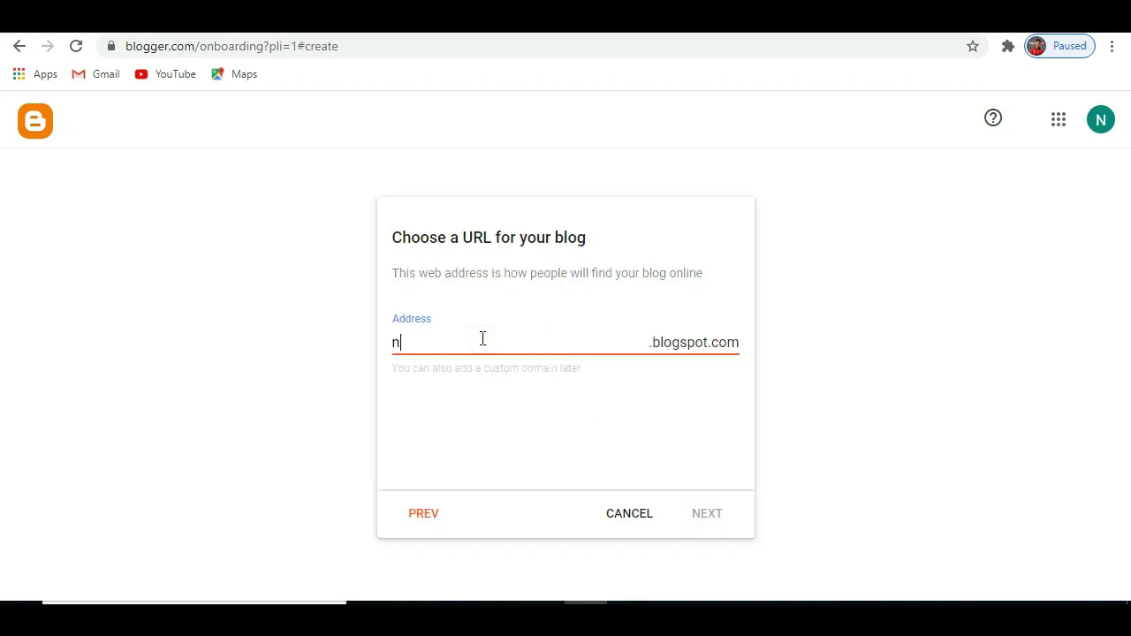
{"action": "type", "text": "exxr99"}
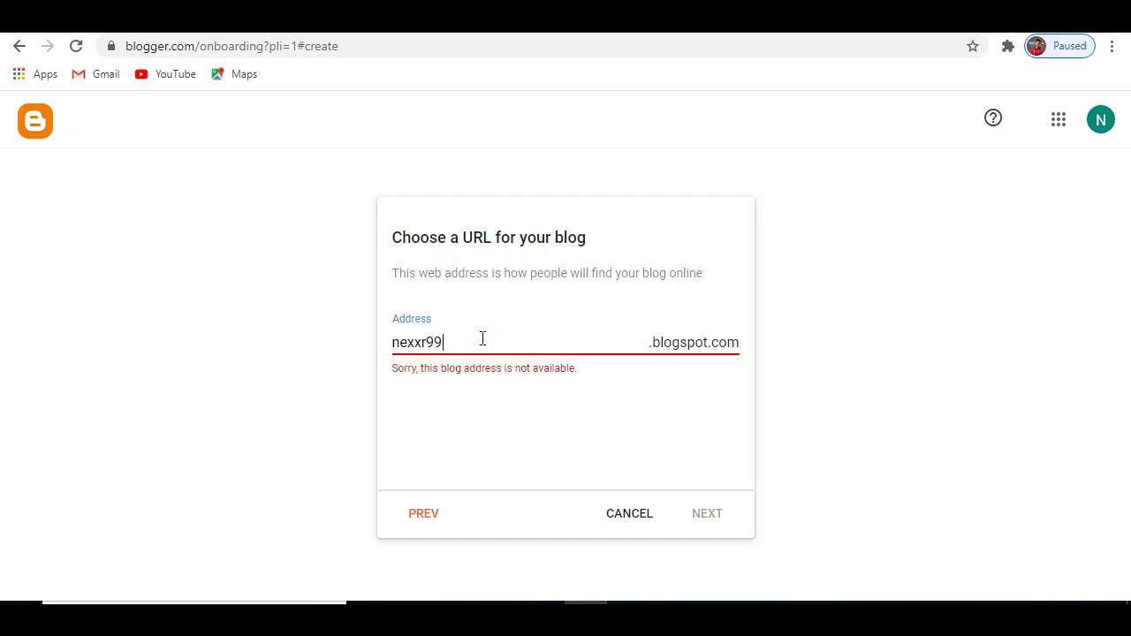
{"action": "left_click", "coordinate": [443, 344]}
{"action": "key", "text": "BackSpace"}
{"action": "key", "text": "BackSpace"}
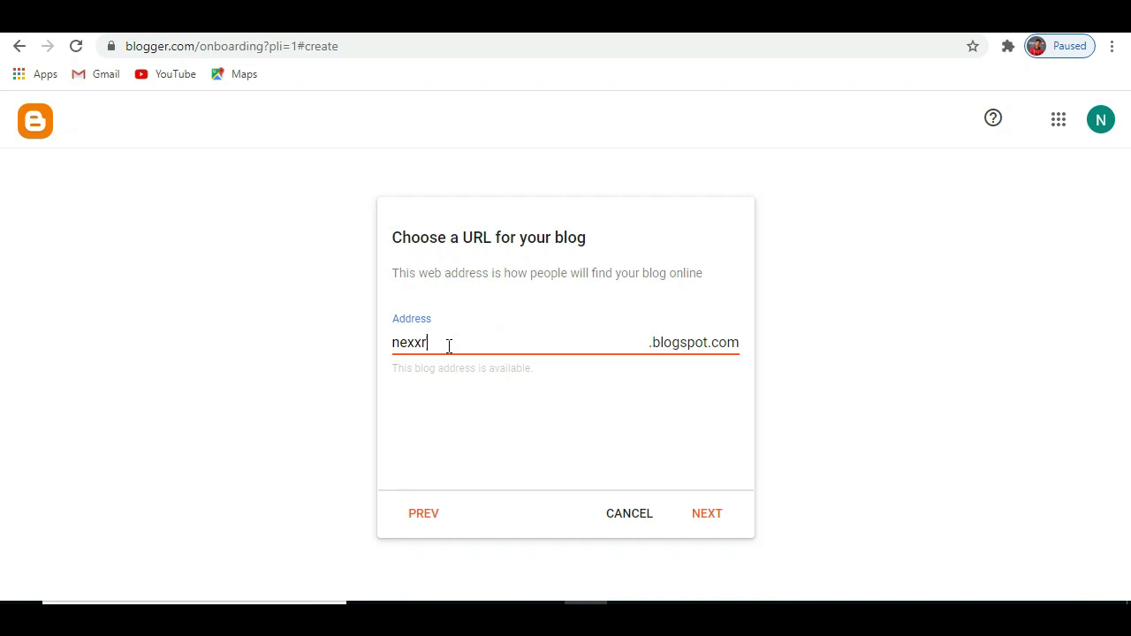
{"action": "type", "text": "gamer"}
{"action": "left_click", "coordinate": [718, 520]}
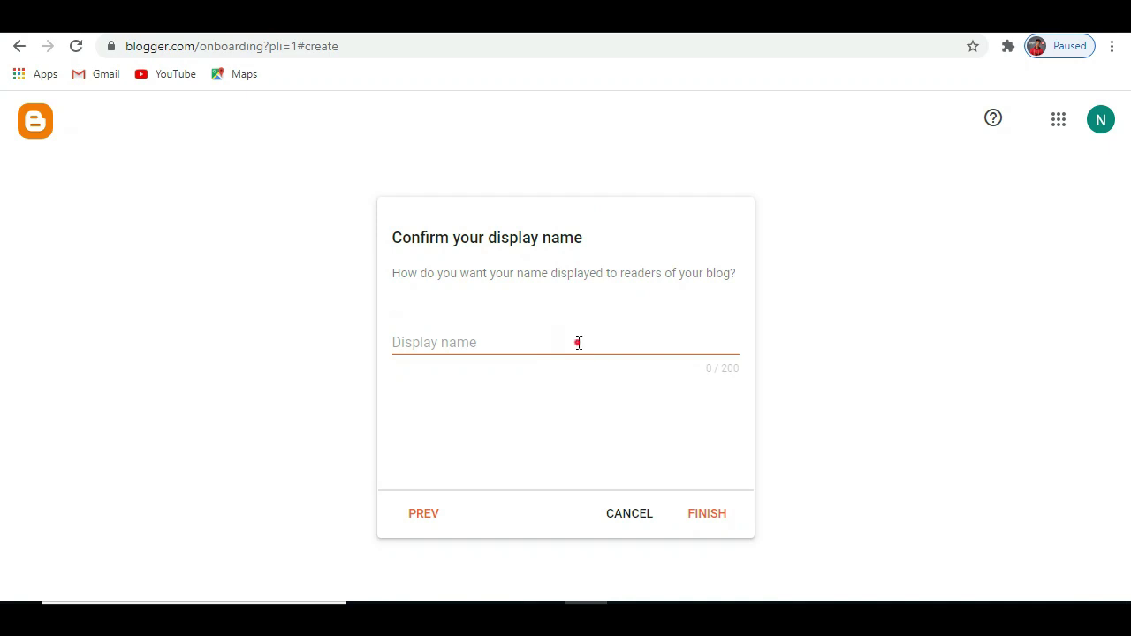
Step: Enter "Nexxr Gamer" as the display name and finish creating the blog
{"action": "left_click", "coordinate": [578, 342]}
{"action": "type", "text": "Nexx"}
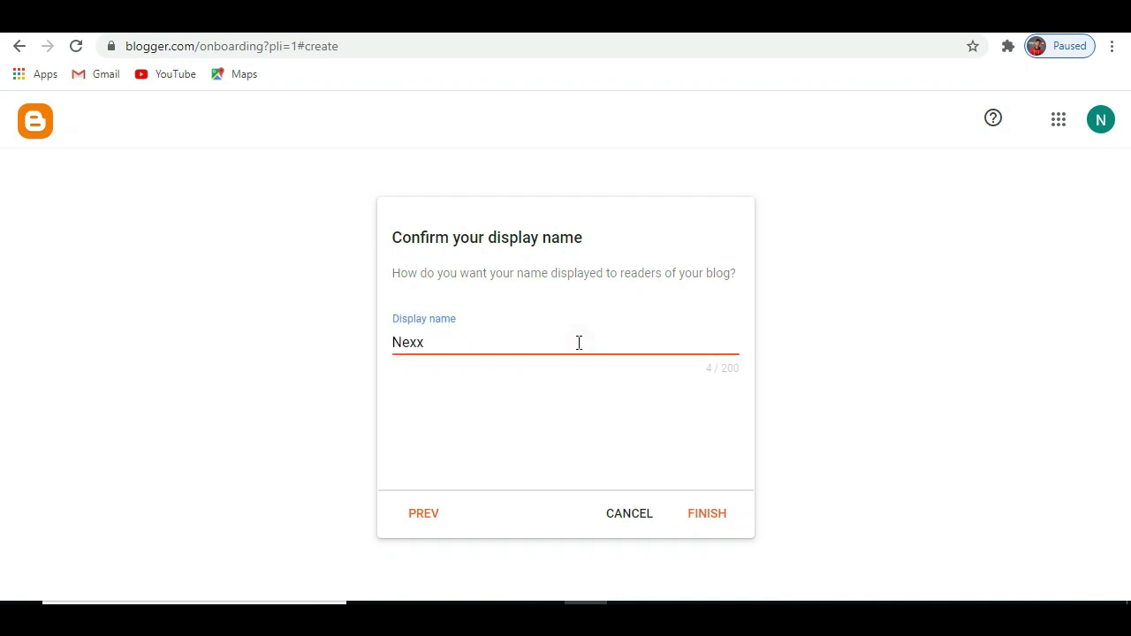
{"action": "key", "text": "ctrl+a"}
{"action": "type", "text": "Nexxr Gamer"}
{"action": "left_click", "coordinate": [711, 524]}
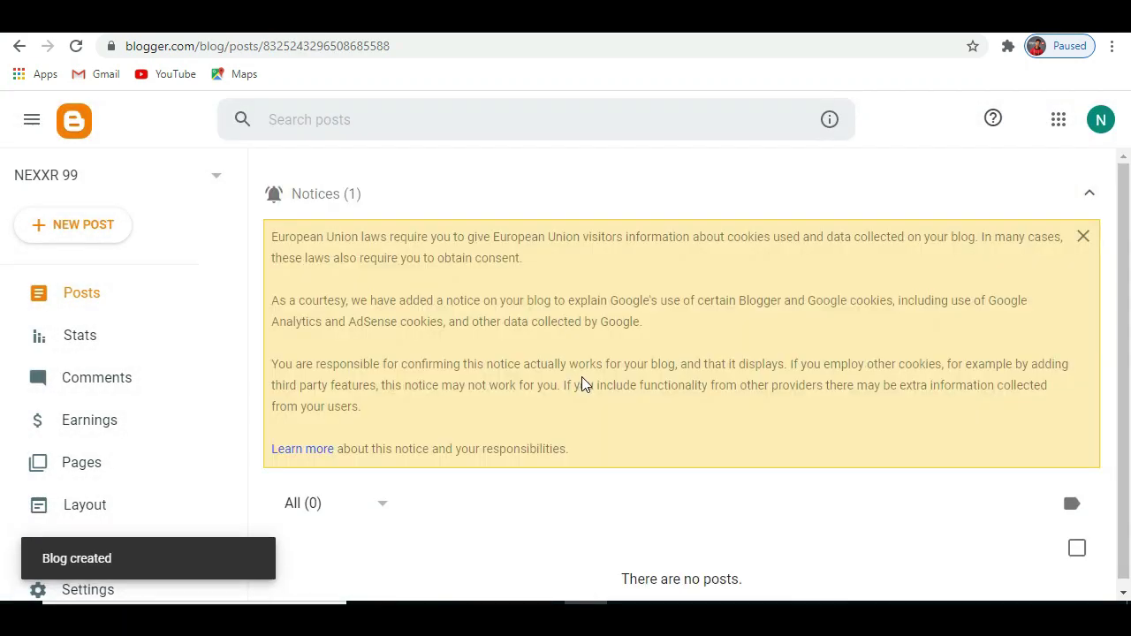
Step: Dismiss the European Union cookie notice and open the blog's settings
{"action": "left_click", "coordinate": [1086, 237]}
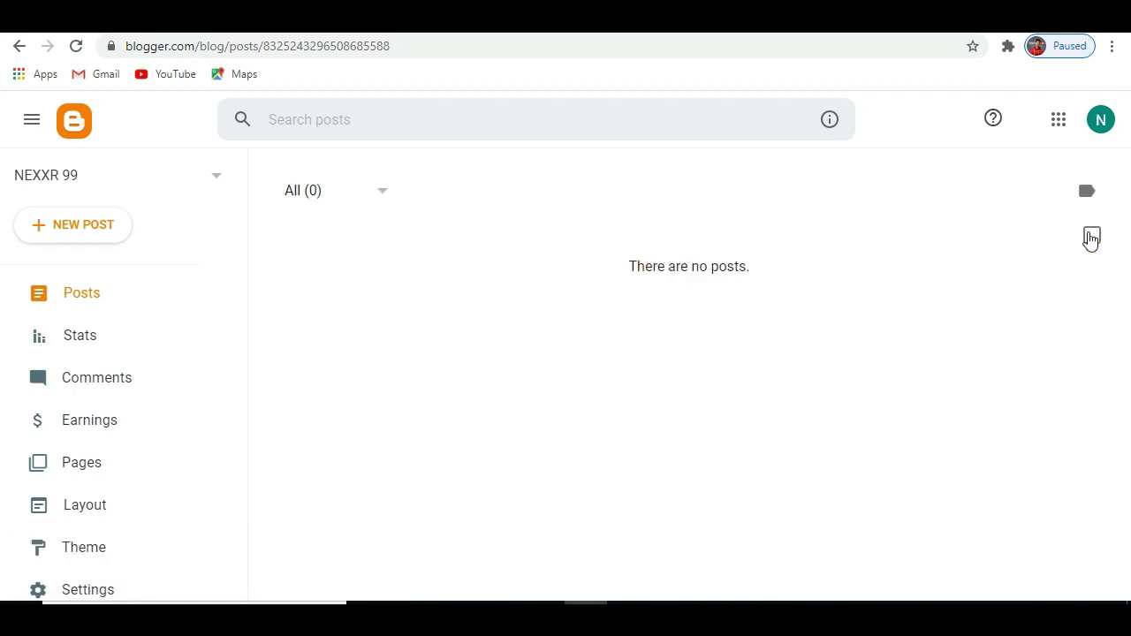
{"action": "scroll", "coordinate": [66, 407], "scroll_direction": "down", "scroll_amount": 3}
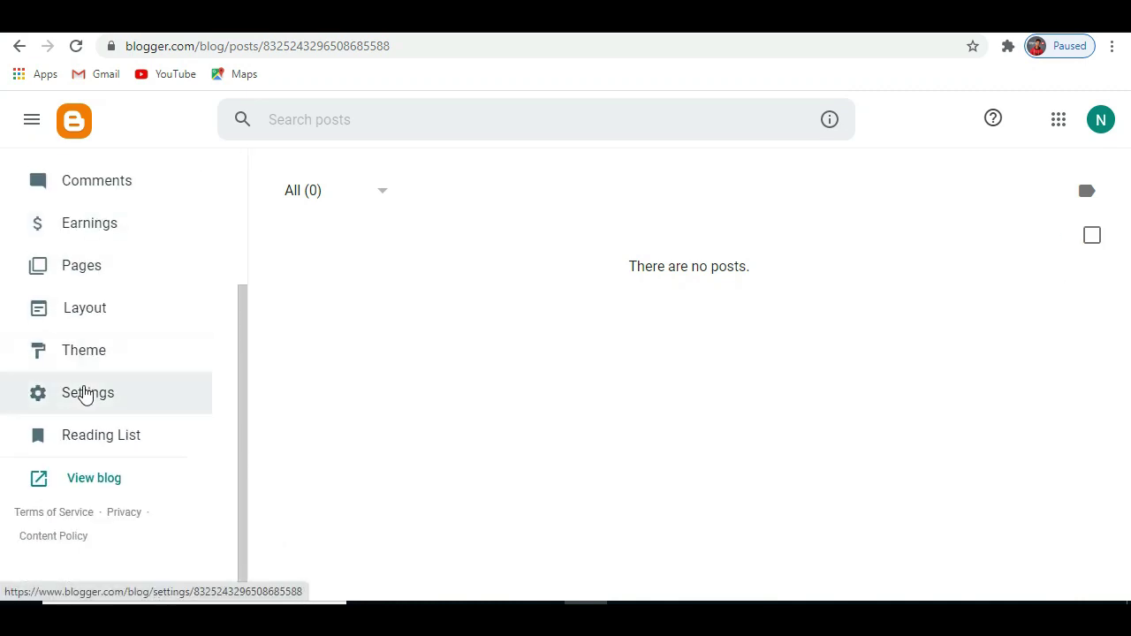
{"action": "left_click", "coordinate": [160, 404]}
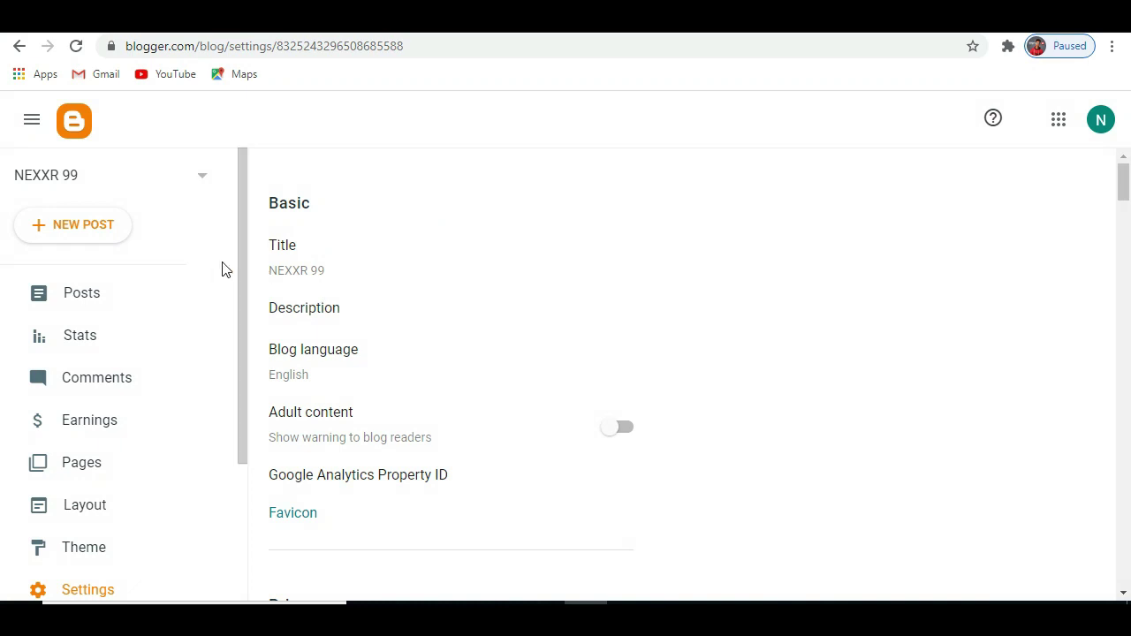
Step: Change the blog title to "Nexxr Gamer" in the basic settings and save it
{"action": "scroll", "coordinate": [186, 394], "scroll_direction": "down", "scroll_amount": 2}
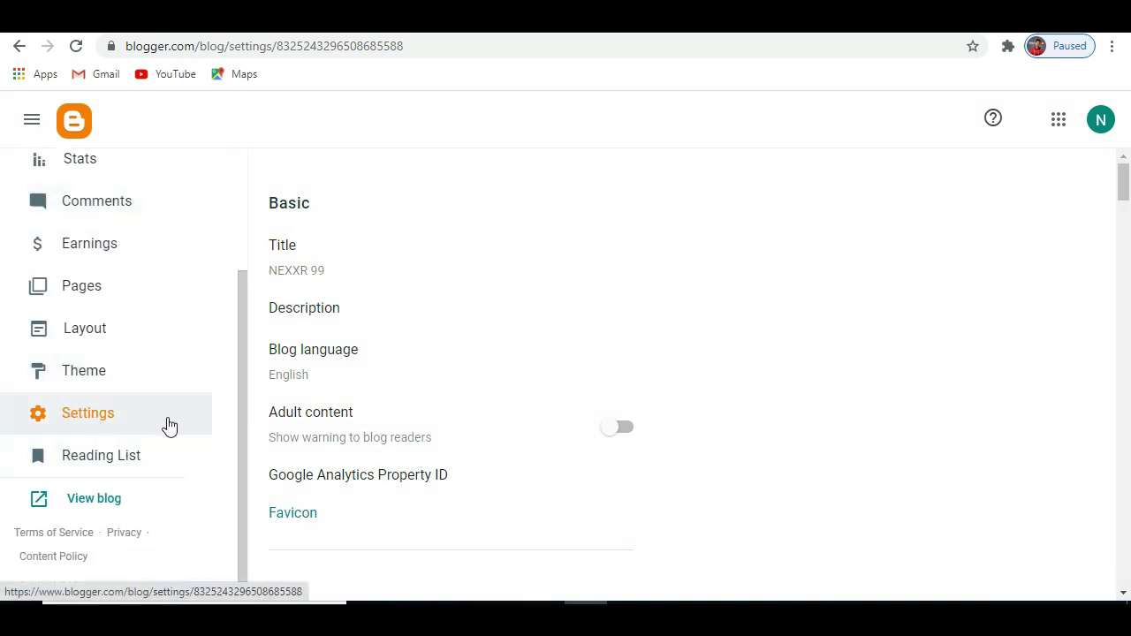
{"action": "left_click", "coordinate": [328, 274]}
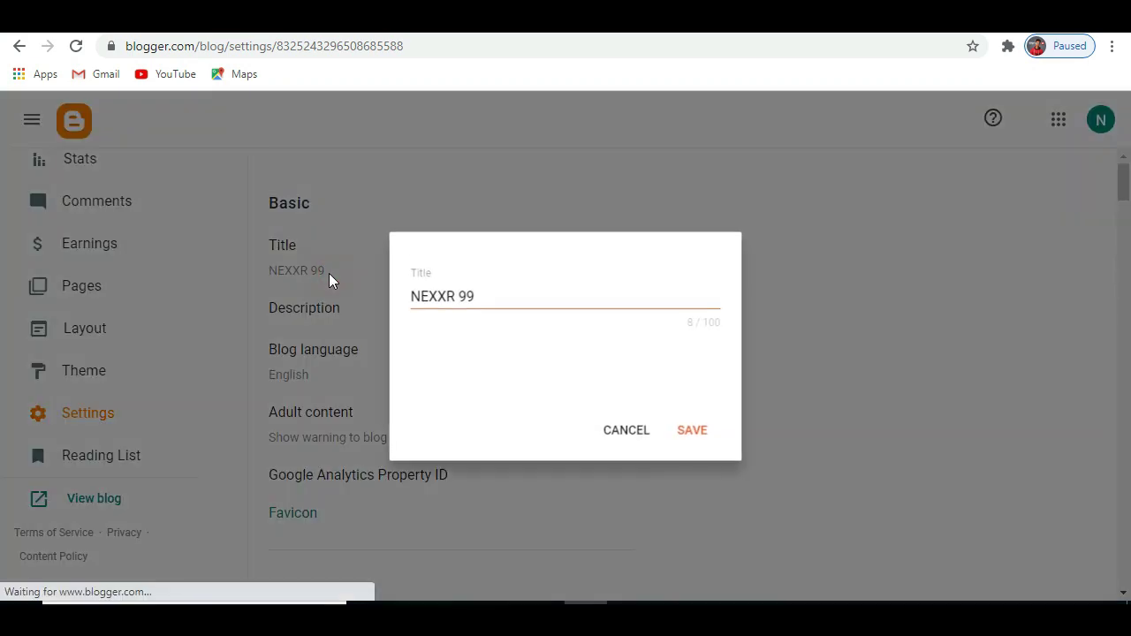
{"action": "key", "text": "BackSpace"}
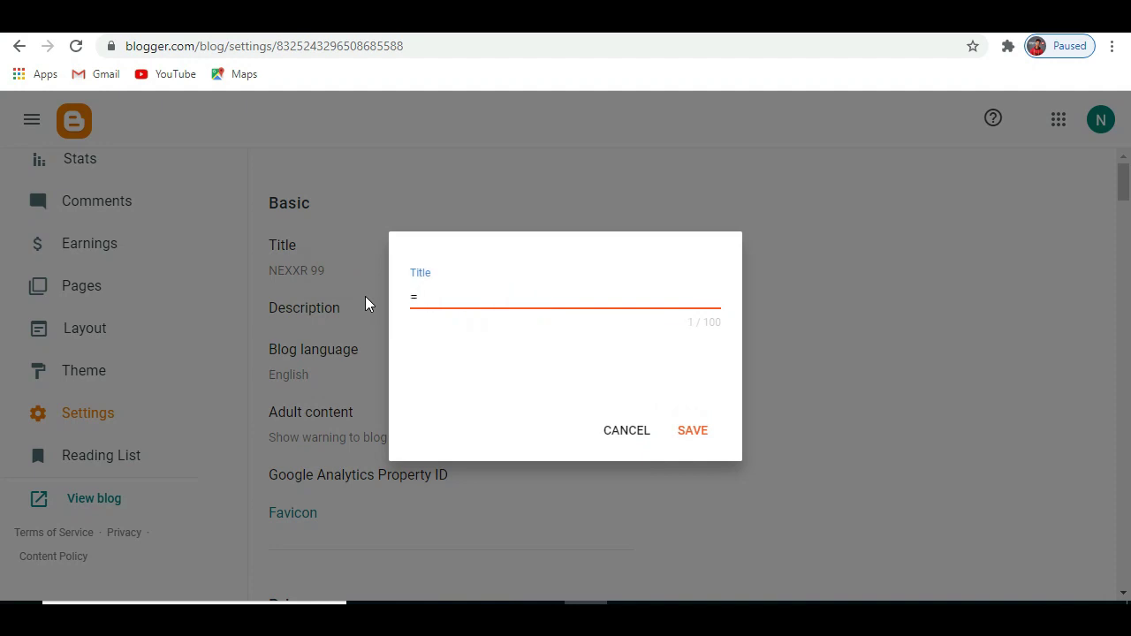
{"action": "type", "text": "Nexxr Gamer"}
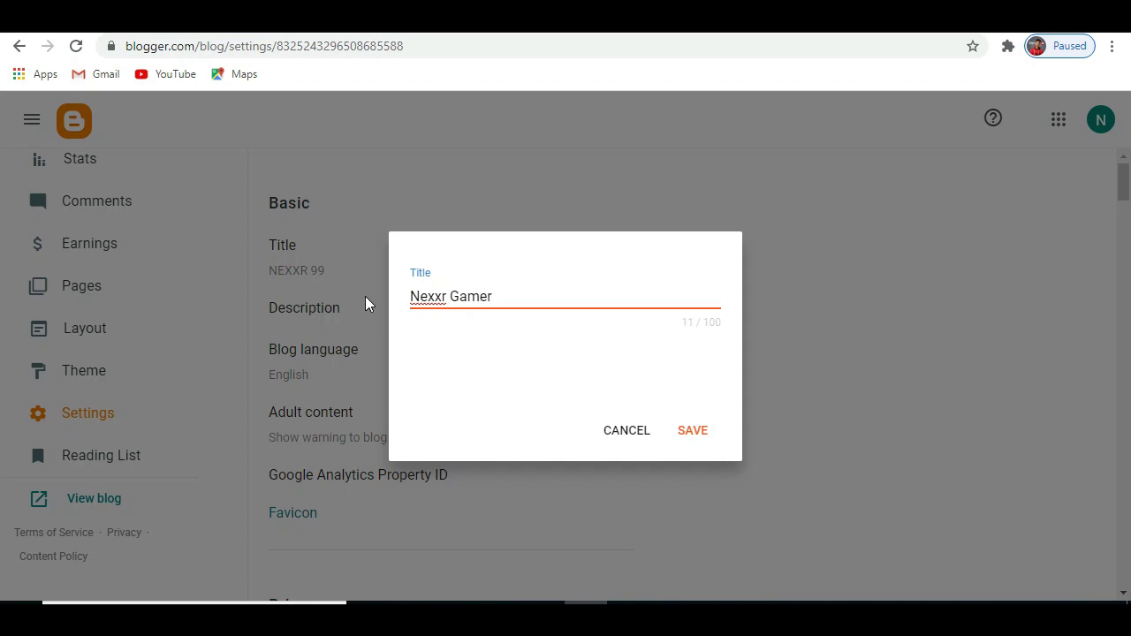
{"action": "left_click", "coordinate": [694, 439]}
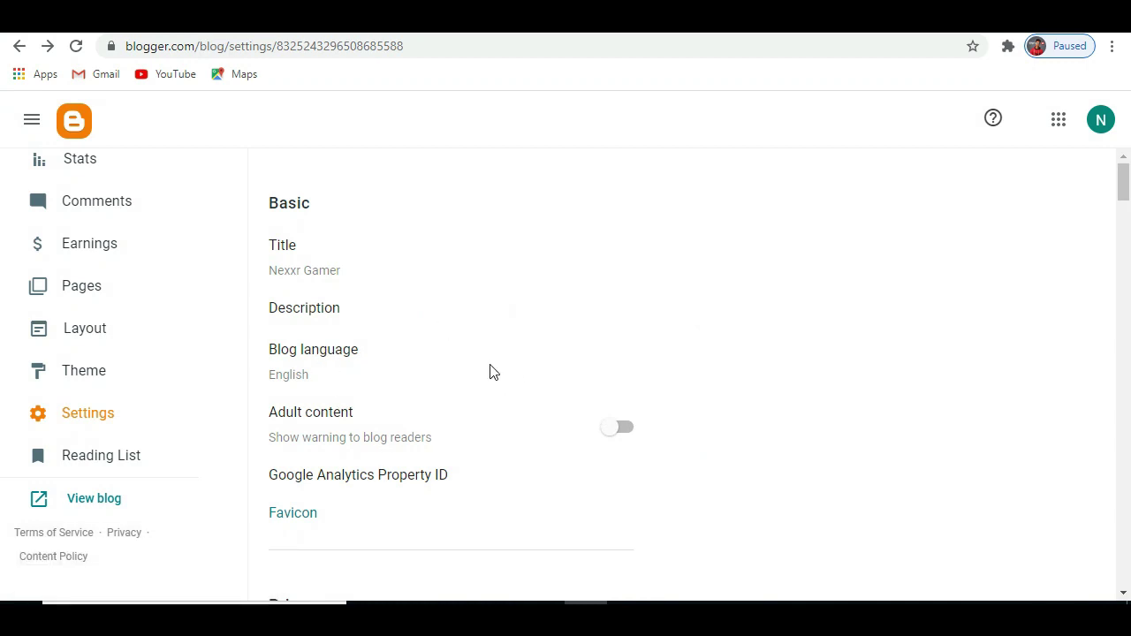
{"action": "scroll", "coordinate": [89, 398], "scroll_direction": "up", "scroll_amount": 2}
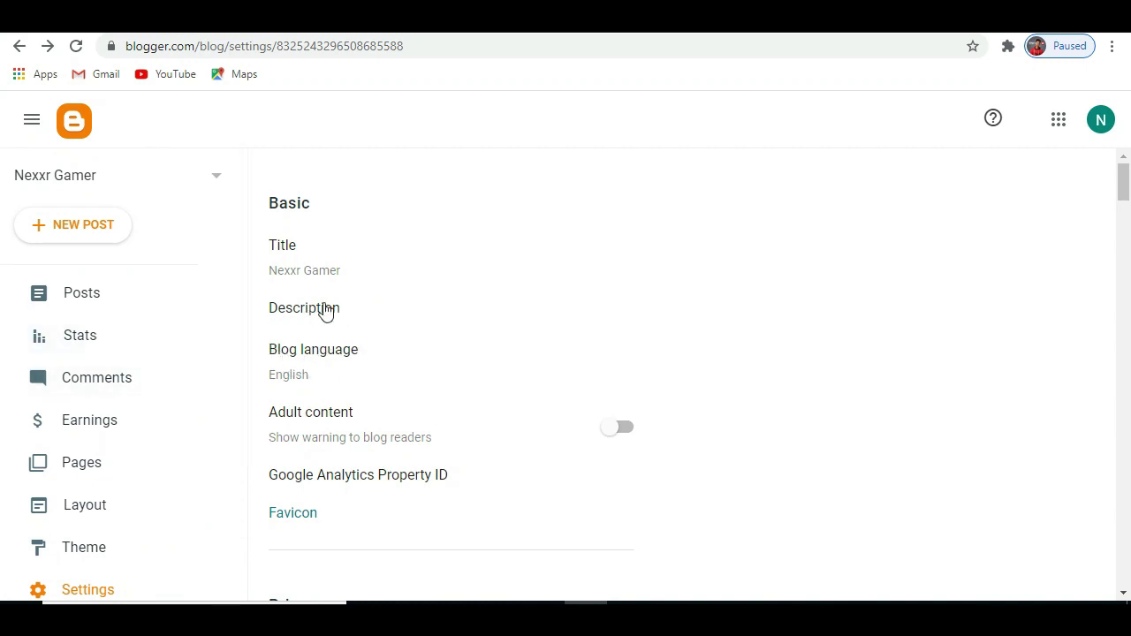
{"action": "left_click", "coordinate": [292, 307]}
{"action": "left_click", "coordinate": [515, 340]}
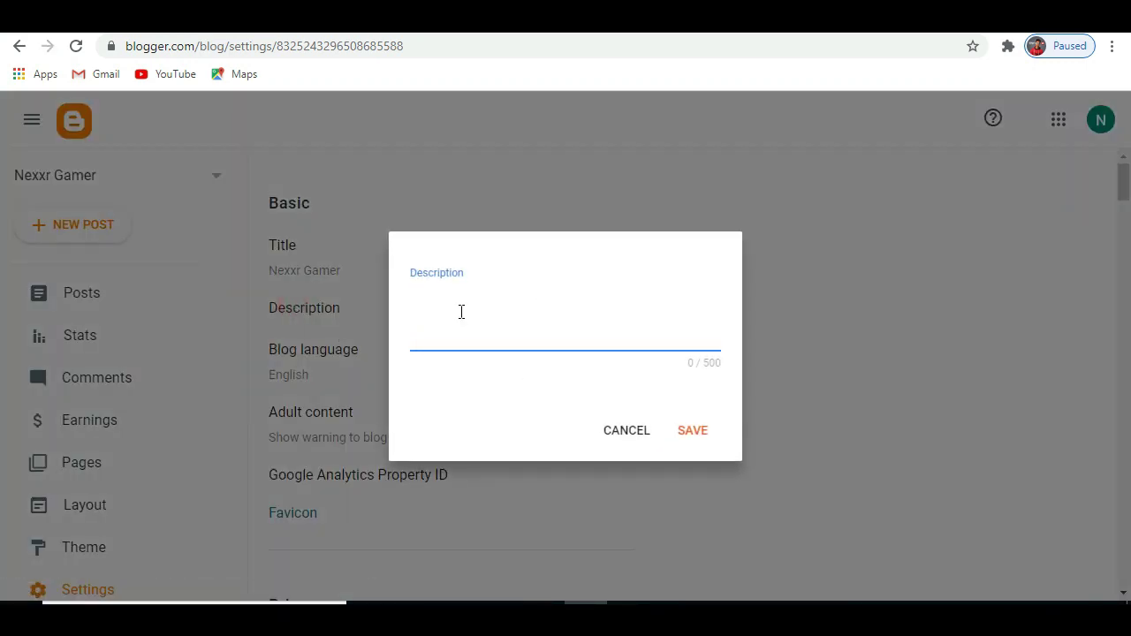
{"action": "type", "text": "Thsi"}
{"action": "key", "text": "BackSpace"}
{"action": "key", "text": "BackSpace"}
{"action": "type", "text": "is "}
{"action": "type", "text": "Bloh"}
{"action": "key", "text": "BackSpace"}
{"action": "type", "text": "g"}
{"action": "left_click", "coordinate": [626, 435]}
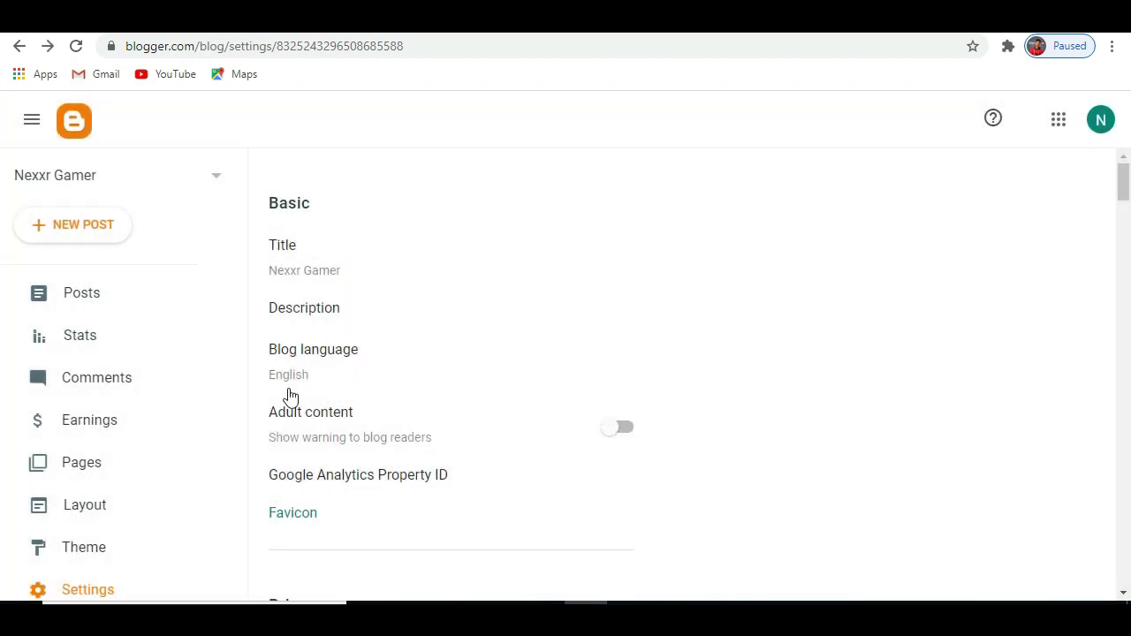
Step: Examine the available blog languages without changing the selection, and review the analytics, favicon, privacy and publishing settings
{"action": "scroll", "coordinate": [265, 362], "scroll_direction": "down", "scroll_amount": 2}
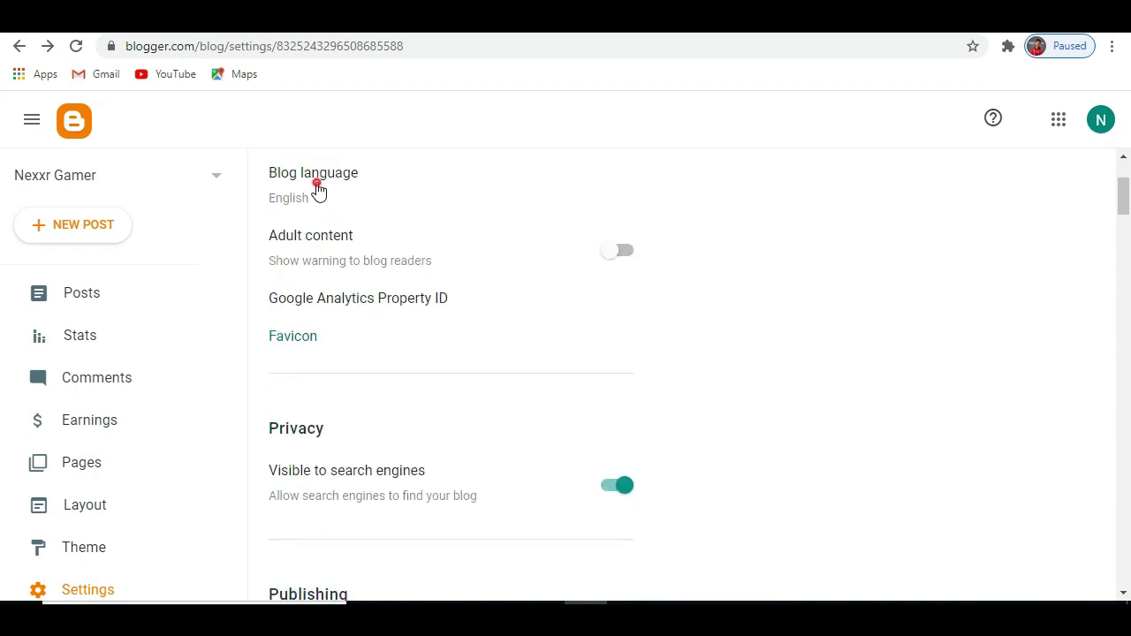
{"action": "left_click", "coordinate": [317, 182]}
{"action": "left_click", "coordinate": [655, 540]}
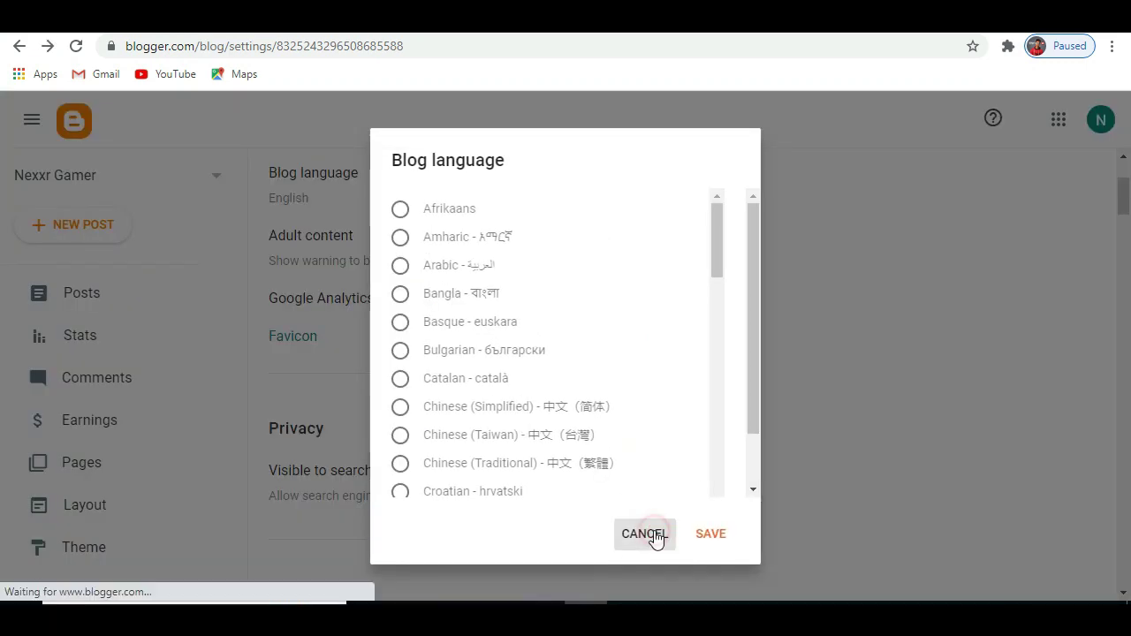
{"action": "scroll", "coordinate": [436, 434], "scroll_direction": "down", "scroll_amount": 2}
{"action": "scroll", "coordinate": [437, 434], "scroll_direction": "up", "scroll_amount": 2}
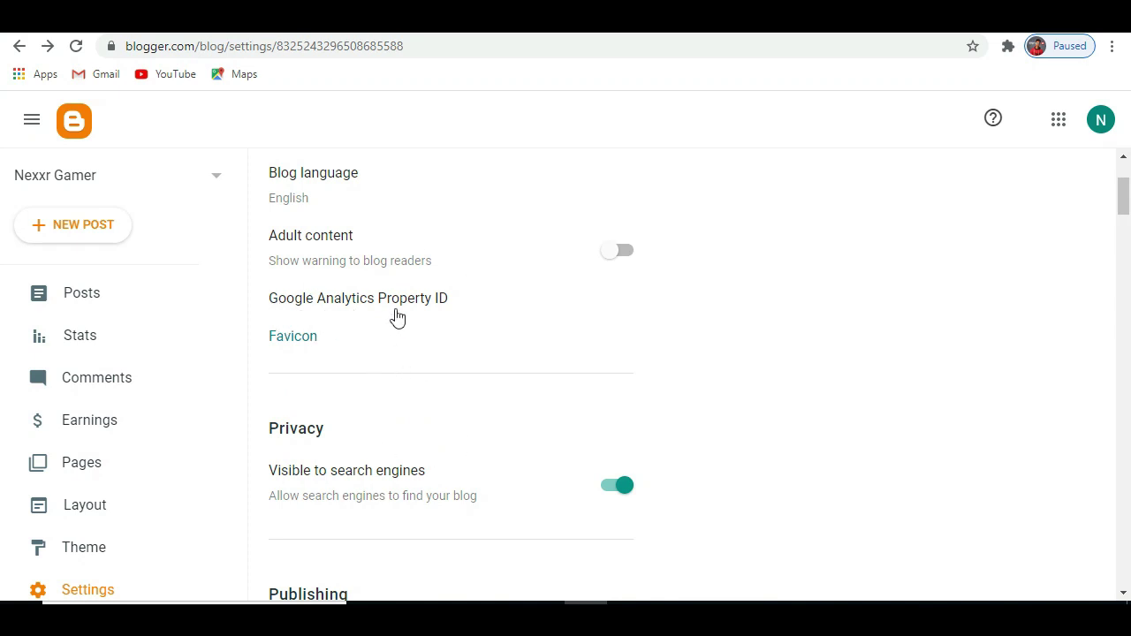
{"action": "scroll", "coordinate": [384, 331], "scroll_direction": "down", "scroll_amount": 1}
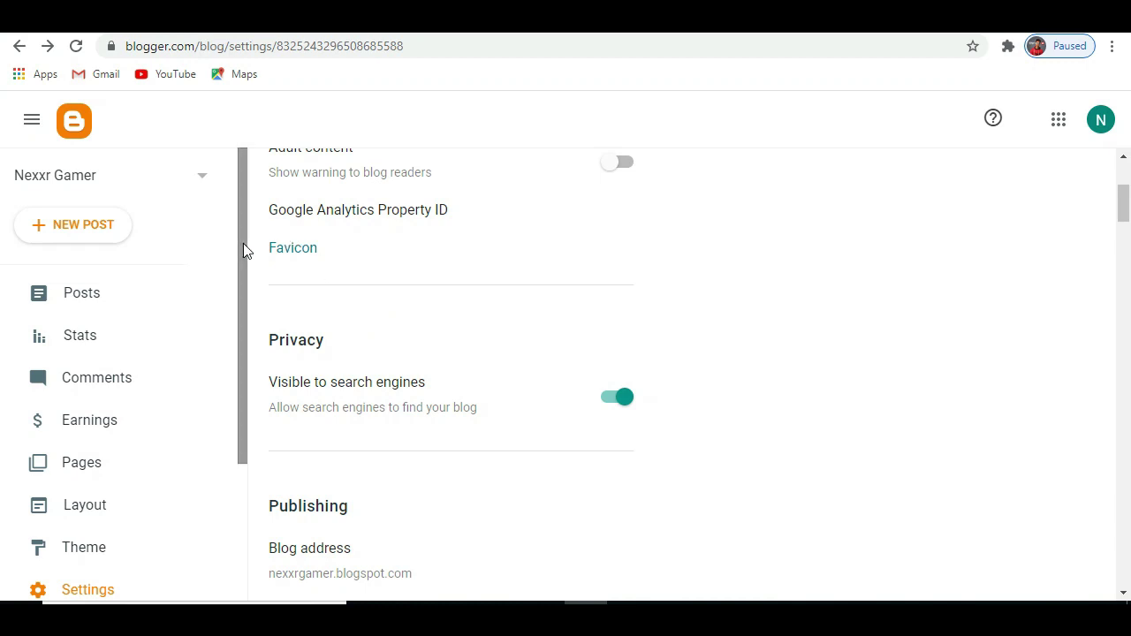
Step: Open the favicon configuration page, check the image size requirement, and return to the blog settings
{"action": "left_click", "coordinate": [290, 254]}
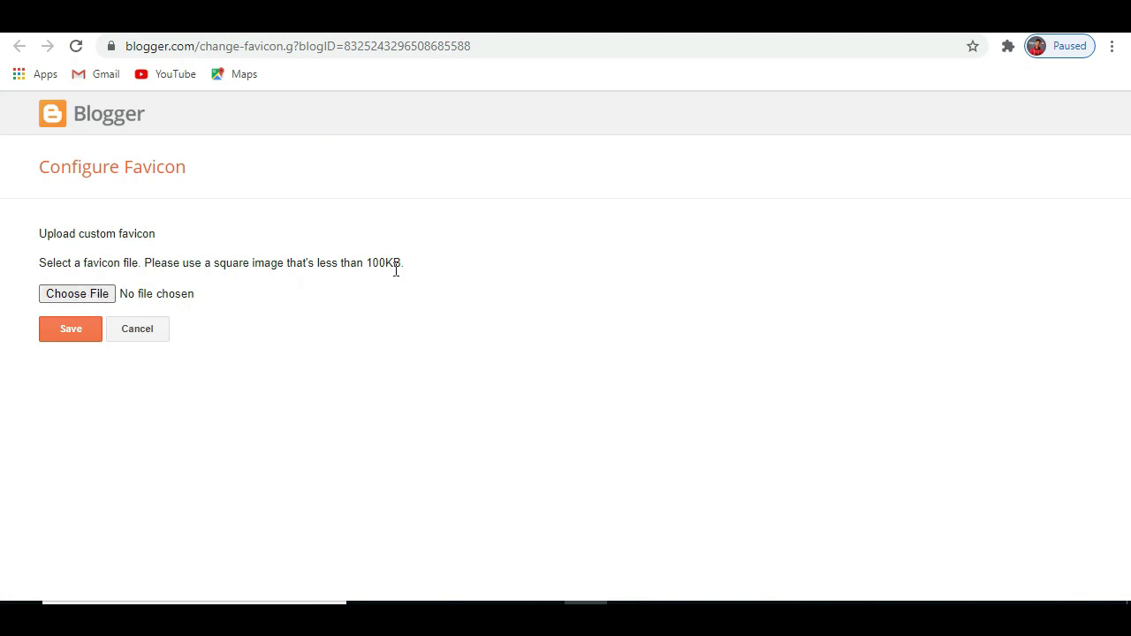
{"action": "left_click_drag", "start_coordinate": [399, 265], "coordinate": [377, 265]}
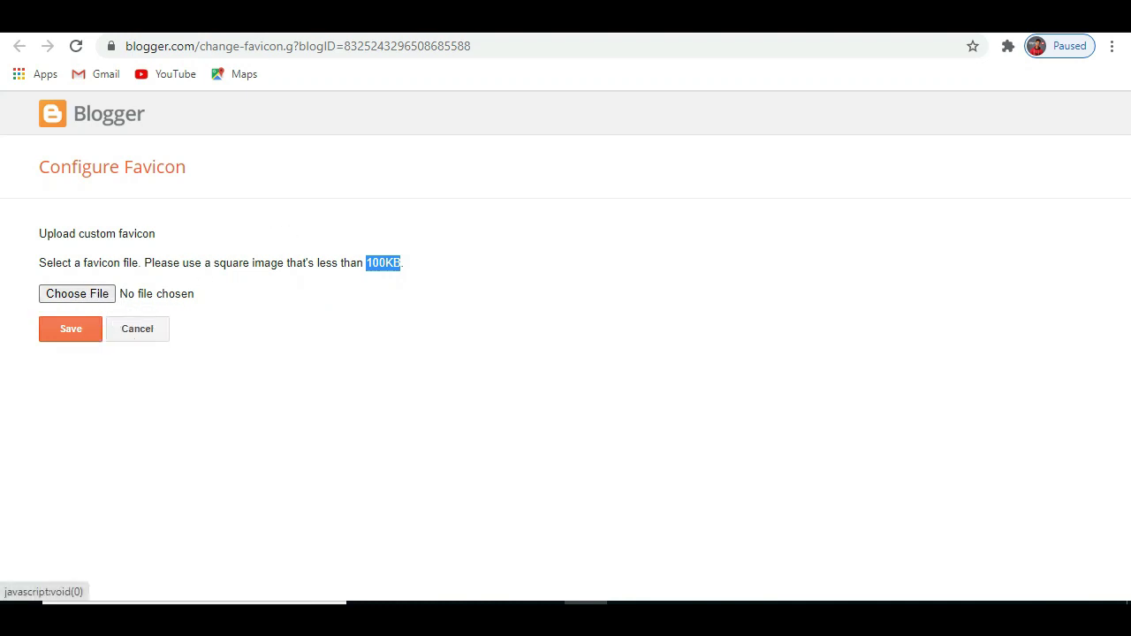
{"action": "key", "text": "alt+Left"}
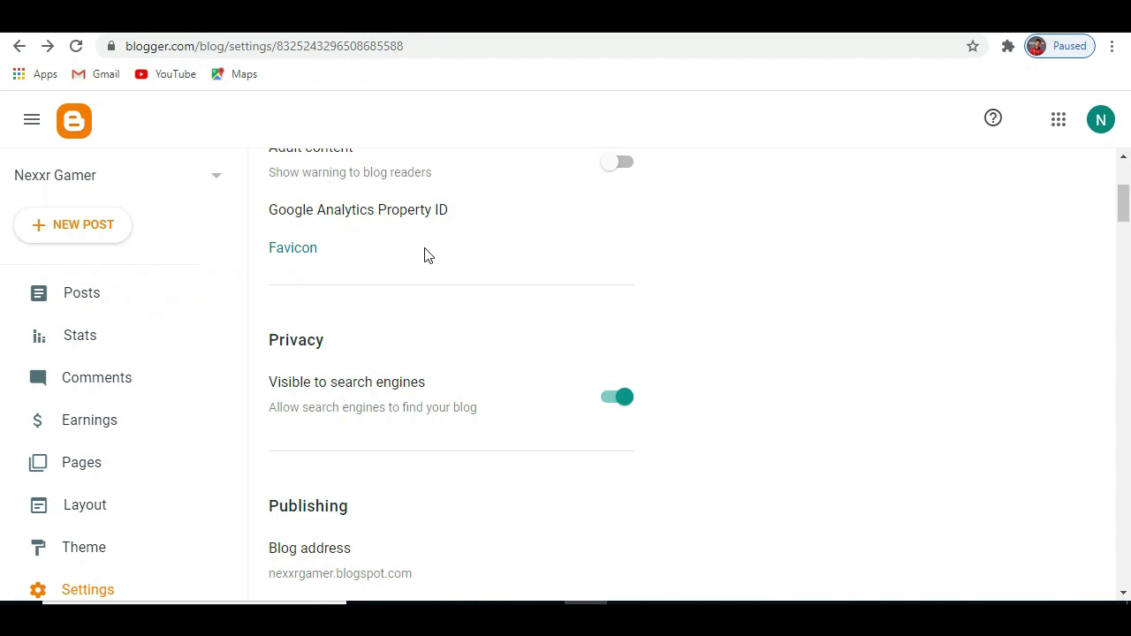
Step: Open the blog address for editing in the publishing settings and close it without changing the address
{"action": "scroll", "coordinate": [424, 255], "scroll_direction": "down", "scroll_amount": 3}
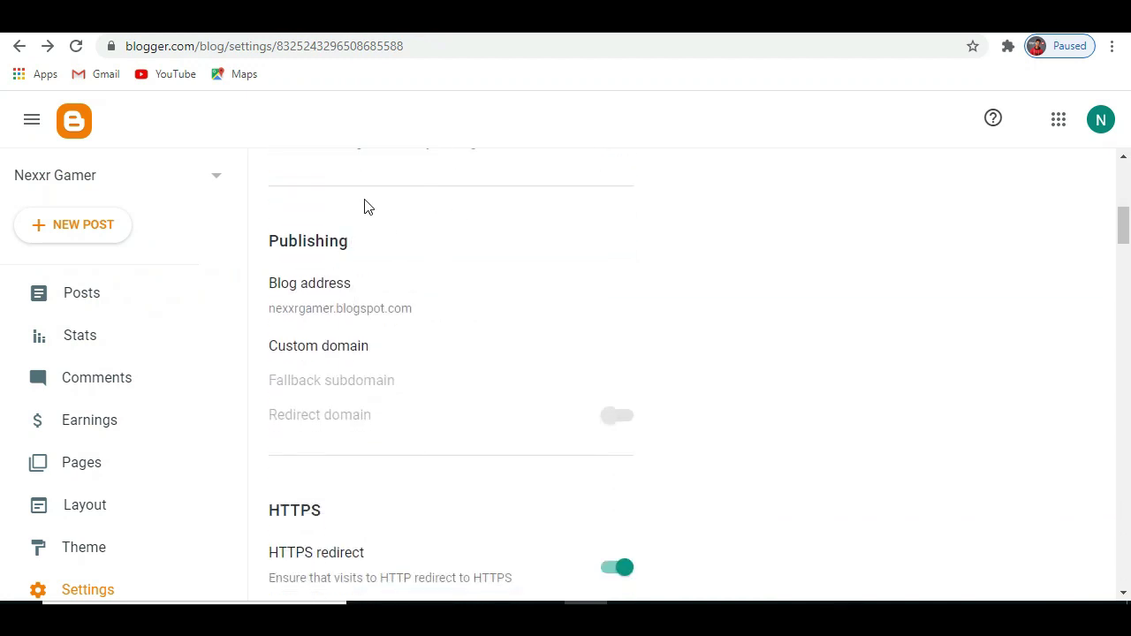
{"action": "left_click", "coordinate": [320, 299]}
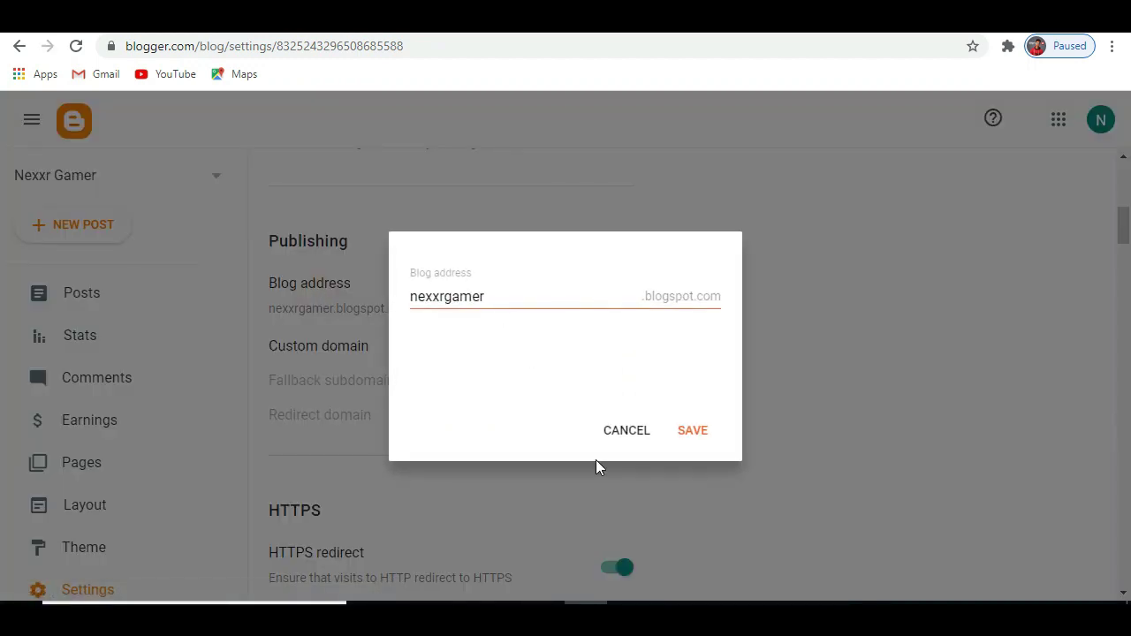
{"action": "double_click", "coordinate": [530, 295]}
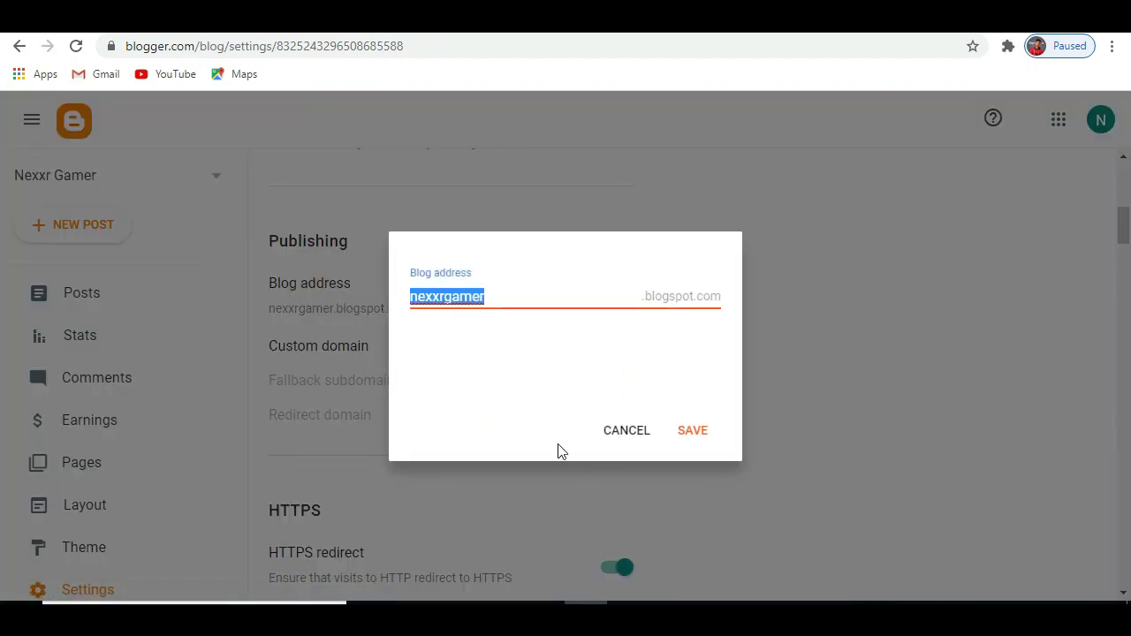
{"action": "left_click", "coordinate": [644, 429]}
Step: Examine the custom domain, HTTPS redirect and permissions settings of the blog
{"action": "scroll", "coordinate": [442, 221], "scroll_direction": "down", "scroll_amount": 2}
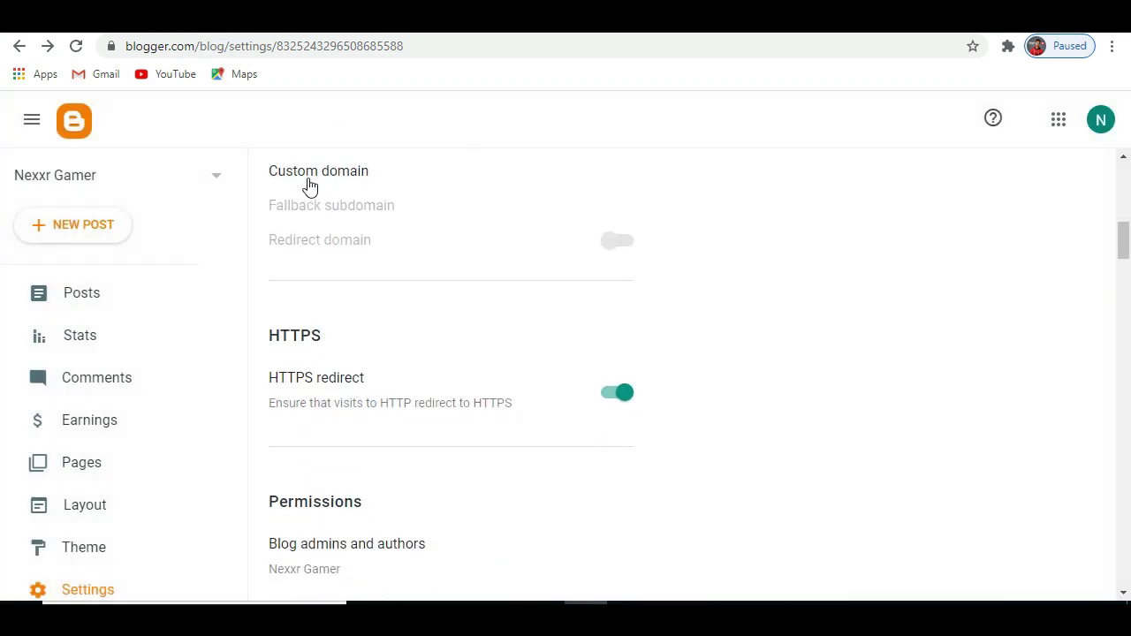
{"action": "scroll", "coordinate": [316, 183], "scroll_direction": "up", "scroll_amount": 1}
{"action": "left_click_drag", "start_coordinate": [261, 256], "coordinate": [689, 257]}
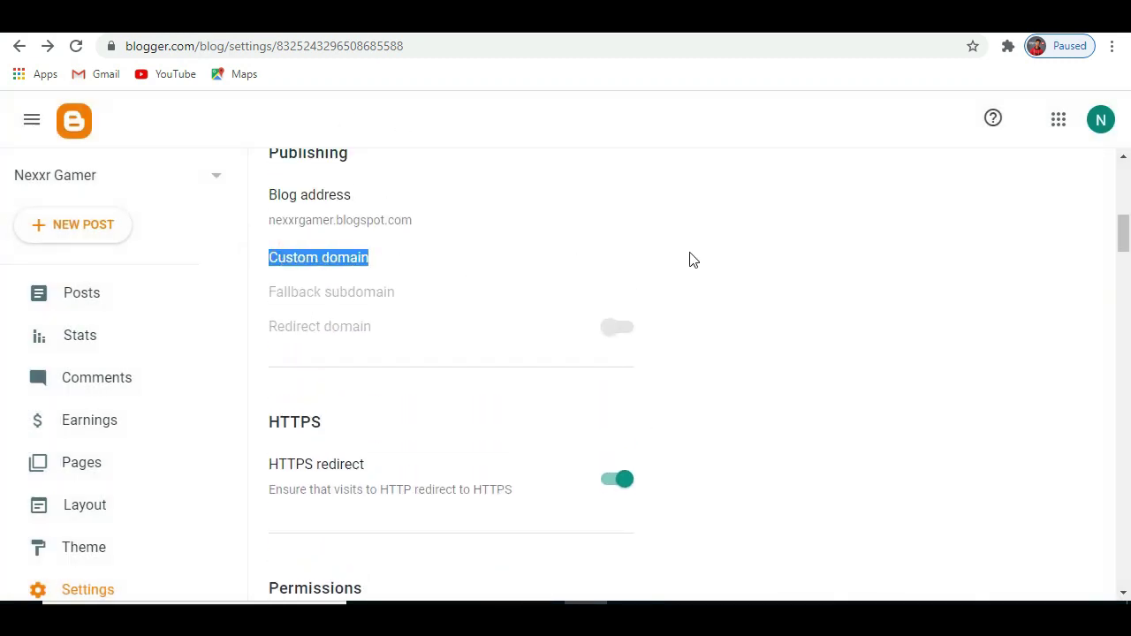
{"action": "left_click", "coordinate": [910, 295]}
{"action": "scroll", "coordinate": [591, 339], "scroll_direction": "down", "scroll_amount": 1}
{"action": "scroll", "coordinate": [207, 310], "scroll_direction": "down", "scroll_amount": 1}
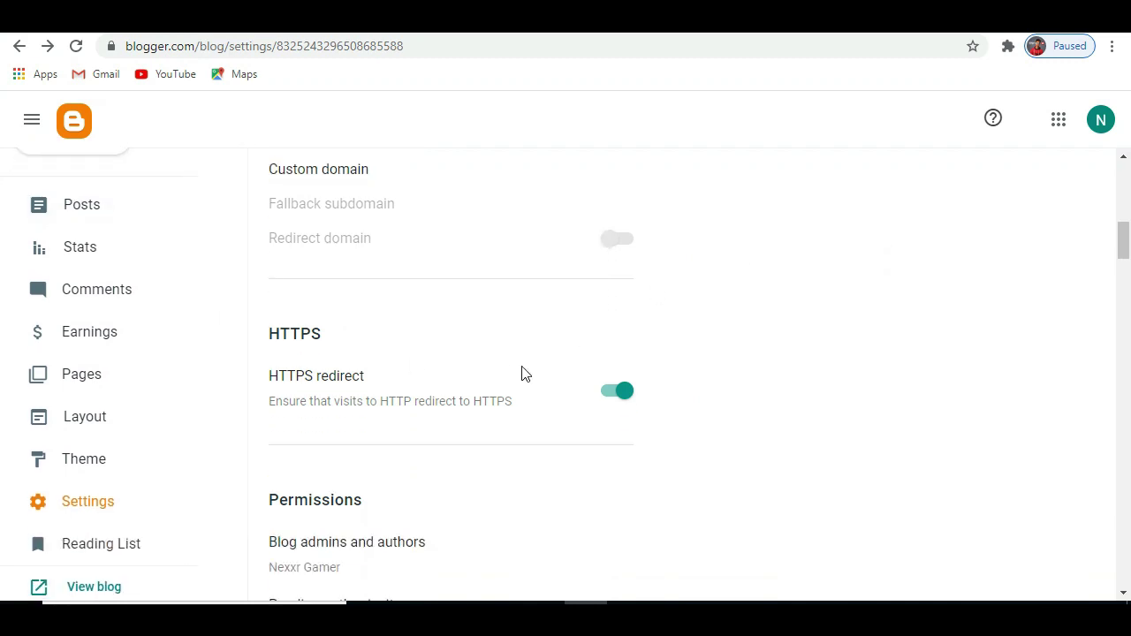
{"action": "scroll", "coordinate": [523, 371], "scroll_direction": "down", "scroll_amount": 1}
{"action": "scroll", "coordinate": [227, 378], "scroll_direction": "down", "scroll_amount": 1}
{"action": "scroll", "coordinate": [384, 354], "scroll_direction": "down", "scroll_amount": 1}
{"action": "scroll", "coordinate": [383, 354], "scroll_direction": "up", "scroll_amount": 3}
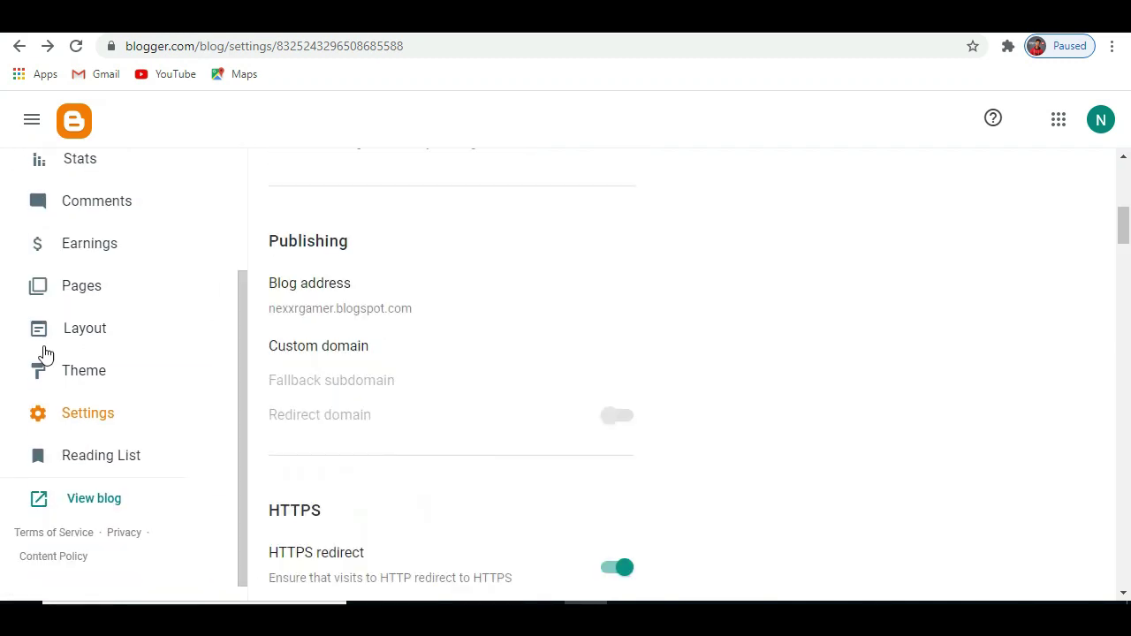
{"action": "scroll", "coordinate": [43, 353], "scroll_direction": "up", "scroll_amount": 1}
{"action": "scroll", "coordinate": [99, 415], "scroll_direction": "down", "scroll_amount": 2}
{"action": "scroll", "coordinate": [101, 416], "scroll_direction": "up", "scroll_amount": 2}
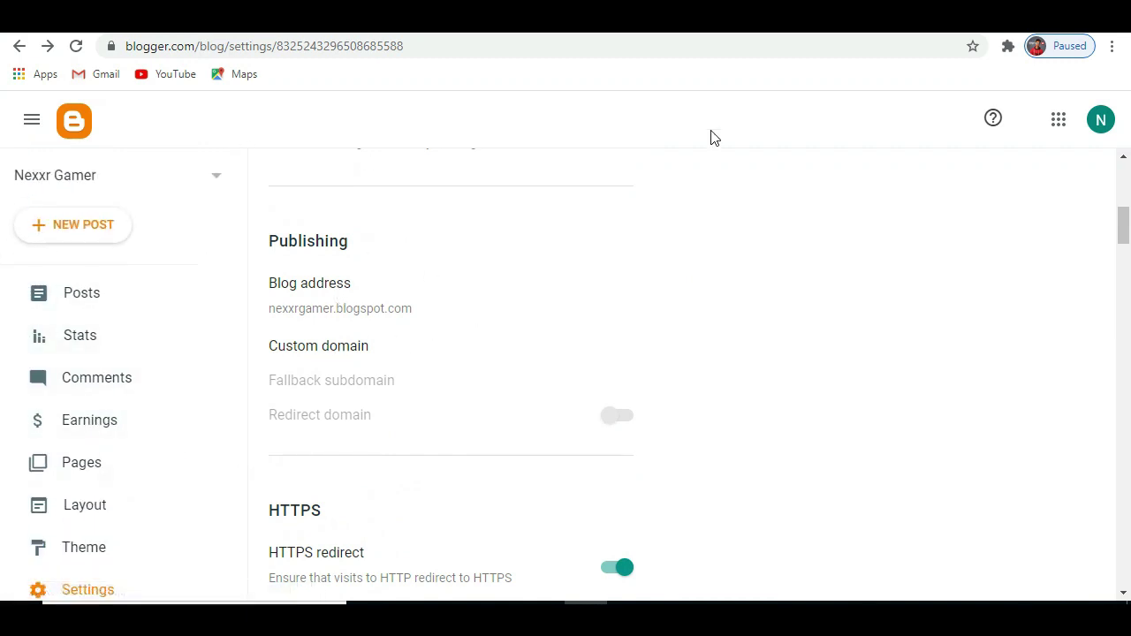
Step: Search Google in a new browser tab for "hot games blogger templates"
{"action": "left_click", "coordinate": [248, 31]}
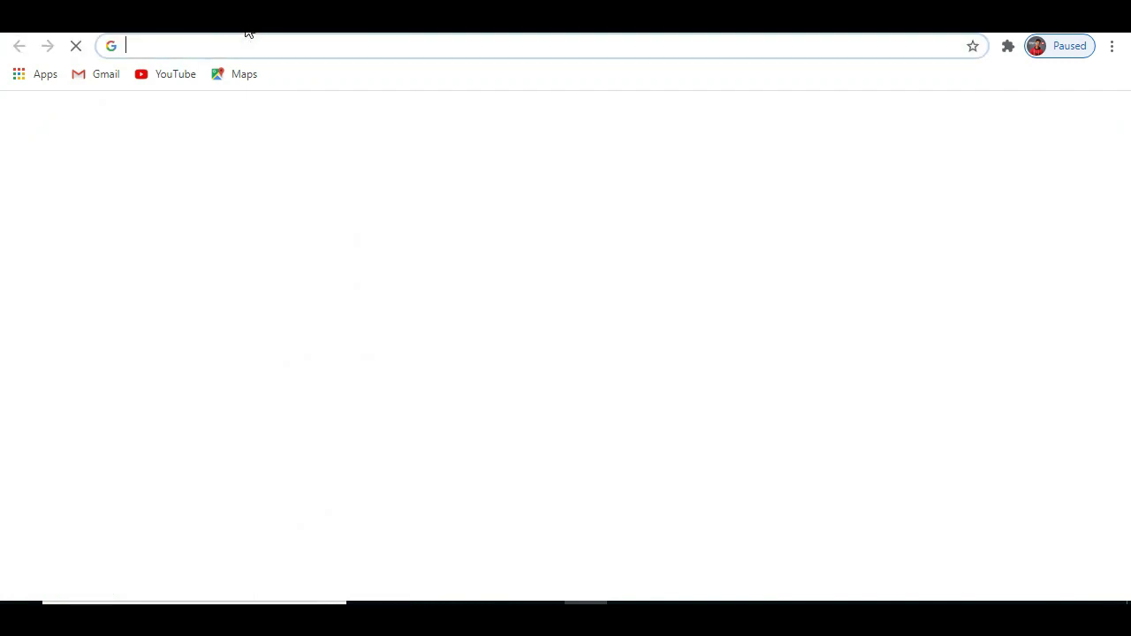
{"action": "key", "text": "alt+Tab"}
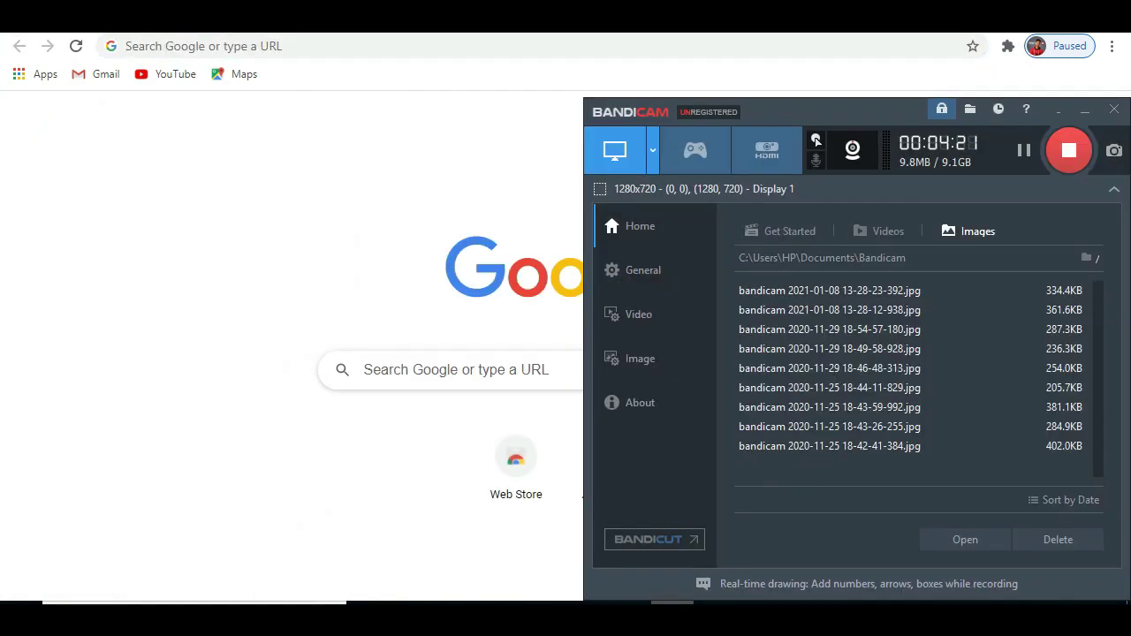
{"action": "key", "text": "alt+Tab"}
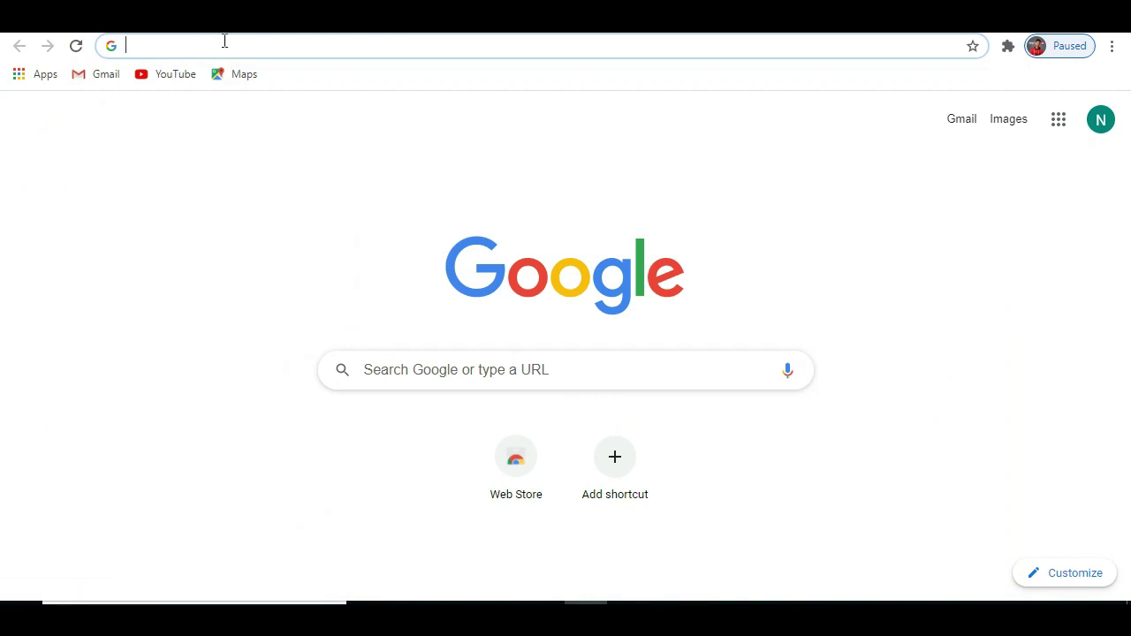
{"action": "type", "text": "ho"}
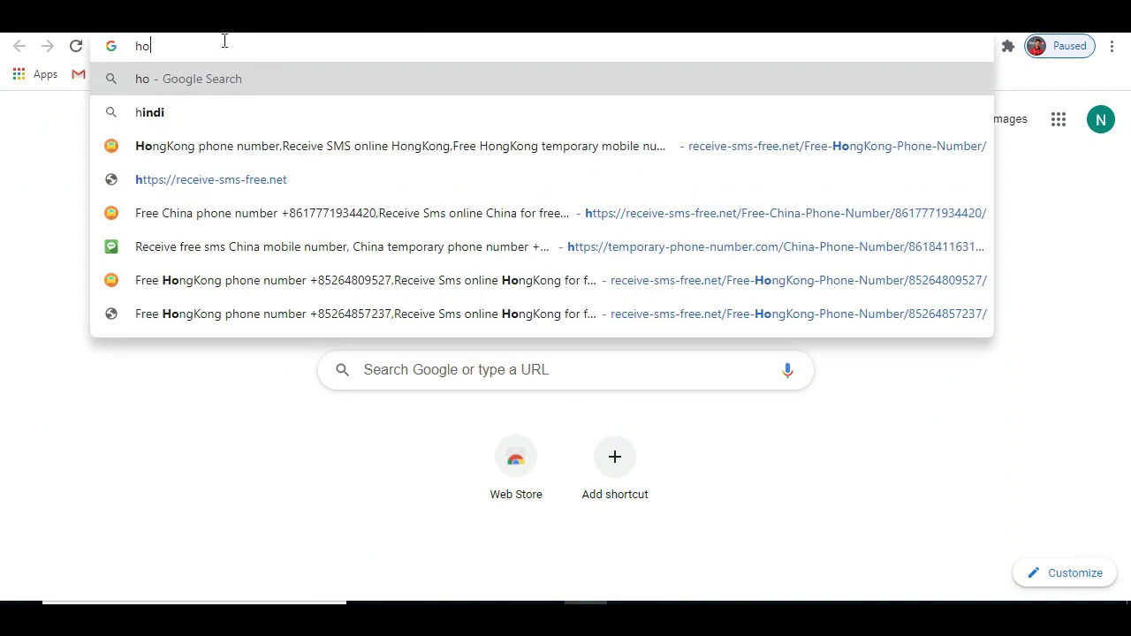
{"action": "type", "text": "t g"}
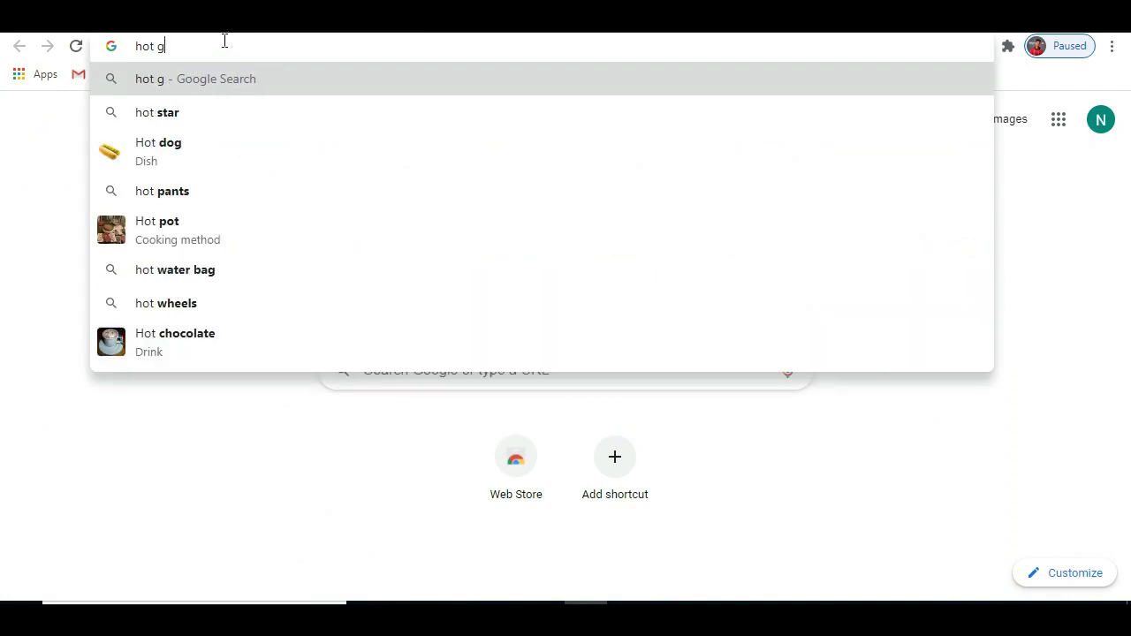
{"action": "type", "text": "ames b"}
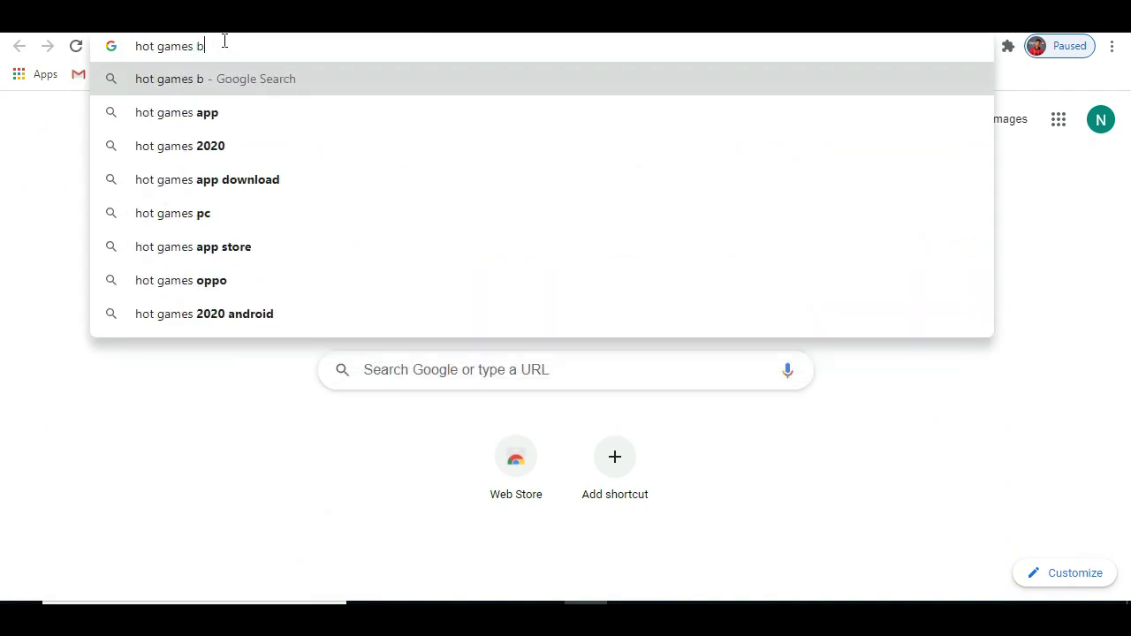
{"action": "type", "text": "logg"}
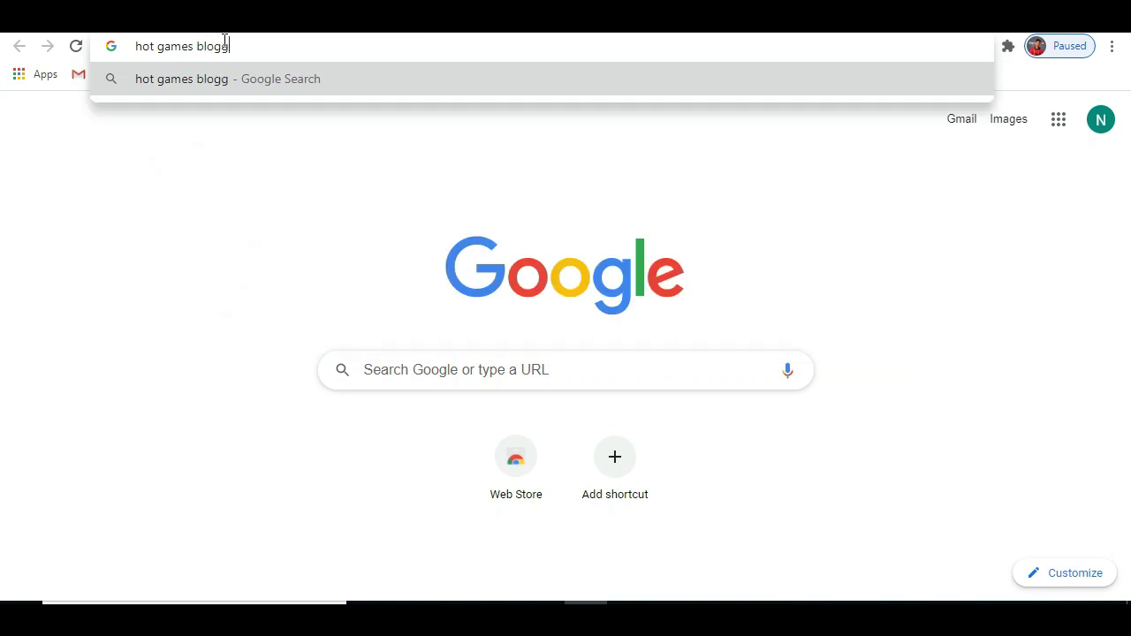
{"action": "type", "text": "er te"}
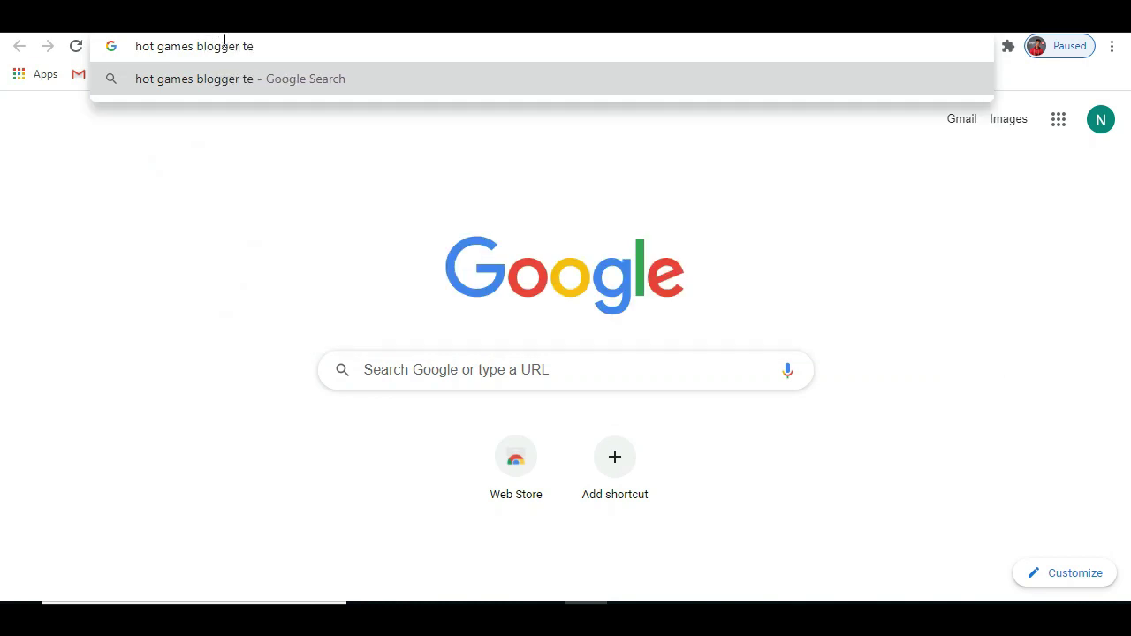
{"action": "type", "text": "mplates"}
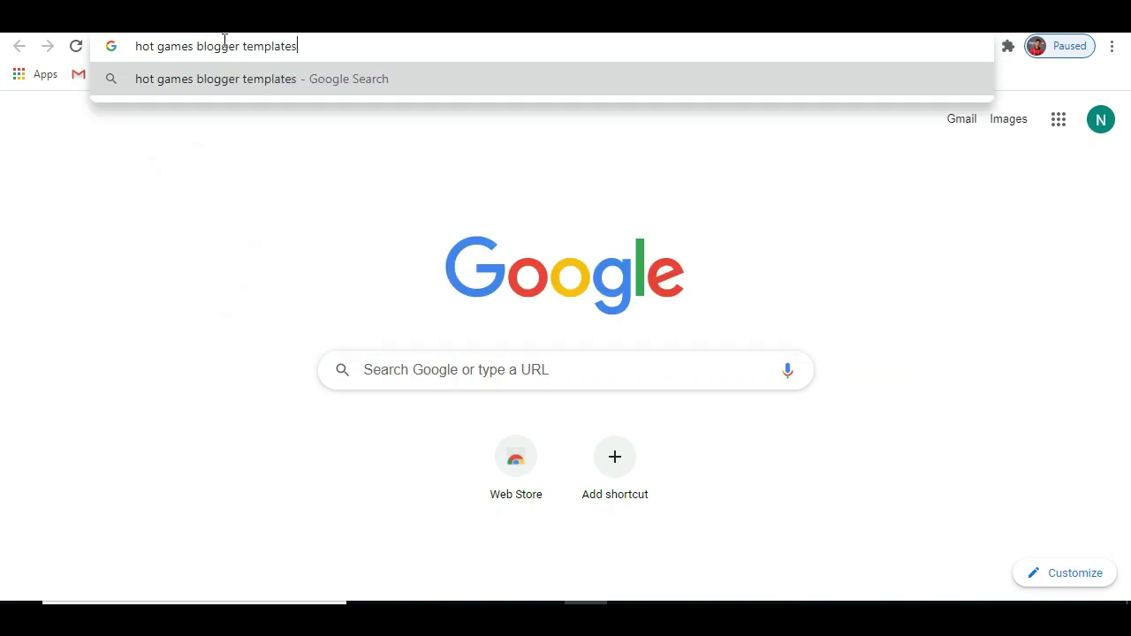
{"action": "key", "text": "Return"}
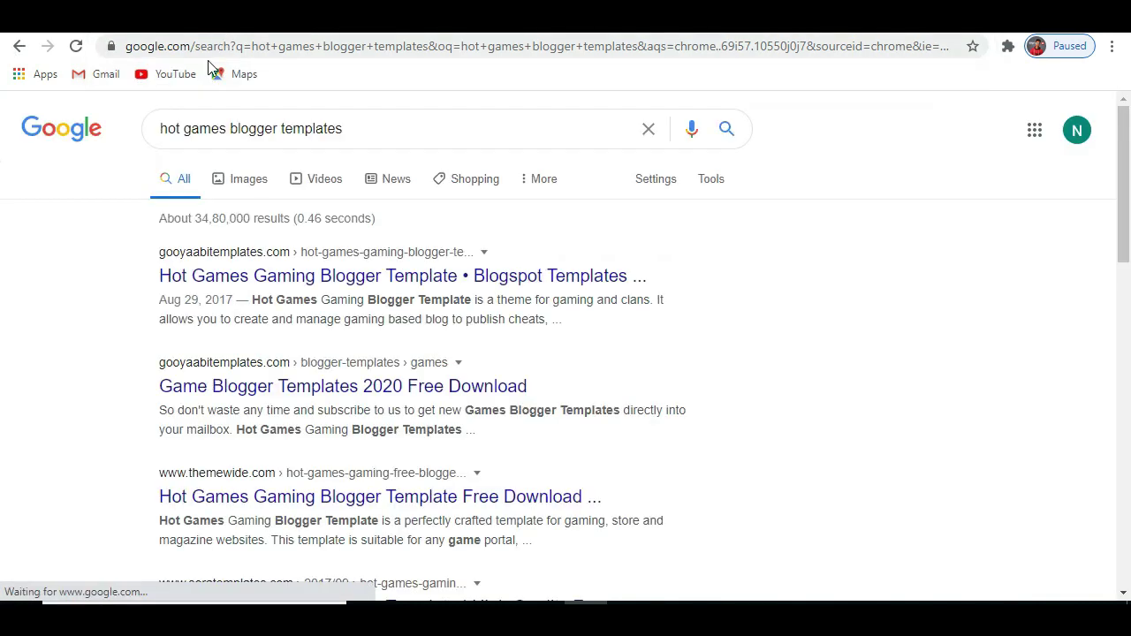
Step: Look through the search results and open the Hot Games Gaming Blogger Template page on gooyaabitemplates.com
{"action": "scroll", "coordinate": [242, 202], "scroll_direction": "down", "scroll_amount": 2}
{"action": "scroll", "coordinate": [245, 199], "scroll_direction": "down", "scroll_amount": 5}
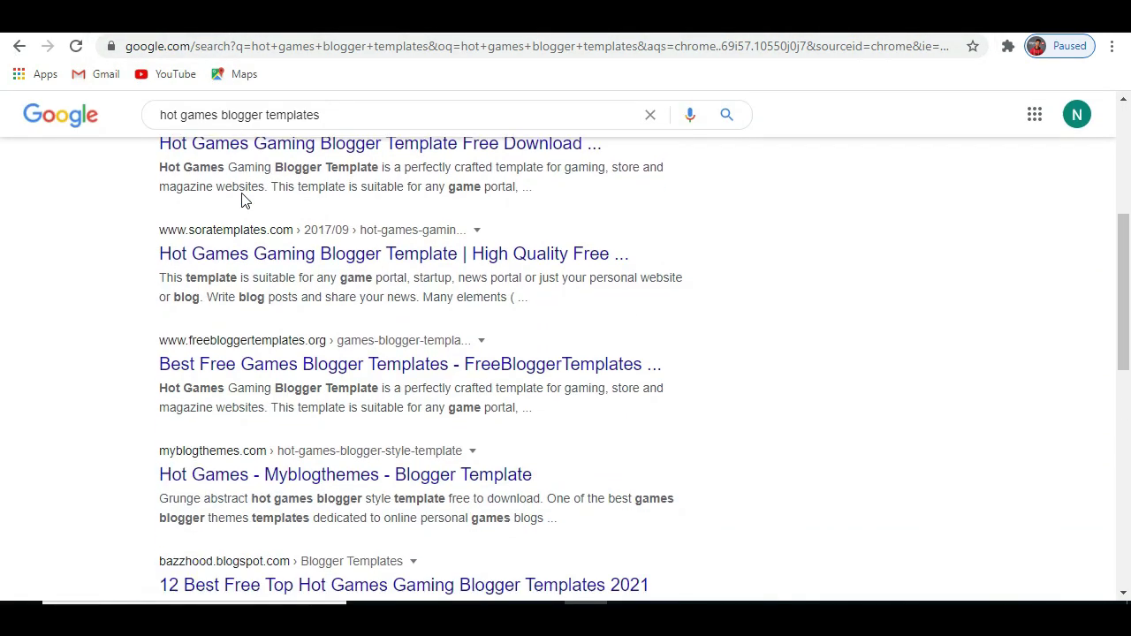
{"action": "scroll", "coordinate": [245, 169], "scroll_direction": "down", "scroll_amount": 1}
{"action": "scroll", "coordinate": [271, 273], "scroll_direction": "up", "scroll_amount": 8}
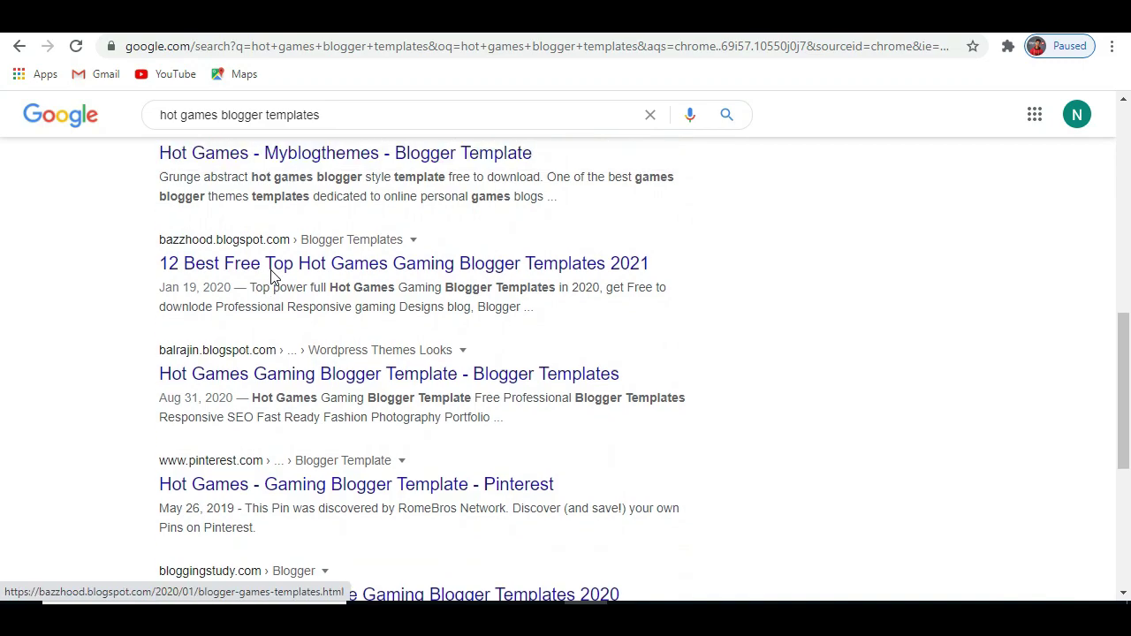
{"action": "scroll", "coordinate": [270, 273], "scroll_direction": "down", "scroll_amount": 6}
{"action": "scroll", "coordinate": [270, 275], "scroll_direction": "down", "scroll_amount": 2}
{"action": "scroll", "coordinate": [273, 277], "scroll_direction": "up", "scroll_amount": 8}
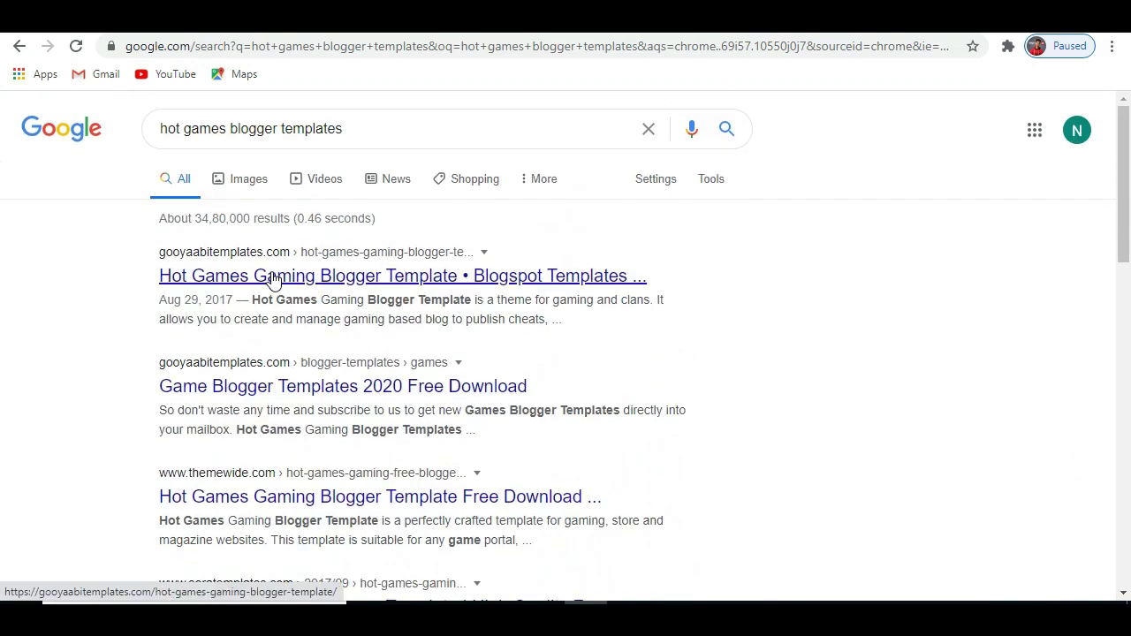
{"action": "left_click_drag", "start_coordinate": [151, 254], "coordinate": [635, 291]}
{"action": "left_click", "coordinate": [1030, 318]}
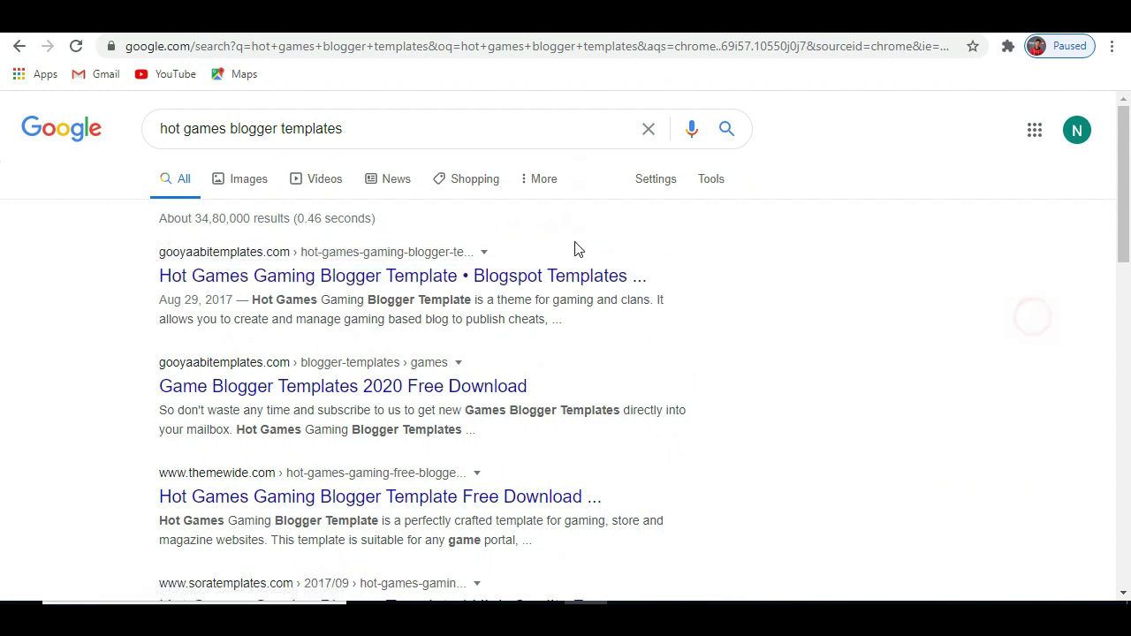
{"action": "left_click", "coordinate": [392, 278]}
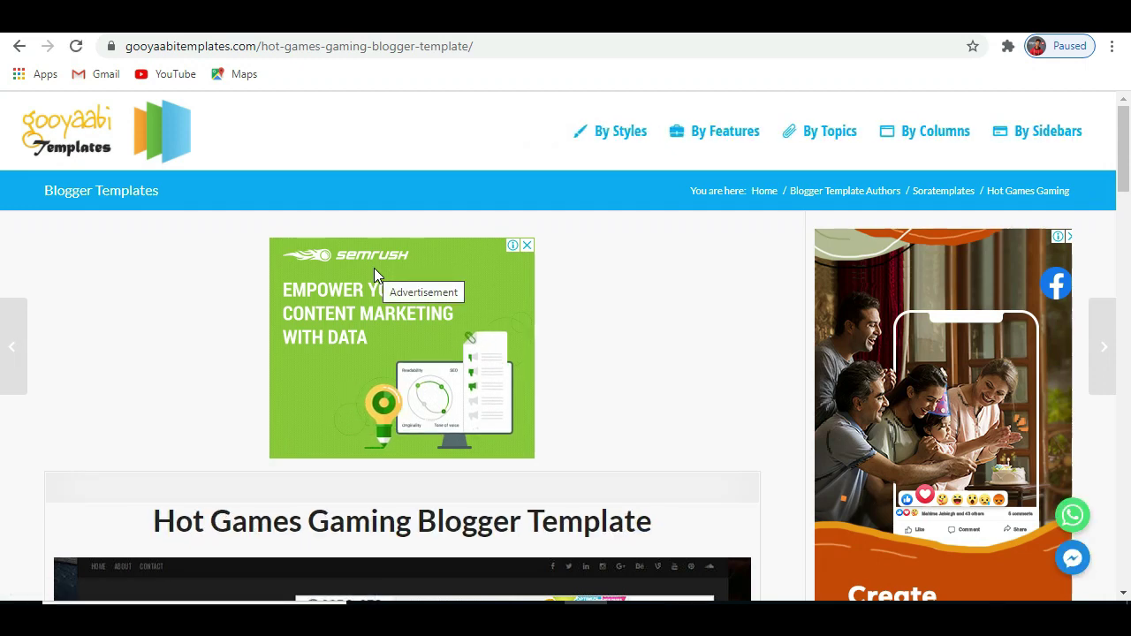
Step: Download the Hot Games Gaming Blogger Template zip, dismissing the advertisement, and show the downloaded file in its folder
{"action": "scroll", "coordinate": [375, 273], "scroll_direction": "down", "scroll_amount": 4}
{"action": "scroll", "coordinate": [375, 273], "scroll_direction": "down", "scroll_amount": 7}
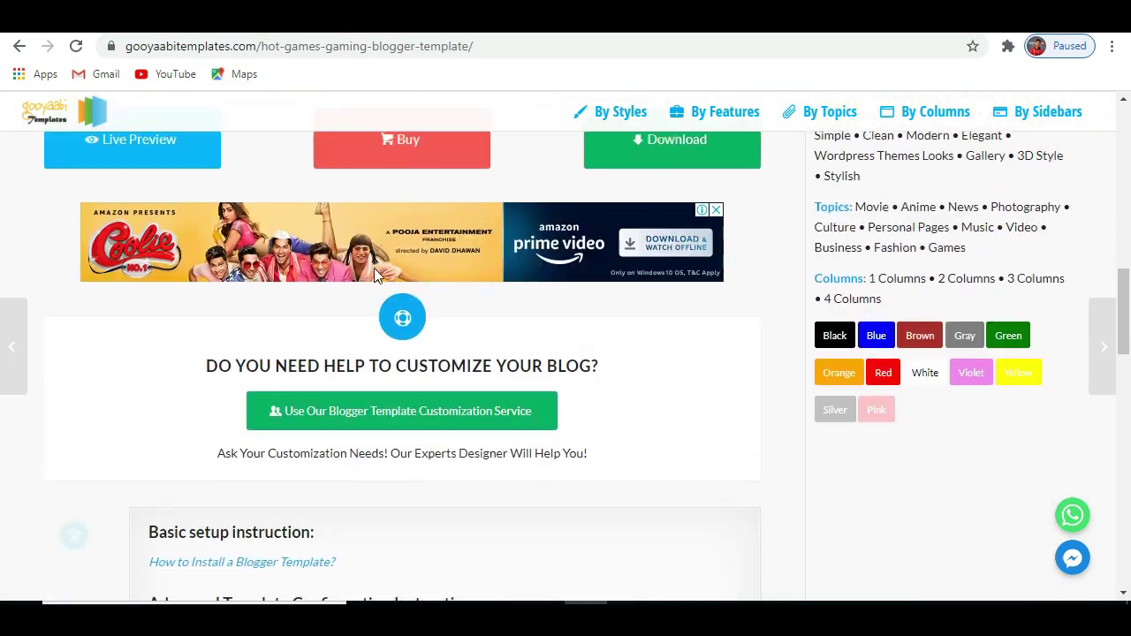
{"action": "scroll", "coordinate": [375, 274], "scroll_direction": "up", "scroll_amount": 4}
{"action": "scroll", "coordinate": [375, 277], "scroll_direction": "up", "scroll_amount": 2}
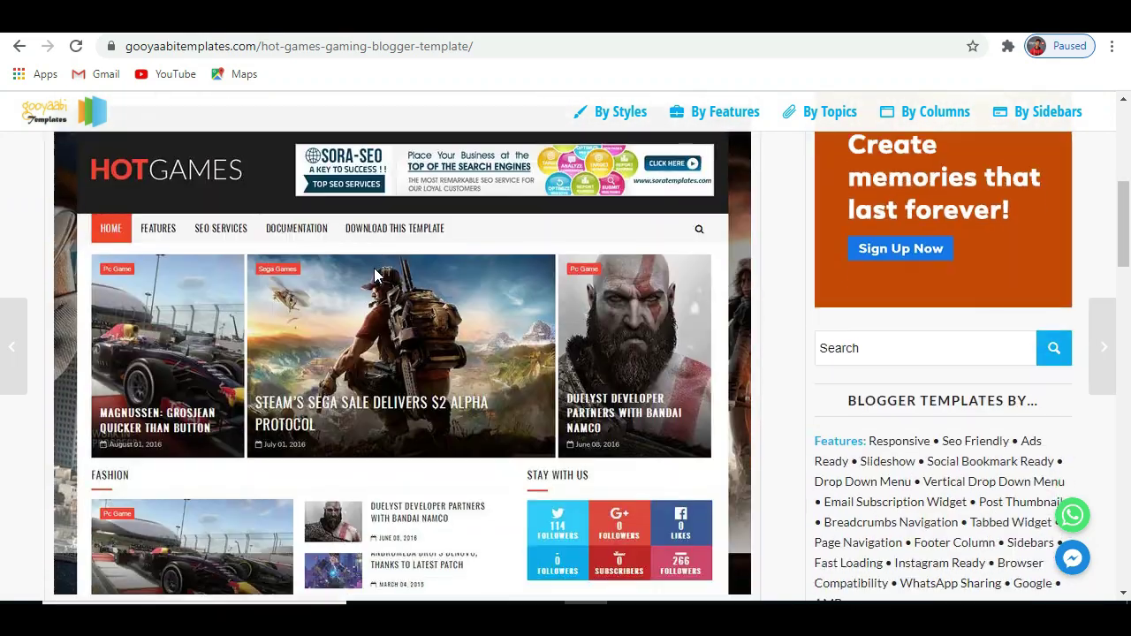
{"action": "scroll", "coordinate": [371, 276], "scroll_direction": "down", "scroll_amount": 5}
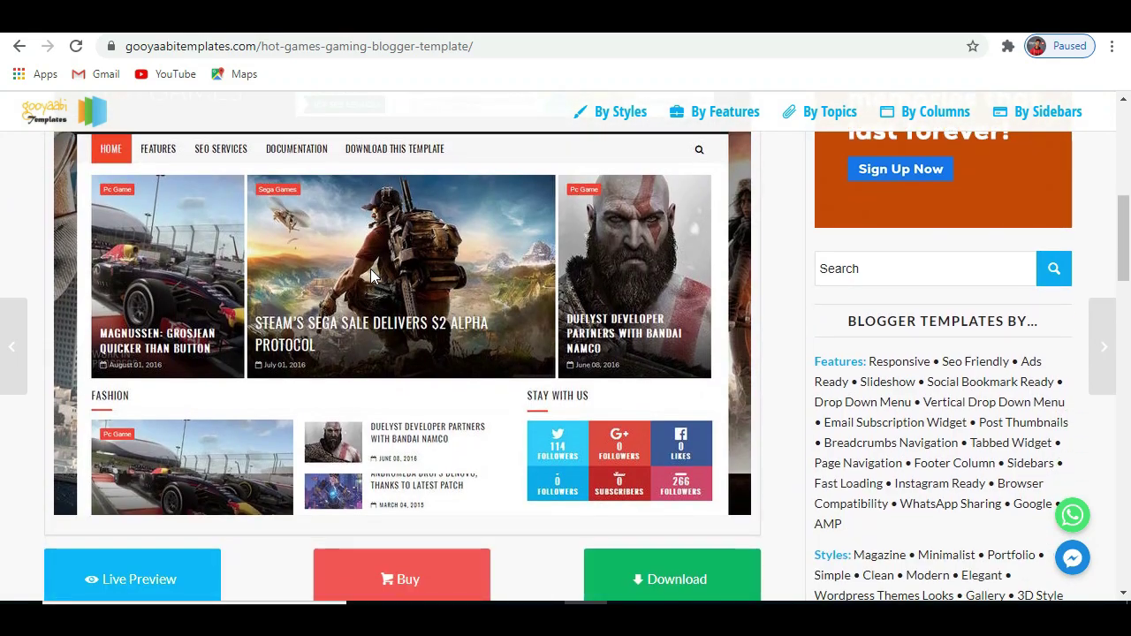
{"action": "scroll", "coordinate": [370, 276], "scroll_direction": "down", "scroll_amount": 1}
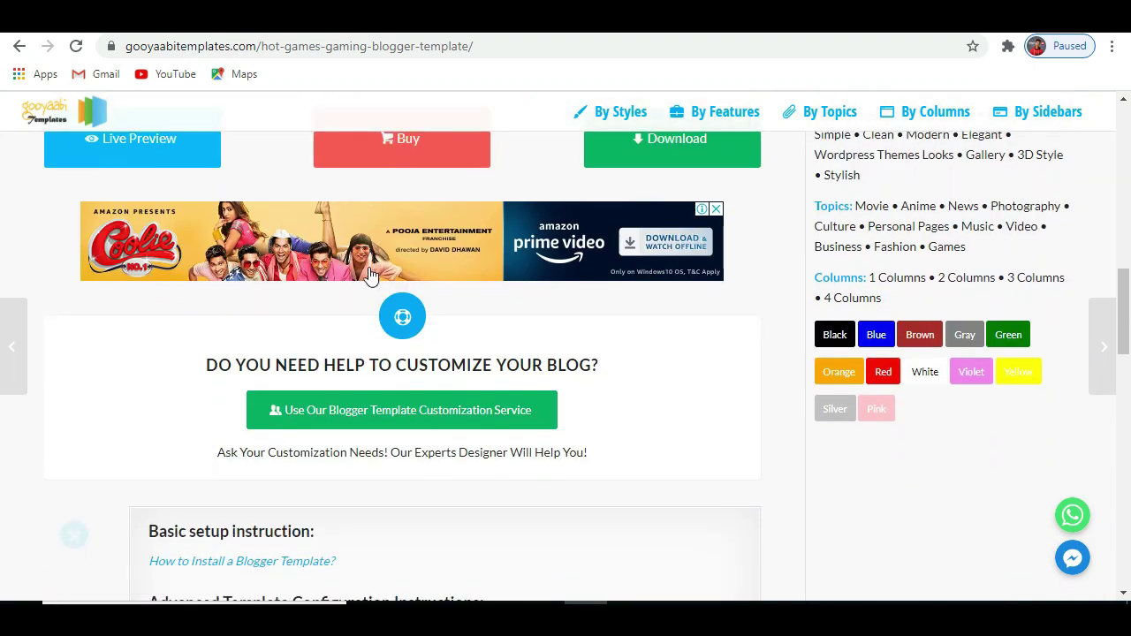
{"action": "scroll", "coordinate": [344, 265], "scroll_direction": "up", "scroll_amount": 1}
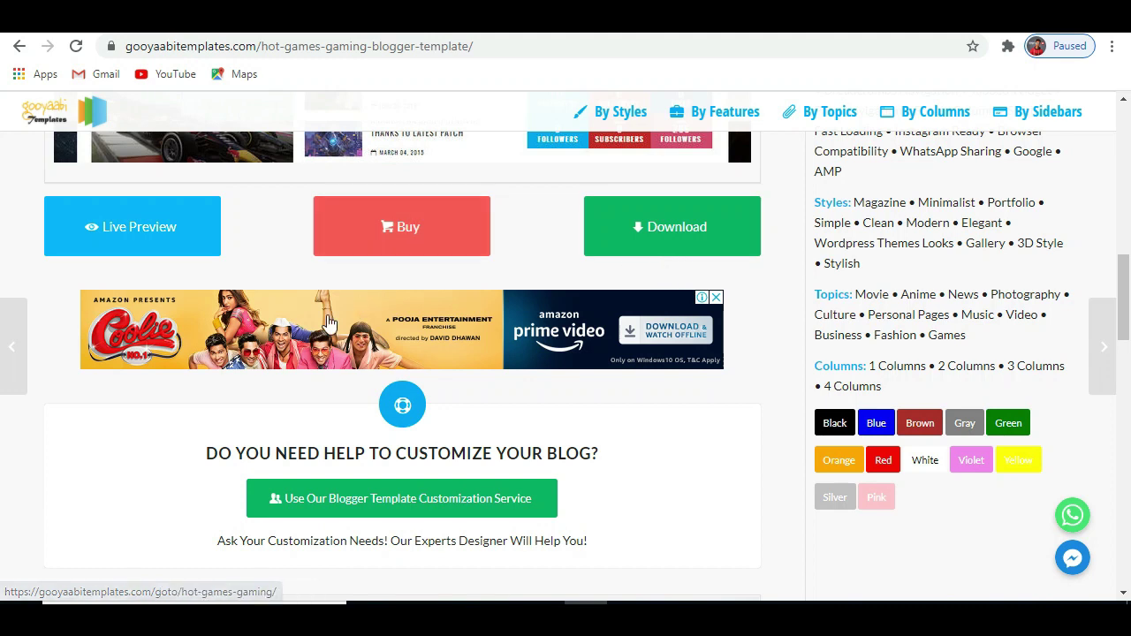
{"action": "left_click", "coordinate": [687, 245]}
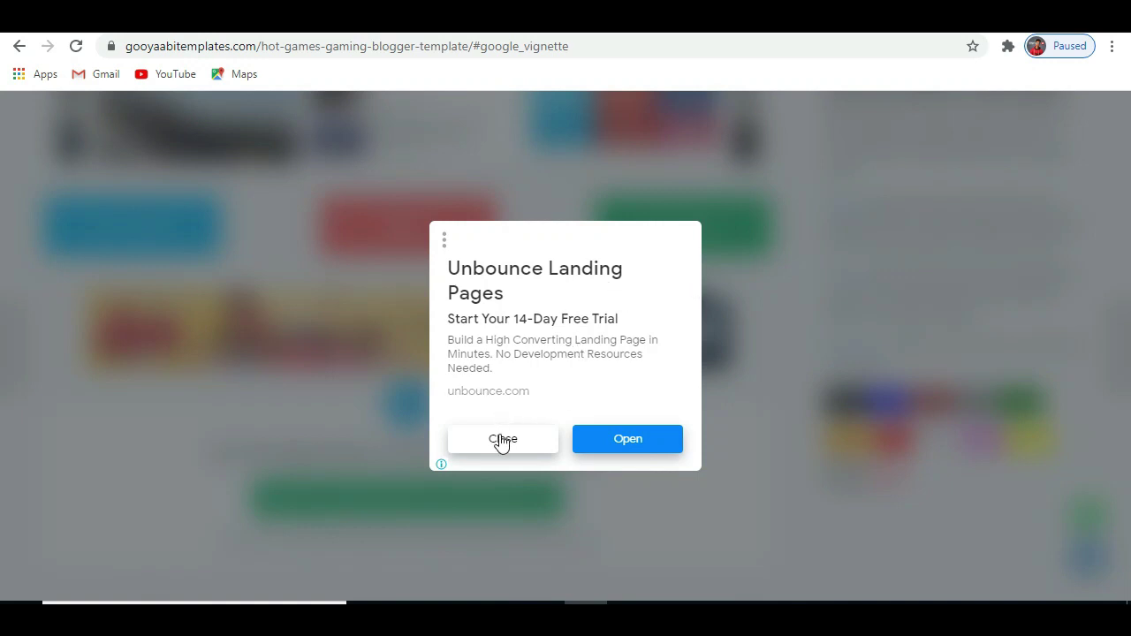
{"action": "left_click", "coordinate": [501, 439]}
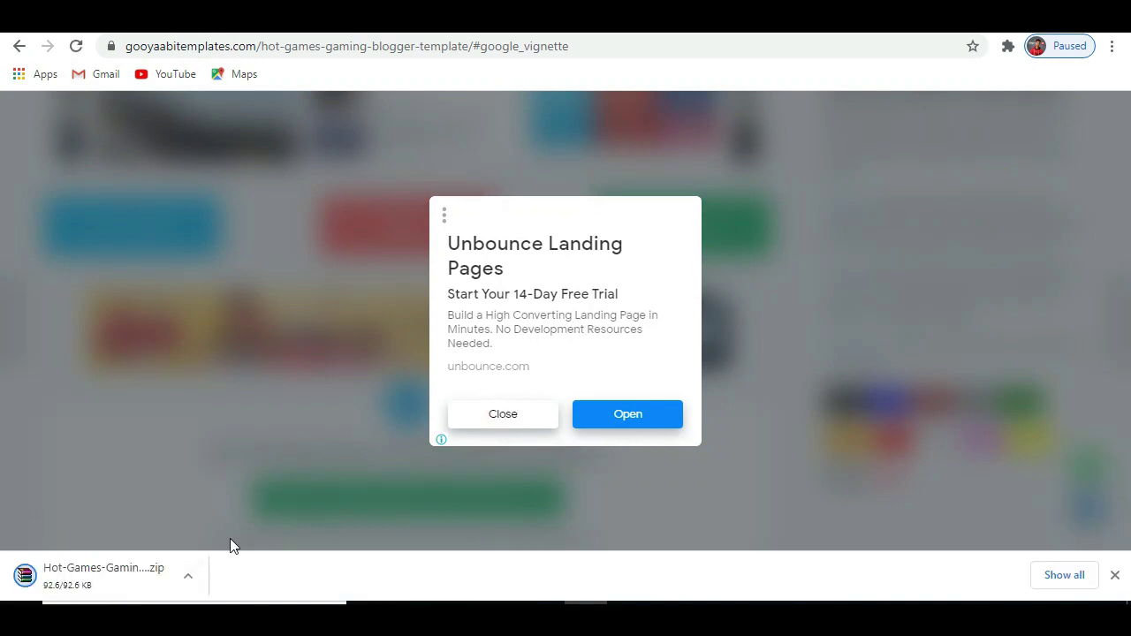
{"action": "left_click", "coordinate": [191, 577]}
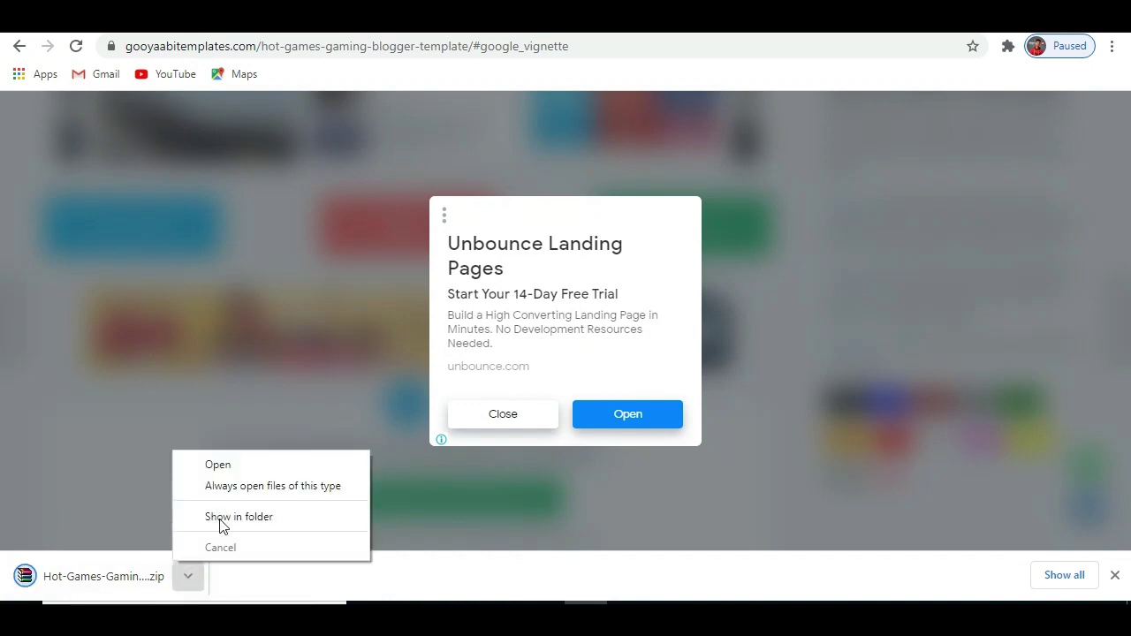
{"action": "left_click", "coordinate": [220, 517]}
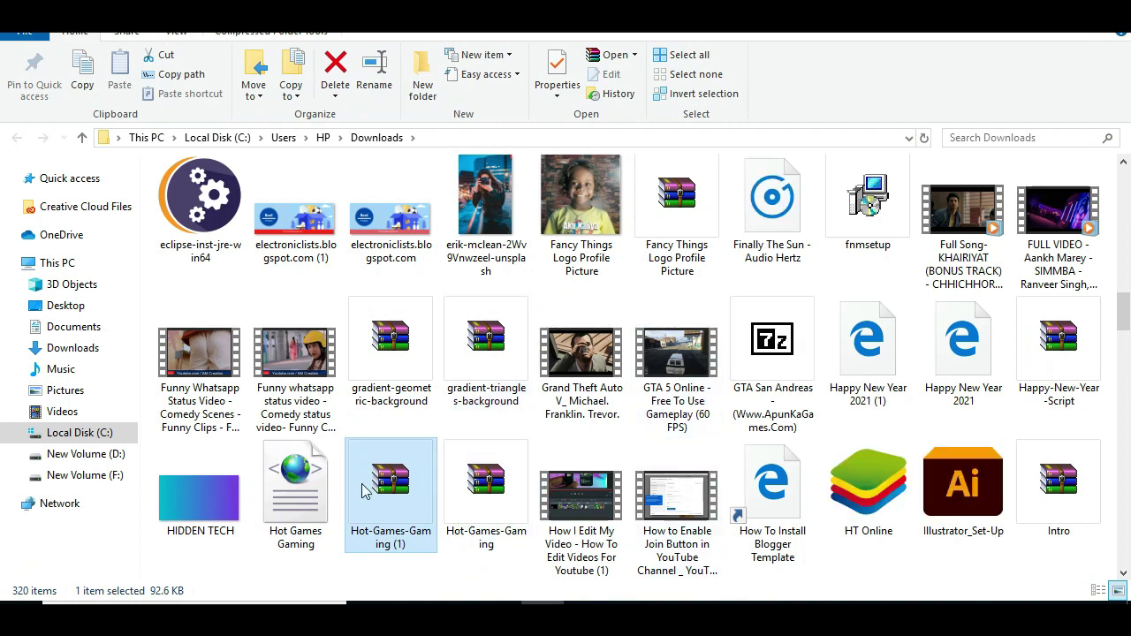
{"action": "double_click", "coordinate": [415, 478]}
{"action": "right_click", "coordinate": [416, 478]}
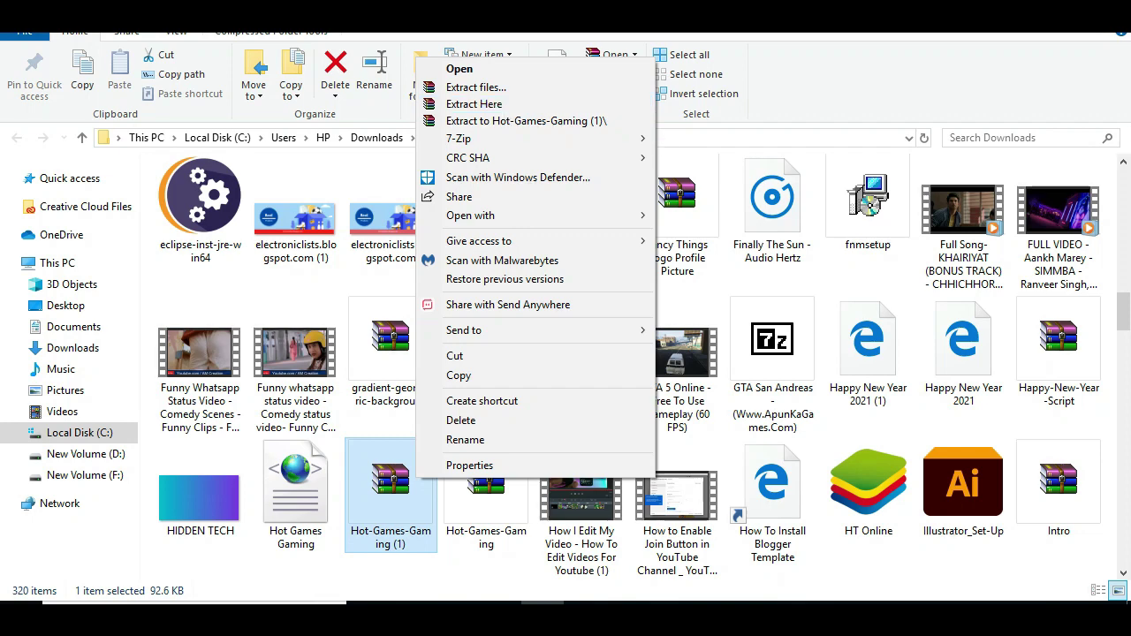
{"action": "key", "text": "Escape"}
Step: Switch back to the browser's Blogger tab and open the blog's Theme page
{"action": "key", "text": "alt+Tab"}
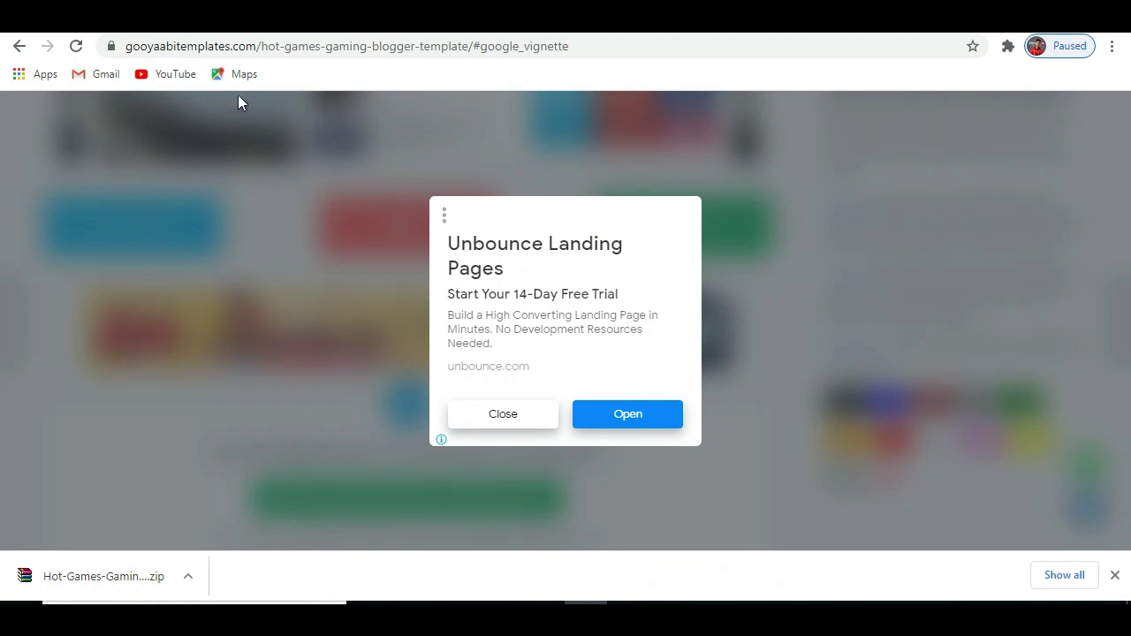
{"action": "key", "text": "alt+Left"}
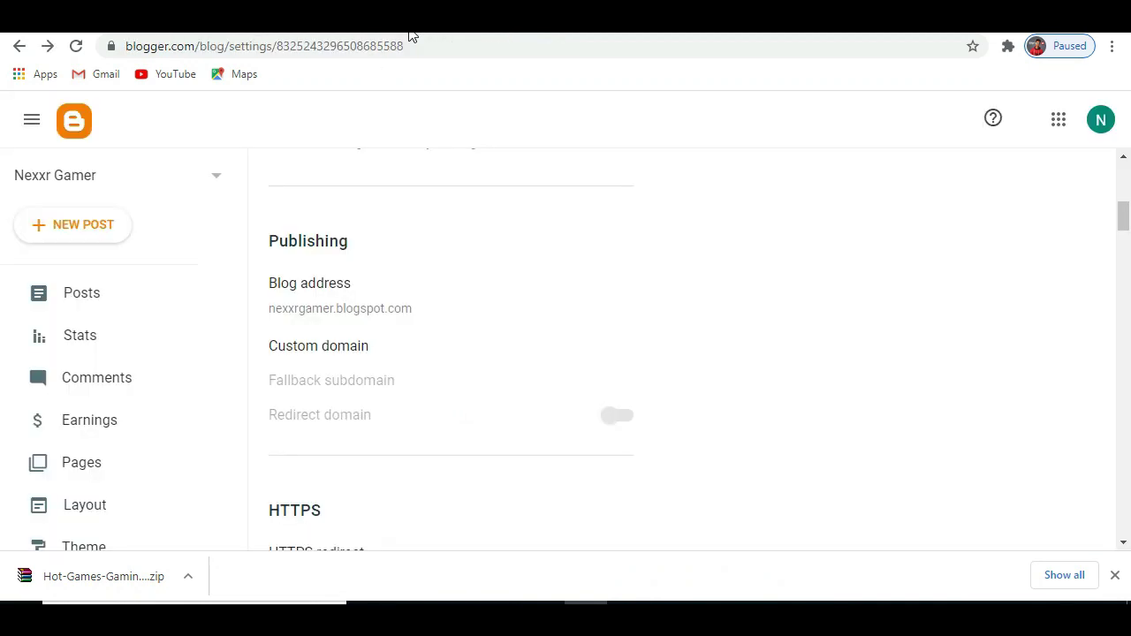
{"action": "scroll", "coordinate": [186, 339], "scroll_direction": "down", "scroll_amount": 3}
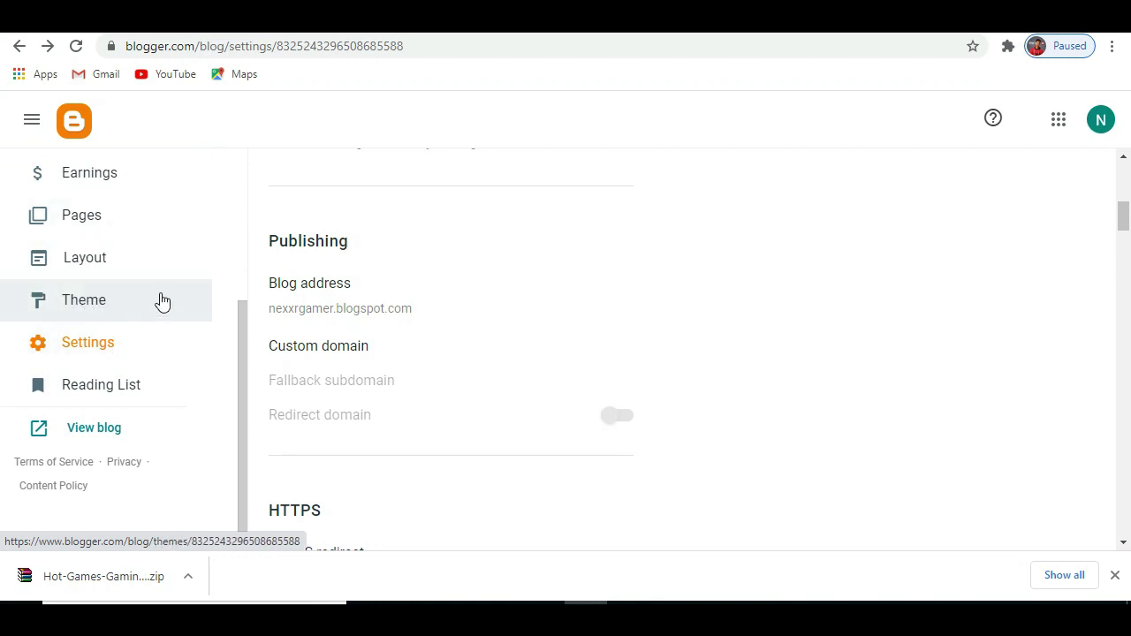
{"action": "scroll", "coordinate": [115, 270], "scroll_direction": "up", "scroll_amount": 3}
{"action": "scroll", "coordinate": [116, 271], "scroll_direction": "down", "scroll_amount": 3}
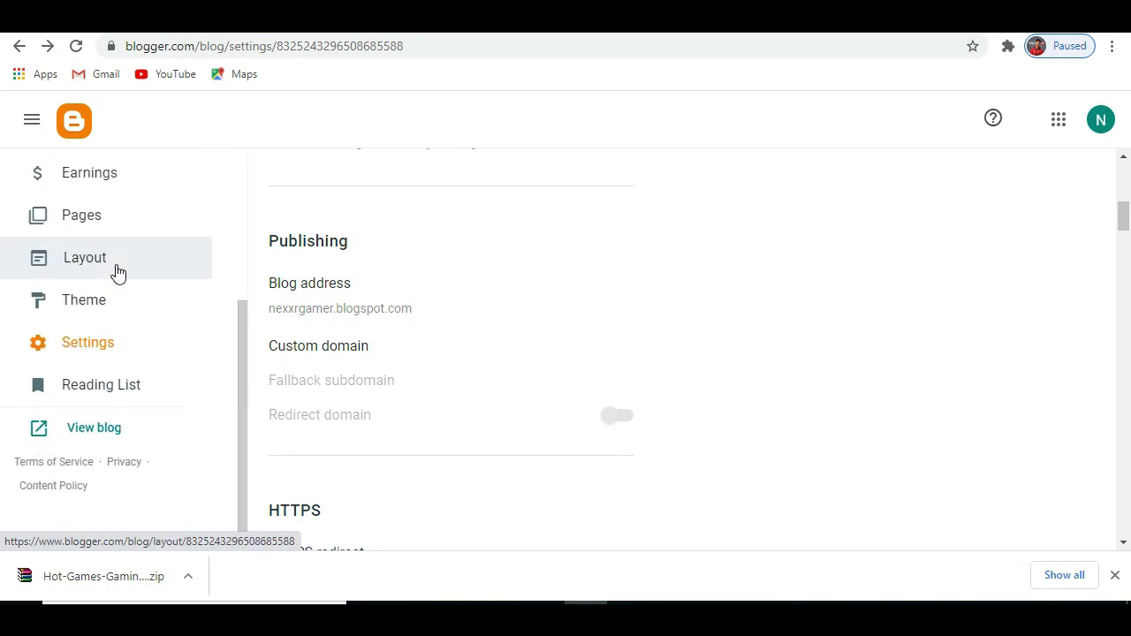
{"action": "left_click", "coordinate": [137, 301]}
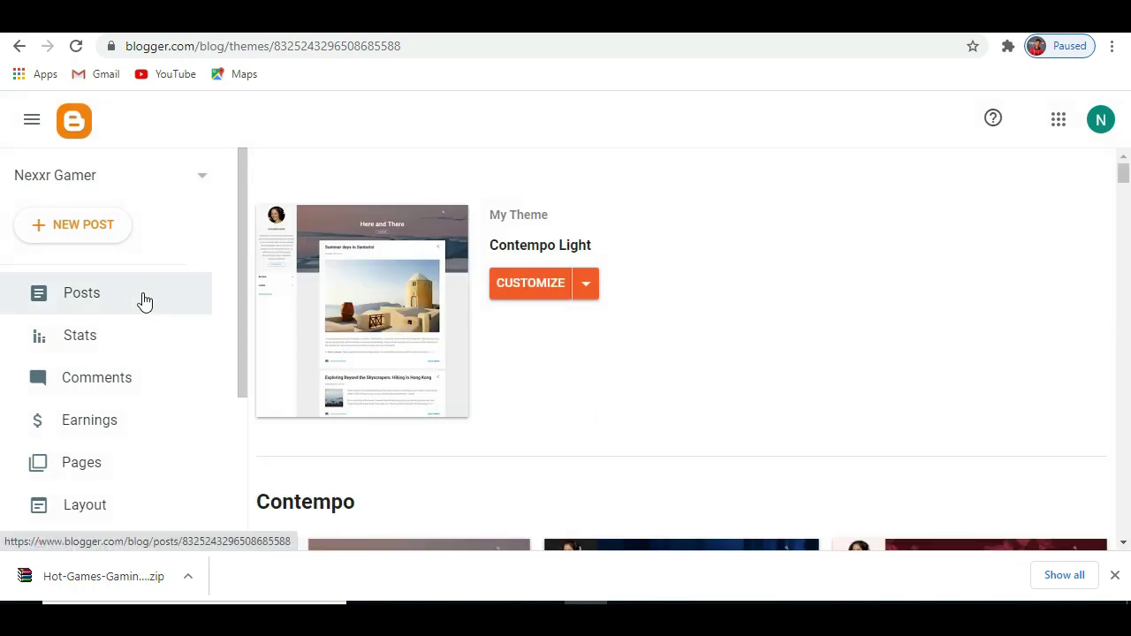
Step: Restore the blog theme from the Hot Games Gaming XML file in Downloads, and dismiss the browser's download bar
{"action": "left_click", "coordinate": [586, 285]}
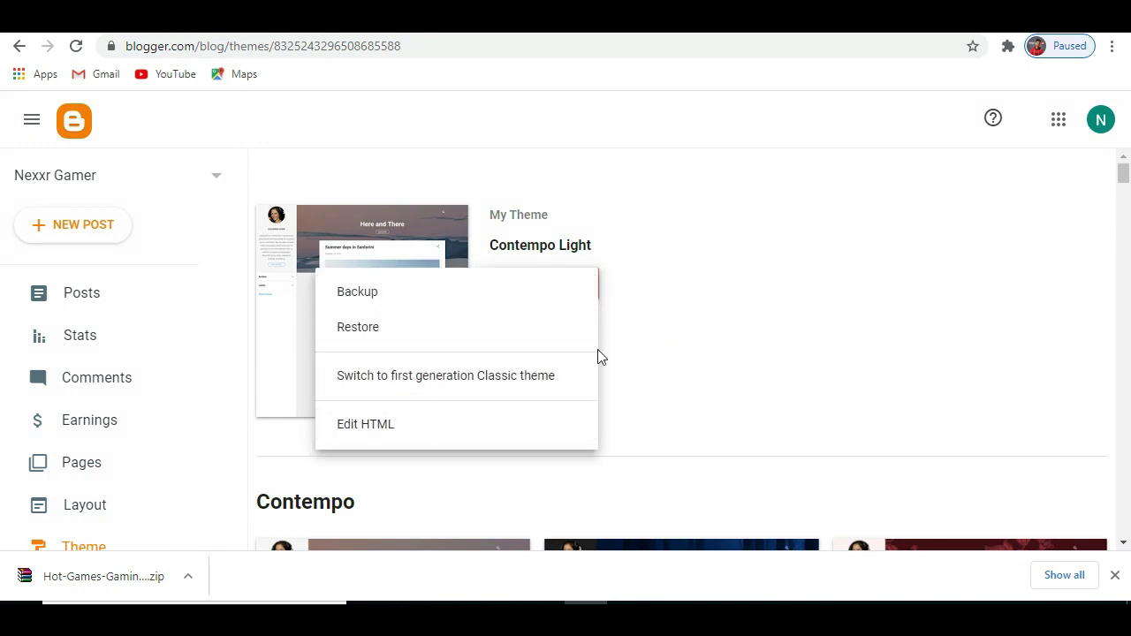
{"action": "left_click", "coordinate": [414, 327]}
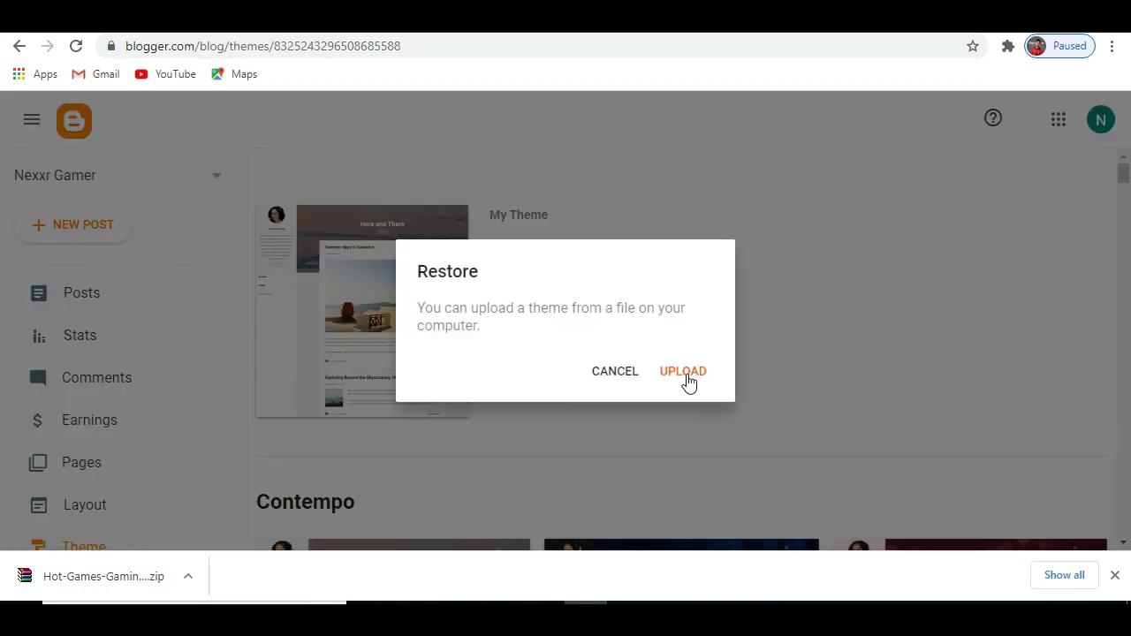
{"action": "left_click", "coordinate": [683, 371]}
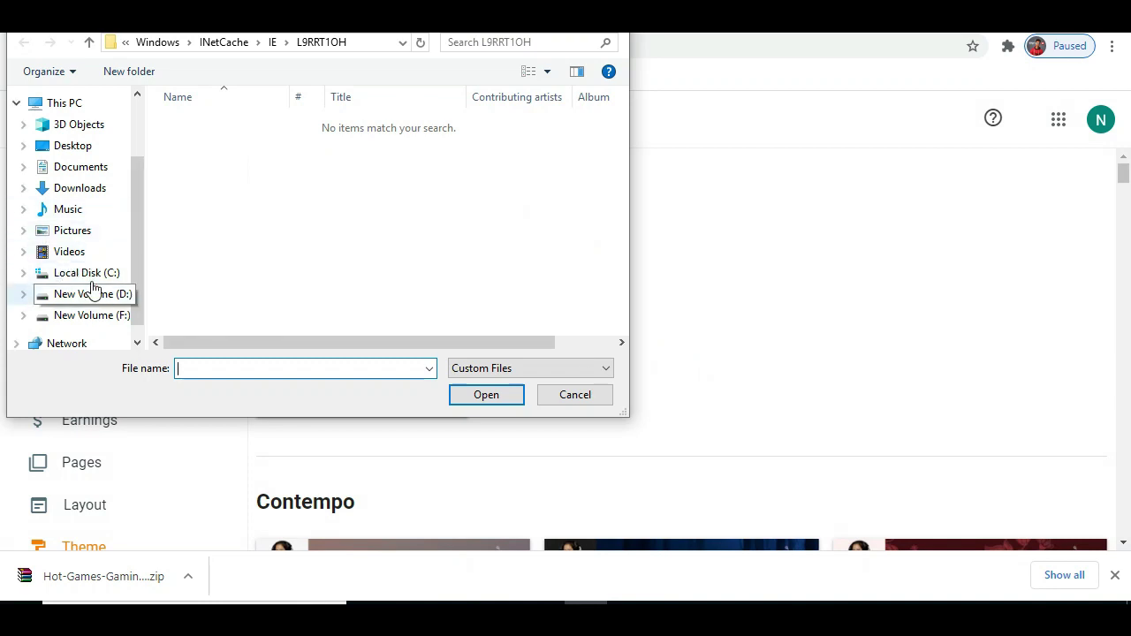
{"action": "left_click", "coordinate": [95, 193]}
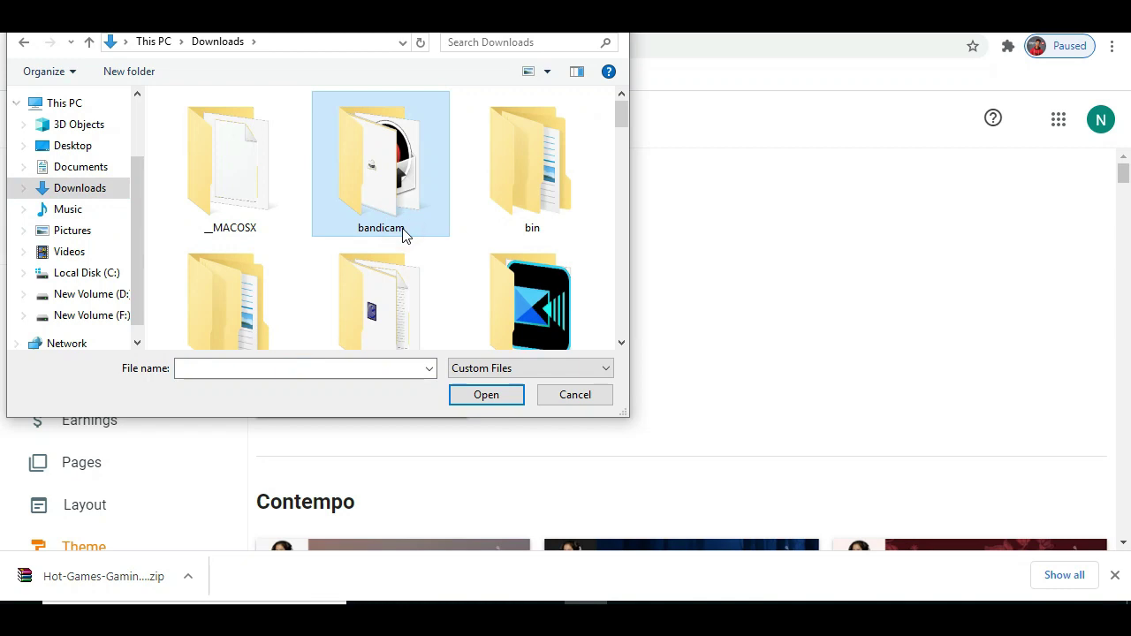
{"action": "type", "text": "how"}
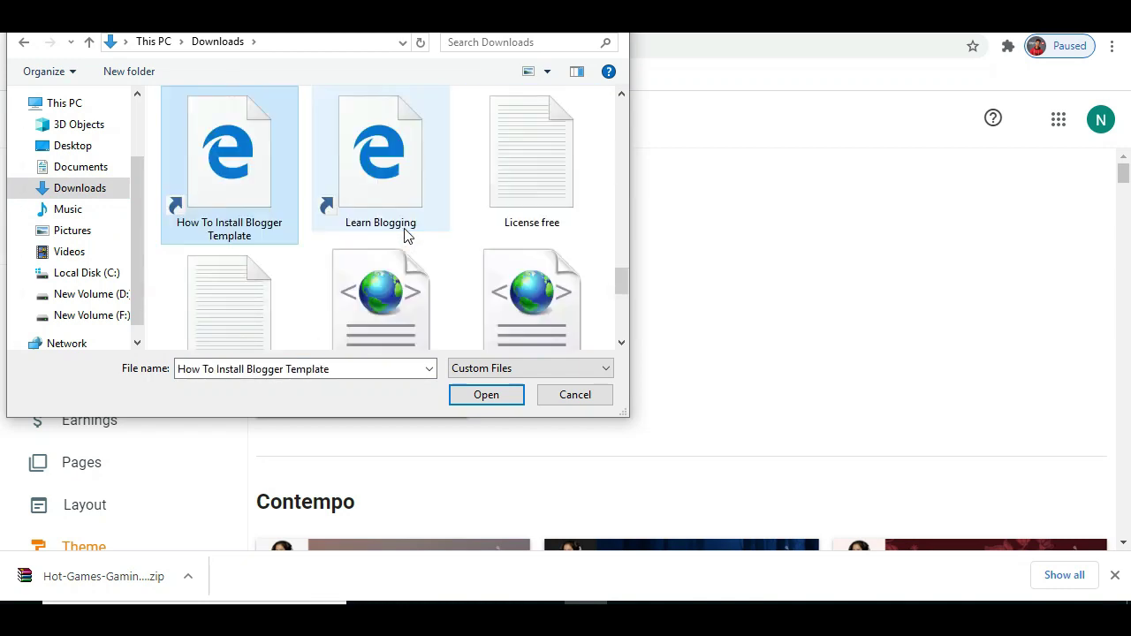
{"action": "scroll", "coordinate": [407, 234], "scroll_direction": "up", "scroll_amount": 2}
{"action": "left_click", "coordinate": [571, 163]}
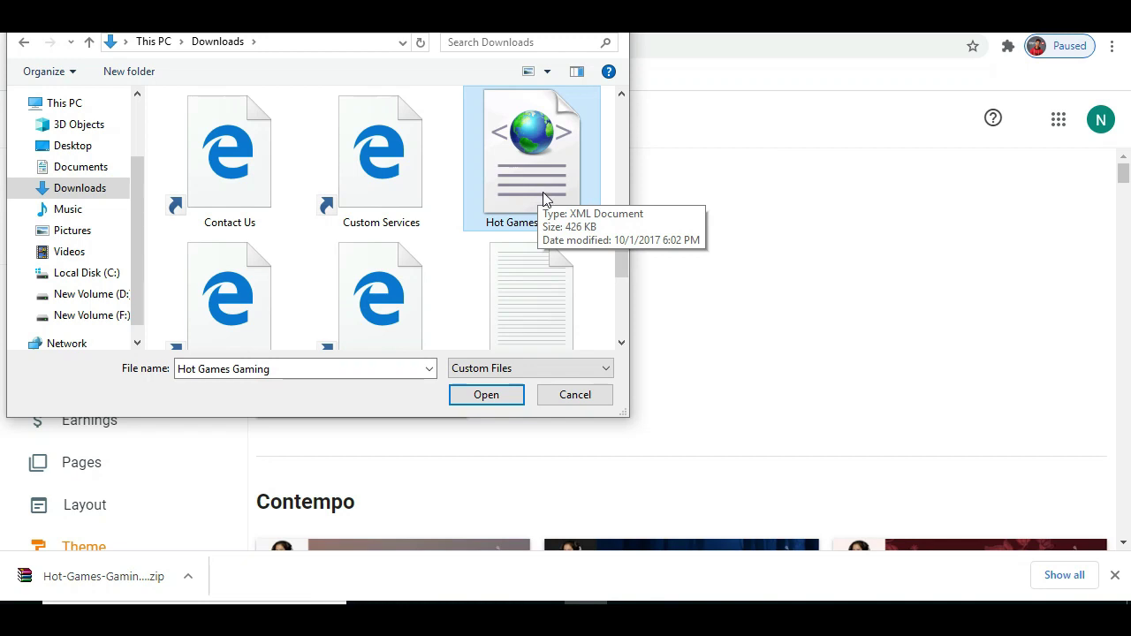
{"action": "left_click", "coordinate": [512, 395]}
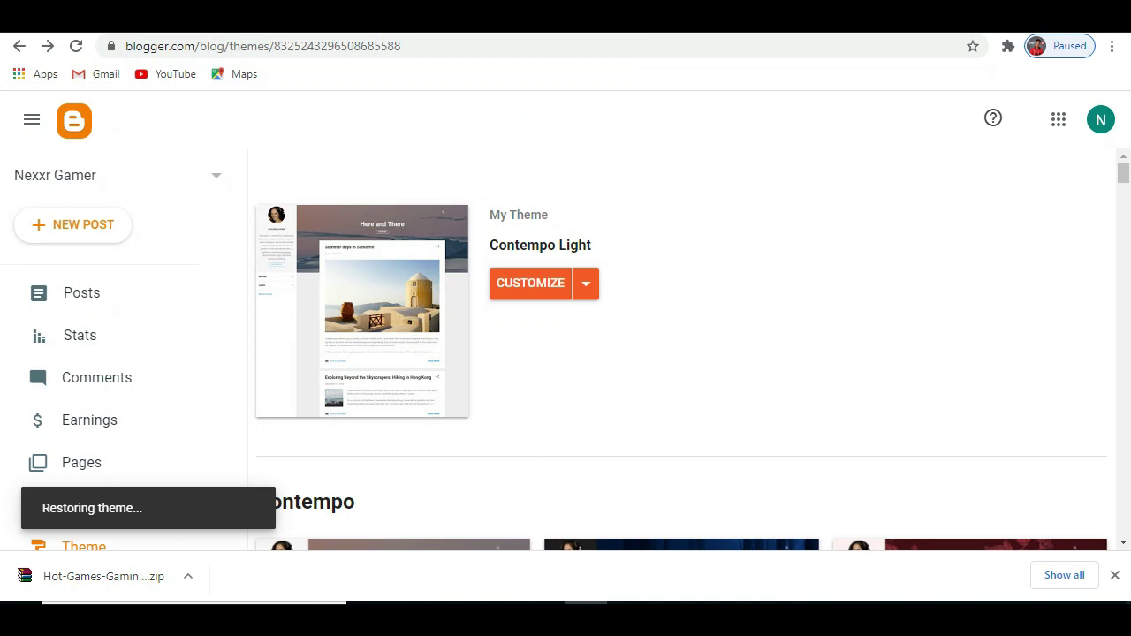
{"action": "left_click", "coordinate": [1114, 576]}
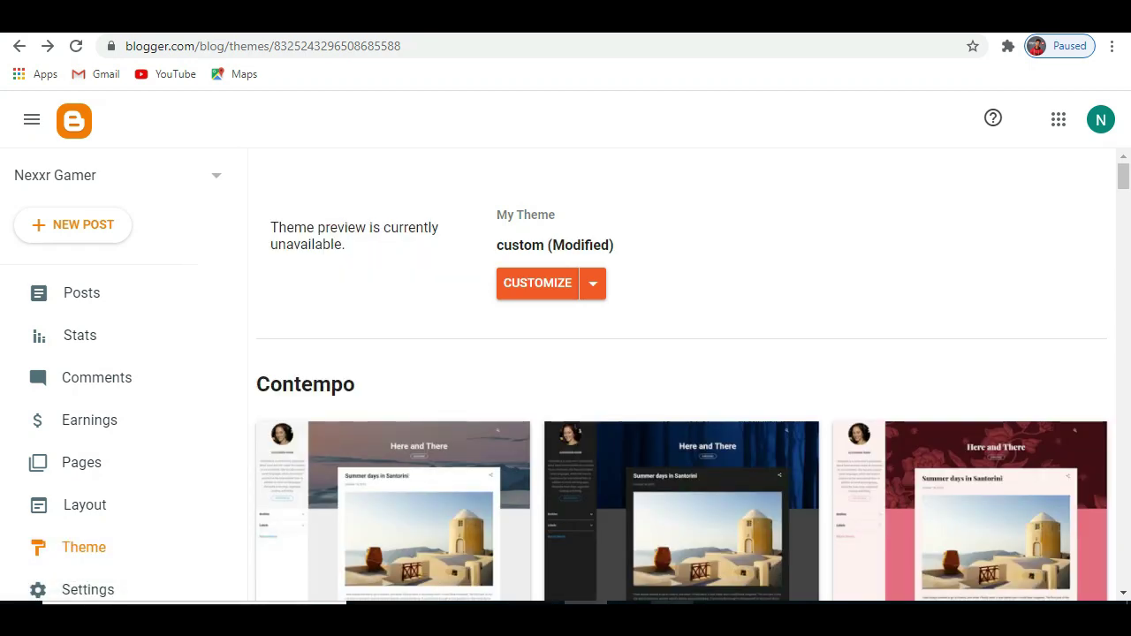
{"action": "key", "text": "alt+Tab"}
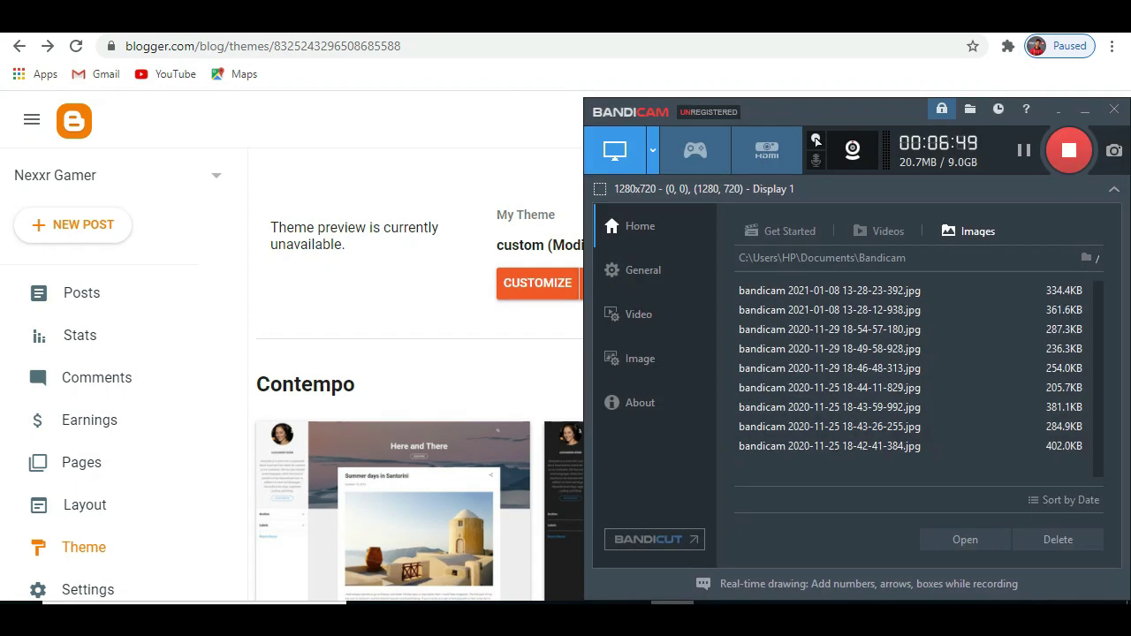
{"action": "key", "text": "alt+Tab"}
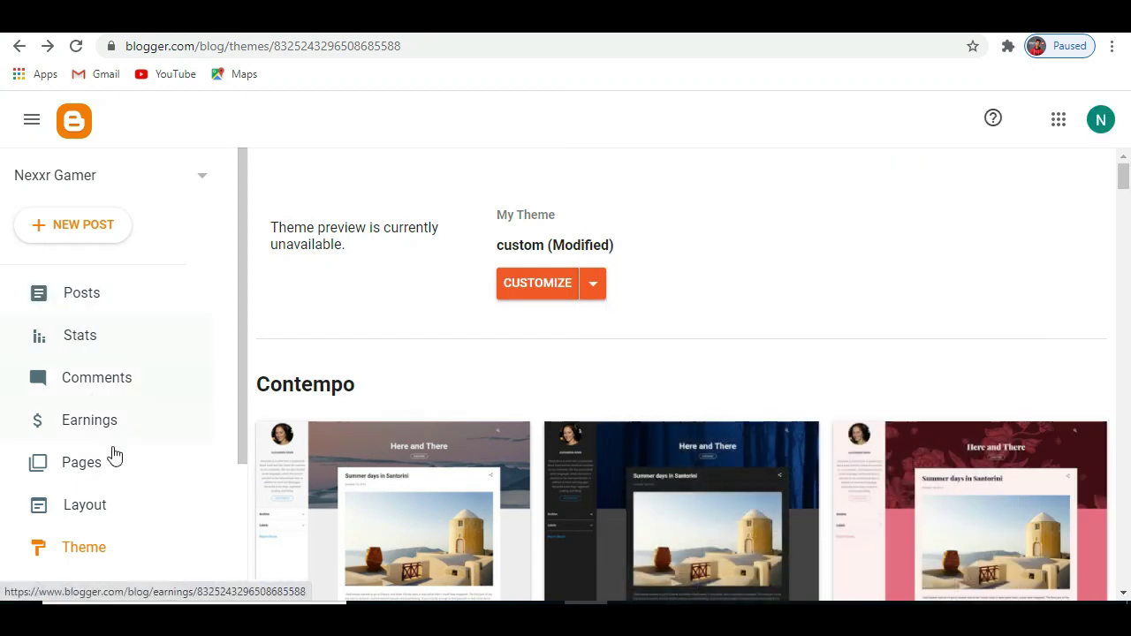
Step: View the blog in a new browser tab and look over its home page from header to footer
{"action": "scroll", "coordinate": [74, 455], "scroll_direction": "down", "scroll_amount": 1}
{"action": "scroll", "coordinate": [80, 442], "scroll_direction": "down", "scroll_amount": 2}
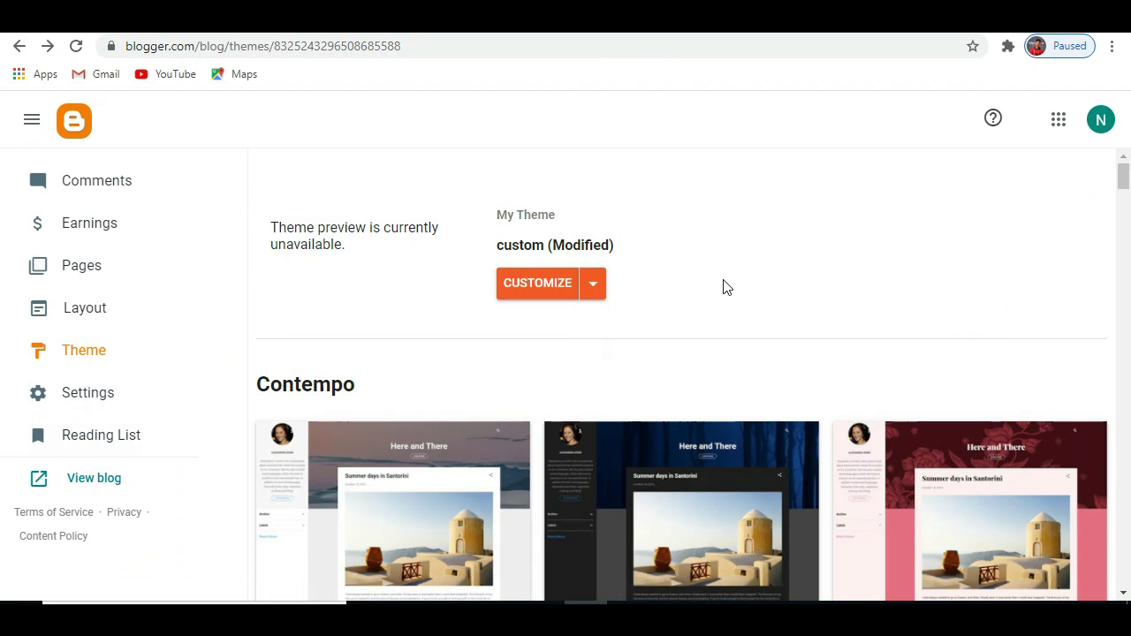
{"action": "right_click", "coordinate": [100, 481]}
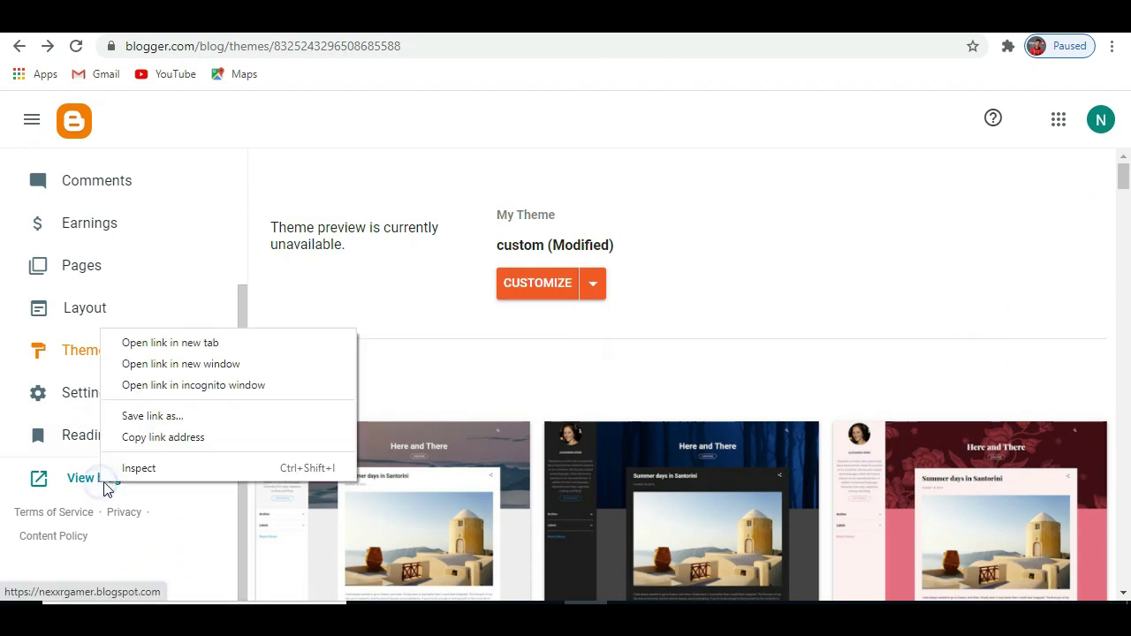
{"action": "left_click", "coordinate": [156, 343]}
{"action": "key", "text": "ctrl+Tab"}
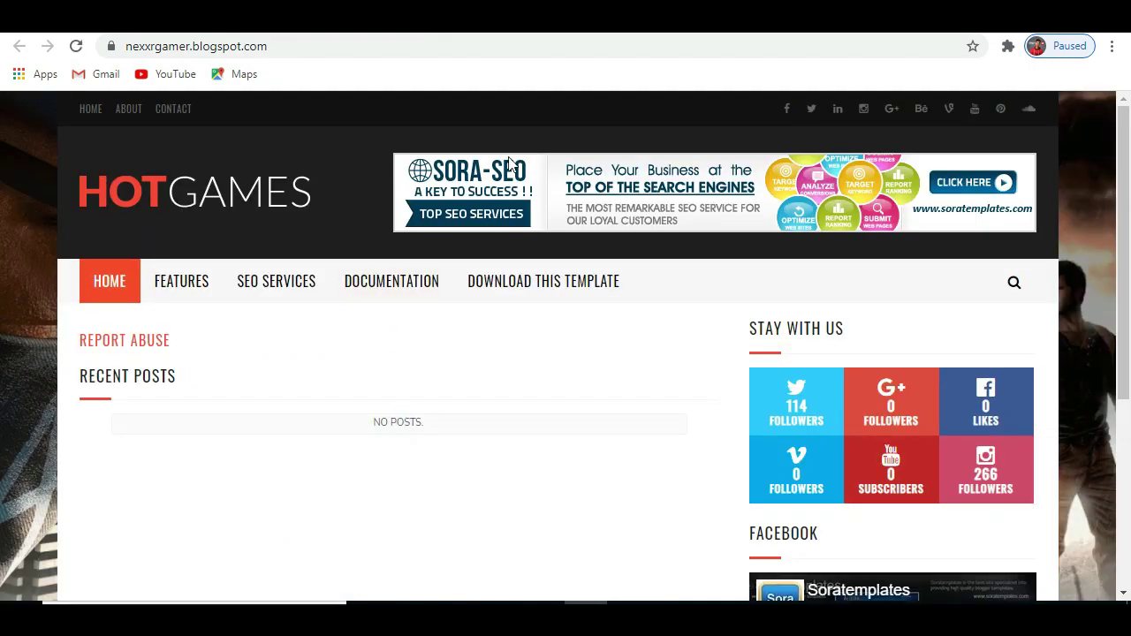
{"action": "scroll", "coordinate": [583, 168], "scroll_direction": "down", "scroll_amount": 4}
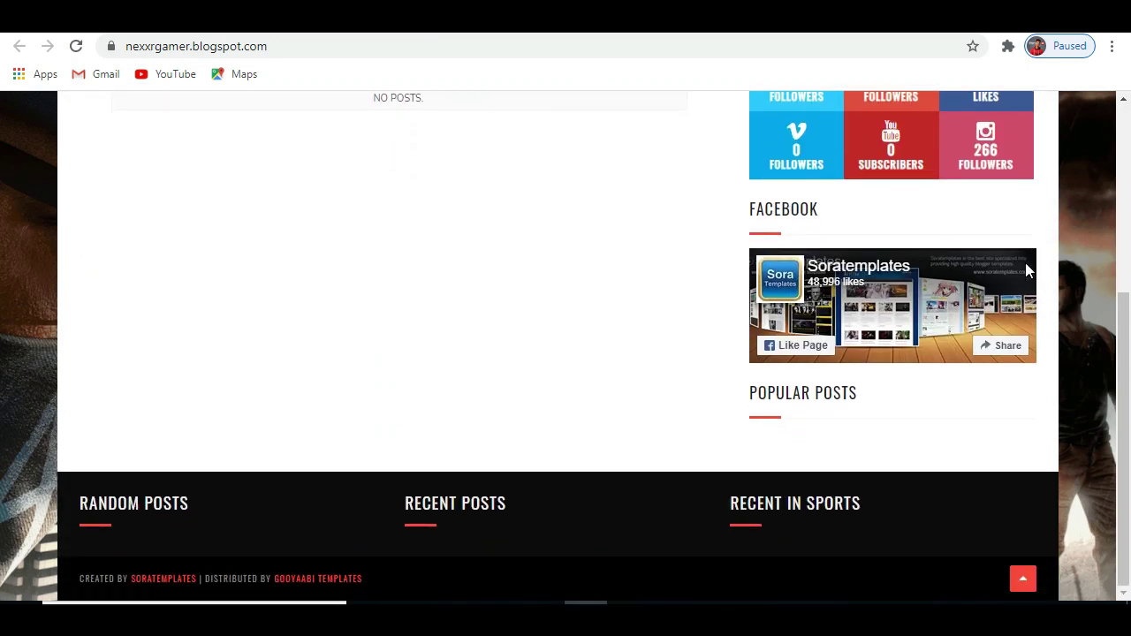
{"action": "scroll", "coordinate": [648, 319], "scroll_direction": "up", "scroll_amount": 4}
{"action": "scroll", "coordinate": [96, 298], "scroll_direction": "down", "scroll_amount": 4}
{"action": "scroll", "coordinate": [775, 226], "scroll_direction": "up", "scroll_amount": 4}
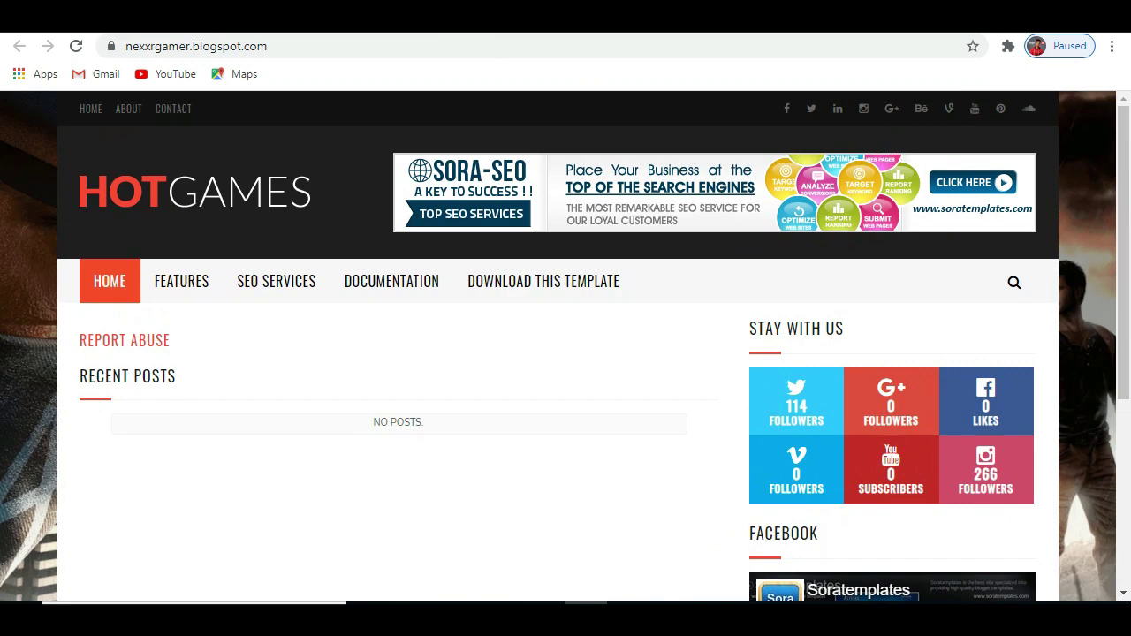
Step: Open hiddentechgamings.blogspot.com in another new browser tab
{"action": "key", "text": "ctrl+t"}
{"action": "type", "text": "hi"}
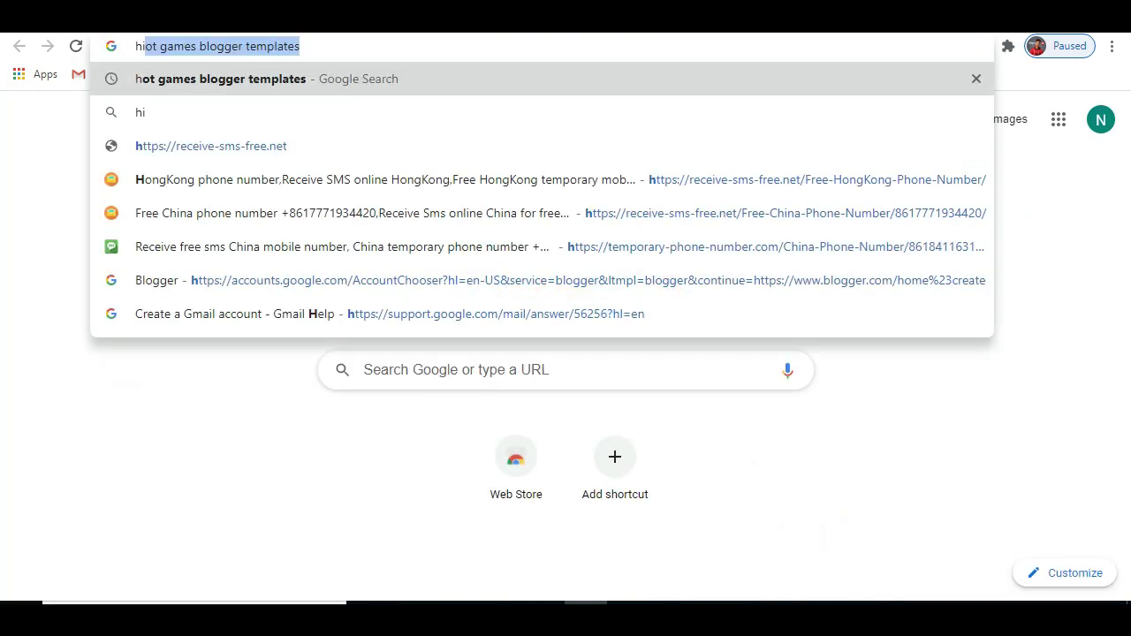
{"action": "type", "text": "dd"}
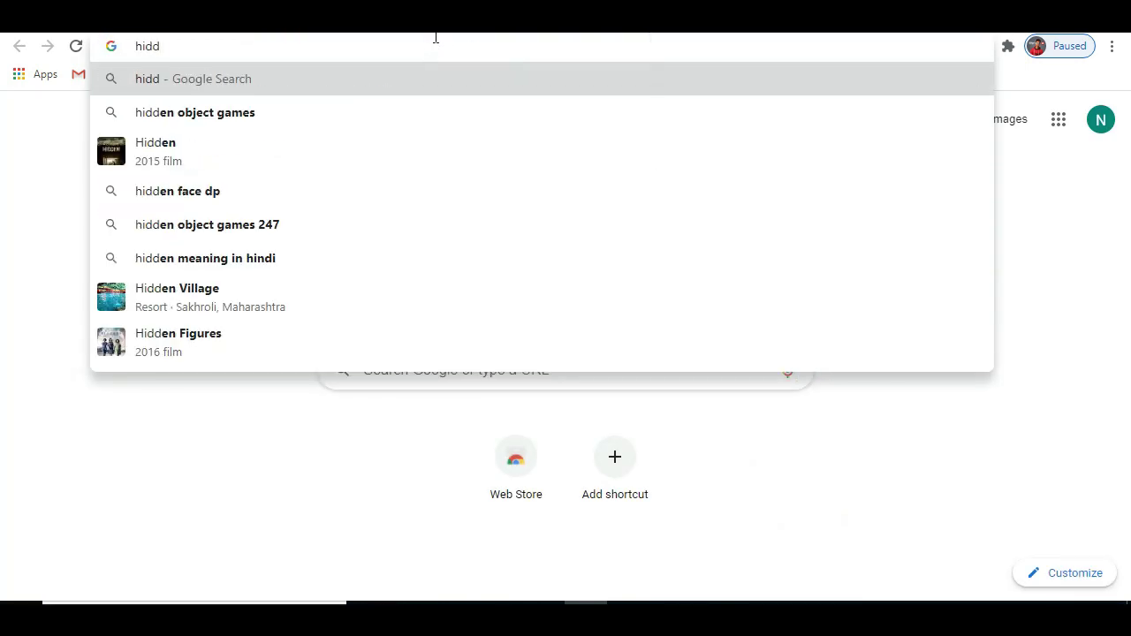
{"action": "type", "text": "en"}
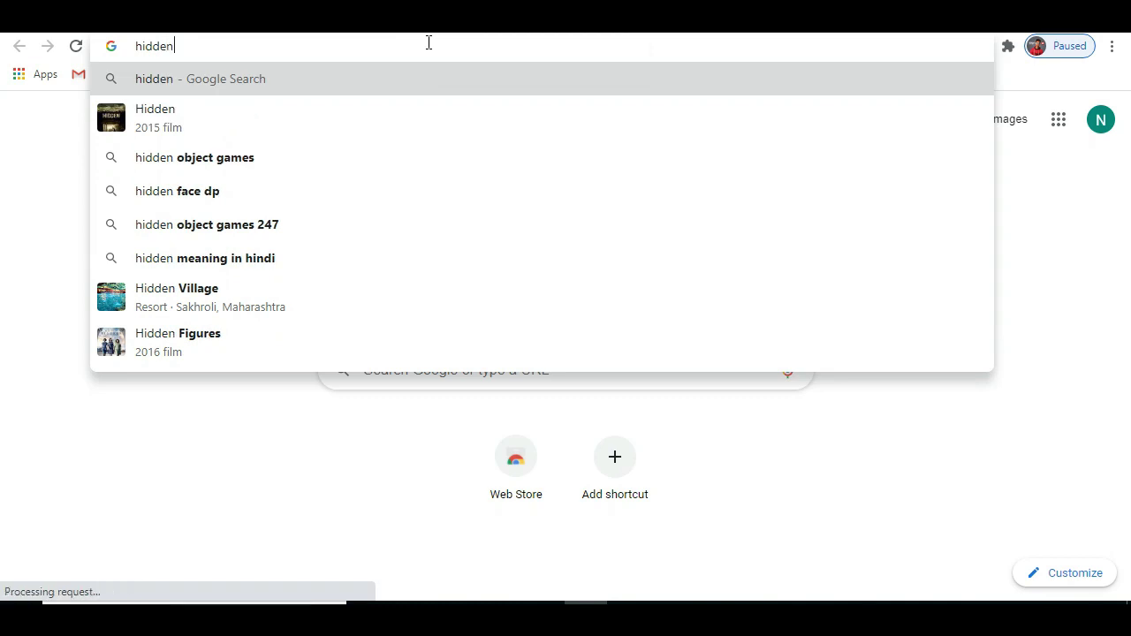
{"action": "type", "text": "techgam"}
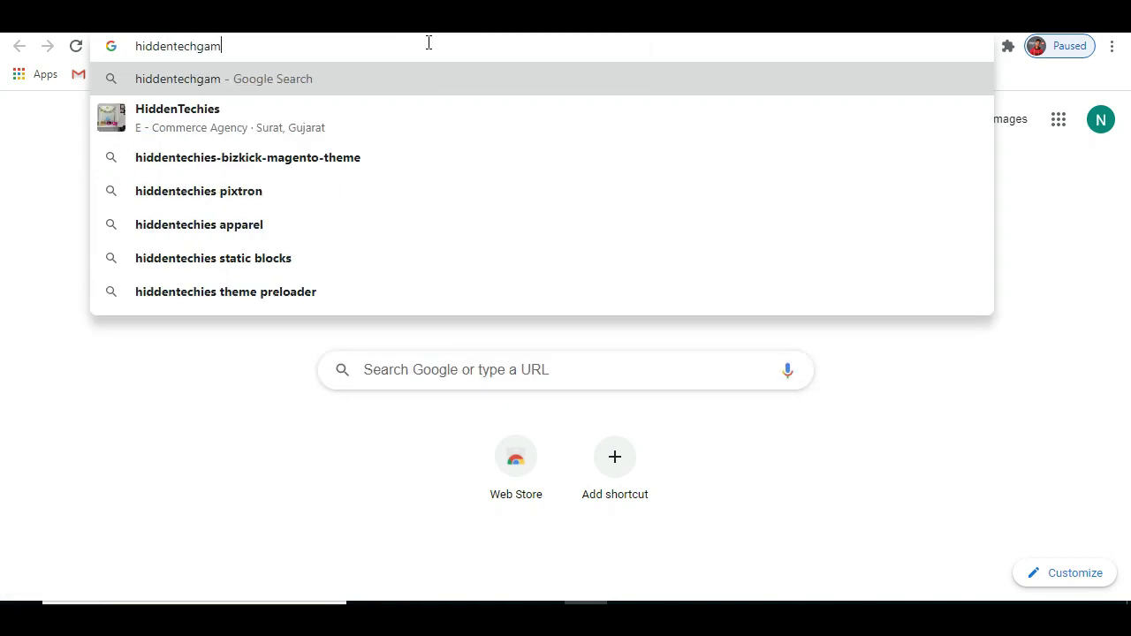
{"action": "type", "text": "ing"}
{"action": "type", "text": "s"}
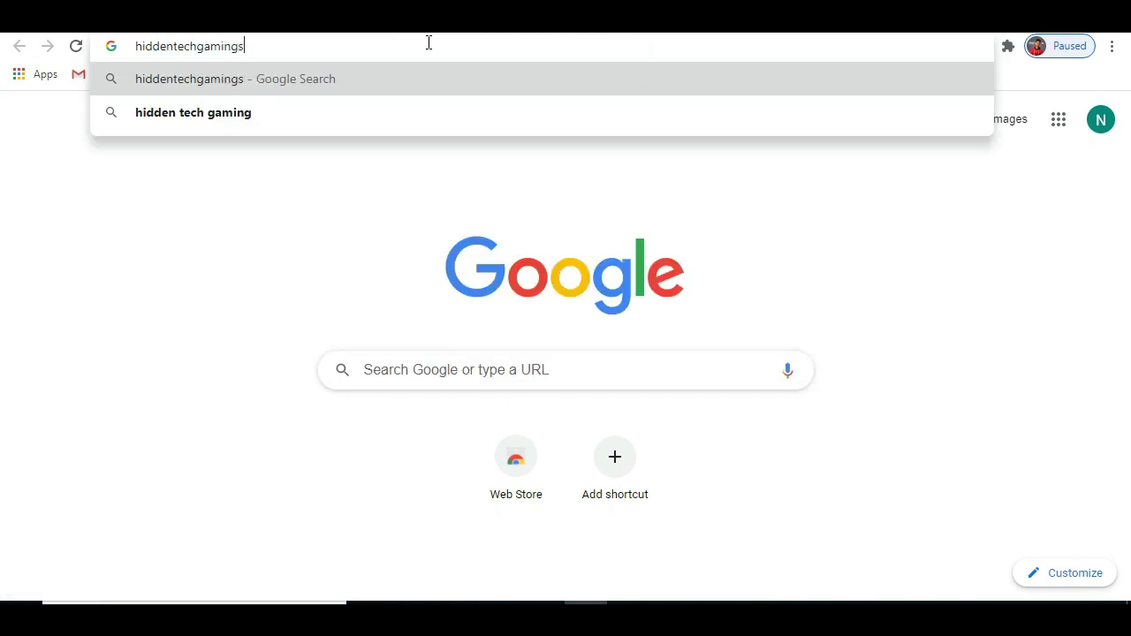
{"action": "type", "text": ".blogspot."}
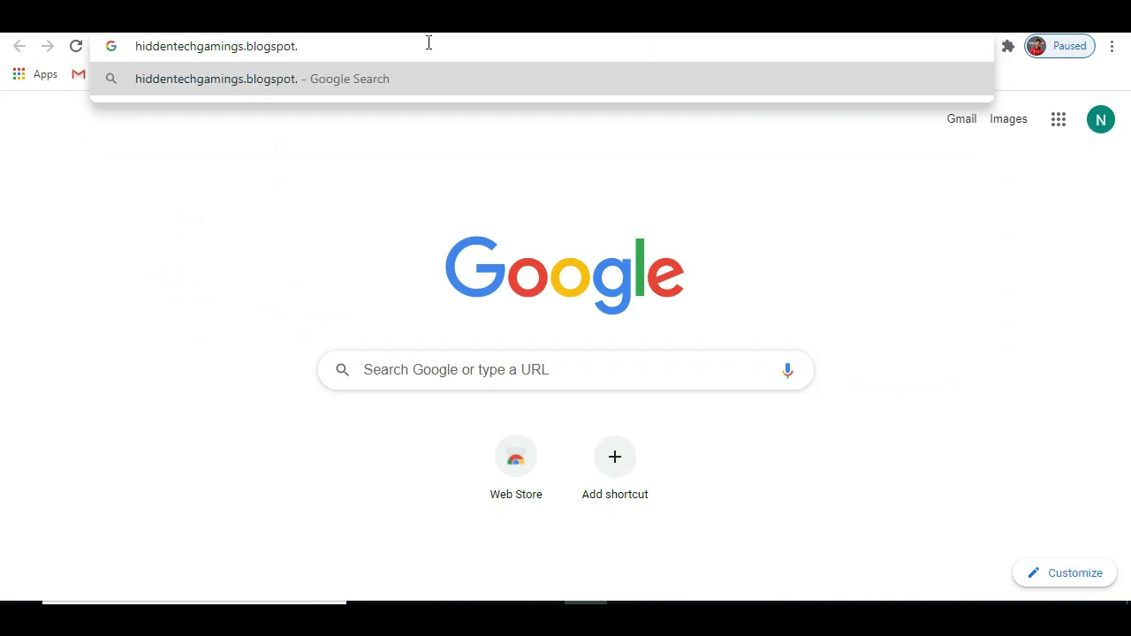
{"action": "type", "text": "com"}
{"action": "key", "text": "Return"}
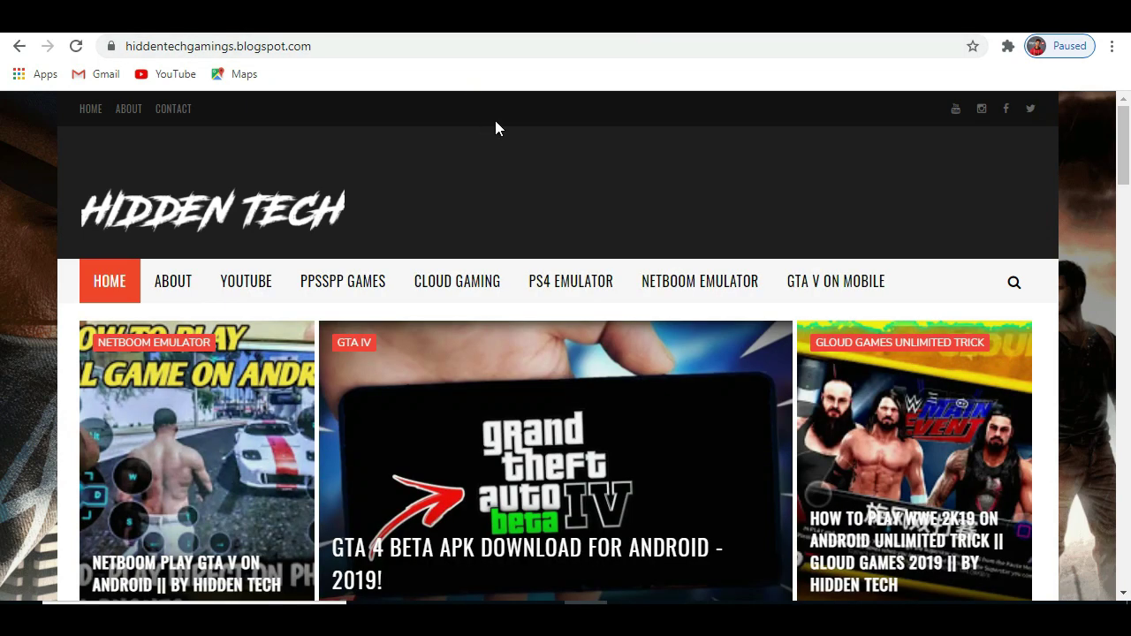
Step: Examine the Hidden Tech blog's home page, including its posts, footer page links, contact form and sidebar widgets
{"action": "scroll", "coordinate": [496, 122], "scroll_direction": "down", "scroll_amount": 4}
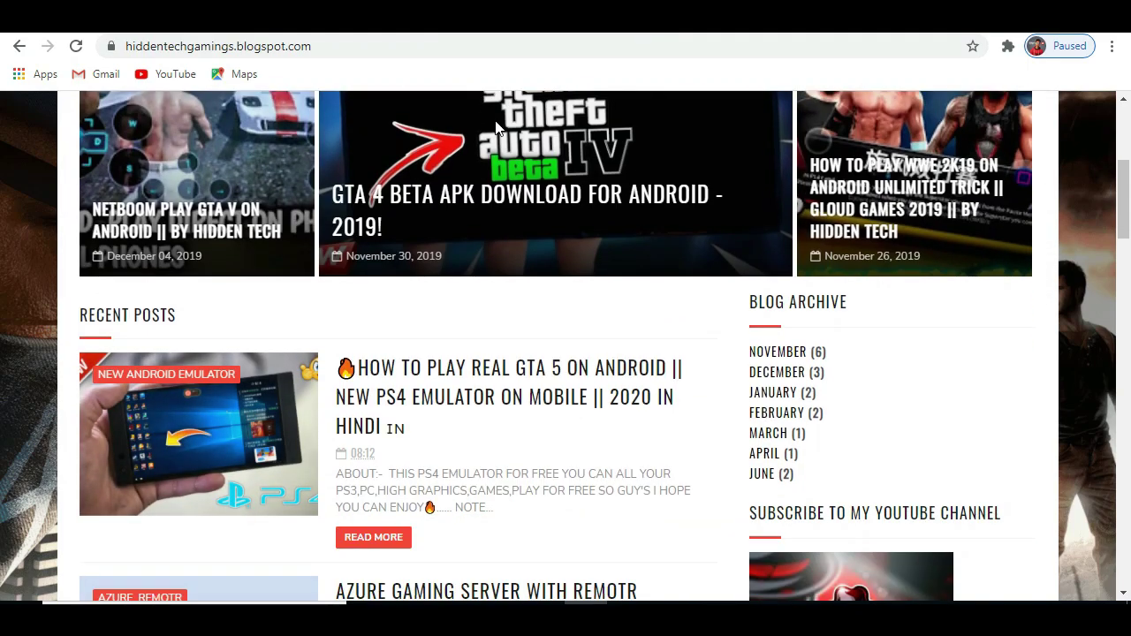
{"action": "scroll", "coordinate": [496, 128], "scroll_direction": "down", "scroll_amount": 10}
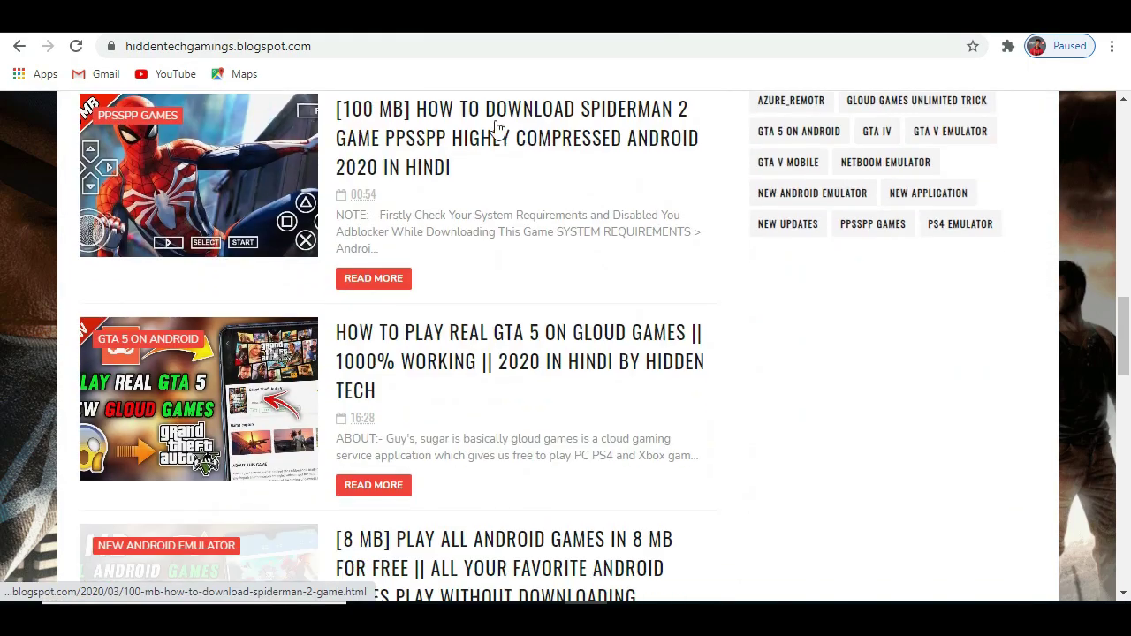
{"action": "scroll", "coordinate": [498, 128], "scroll_direction": "down", "scroll_amount": 15}
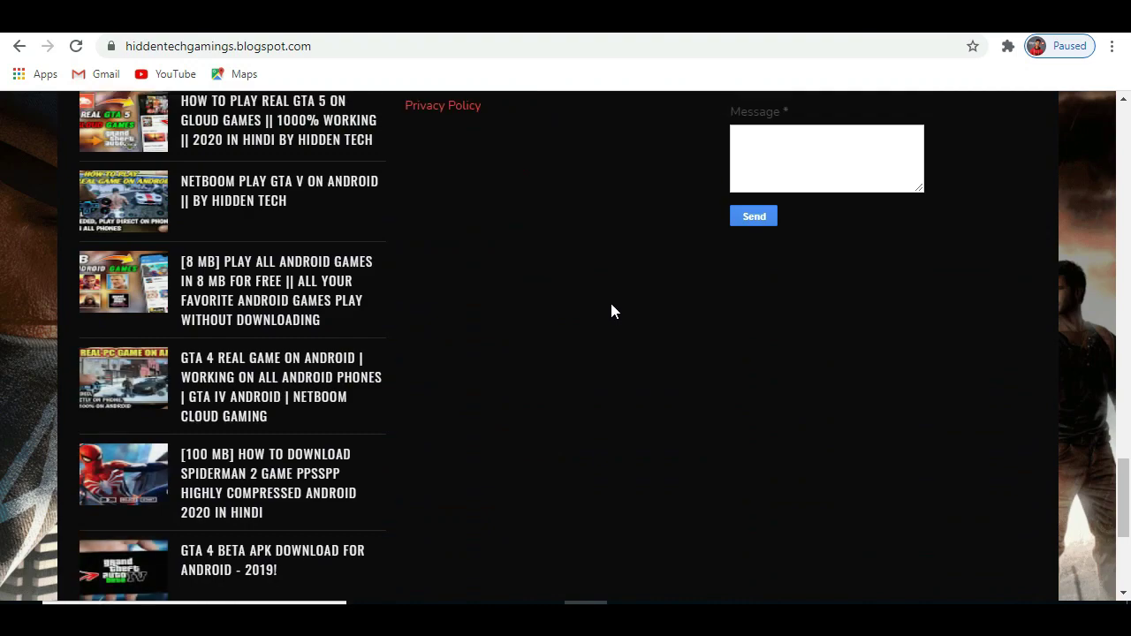
{"action": "scroll", "coordinate": [612, 310], "scroll_direction": "up", "scroll_amount": 4}
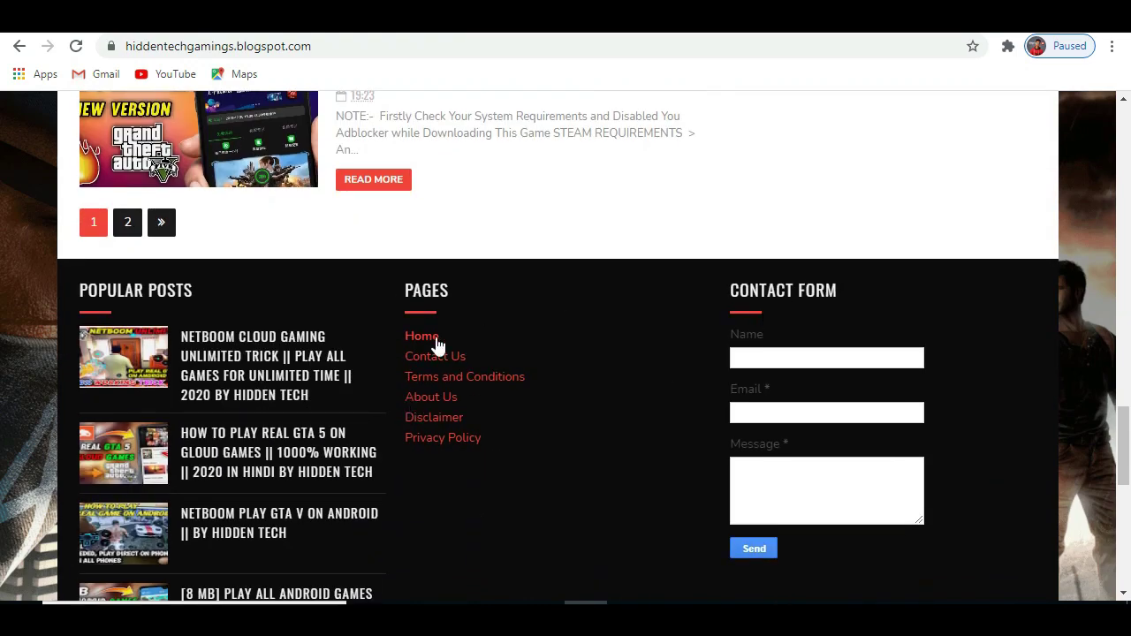
{"action": "scroll", "coordinate": [884, 234], "scroll_direction": "up", "scroll_amount": 4}
{"action": "scroll", "coordinate": [884, 234], "scroll_direction": "up", "scroll_amount": 8}
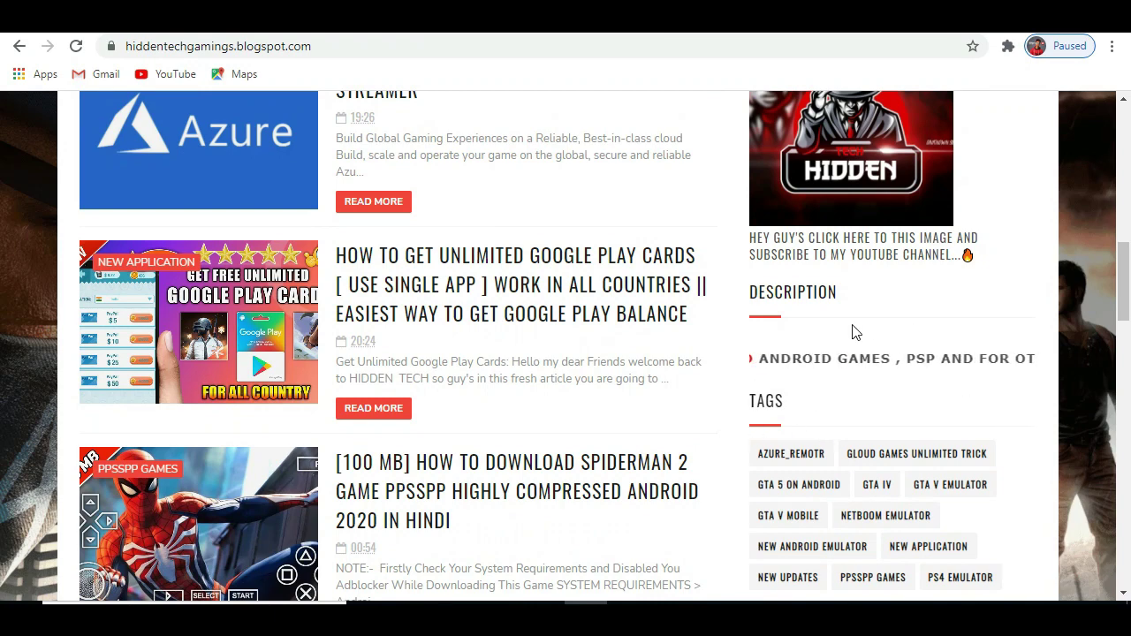
{"action": "scroll", "coordinate": [853, 330], "scroll_direction": "up", "scroll_amount": 2}
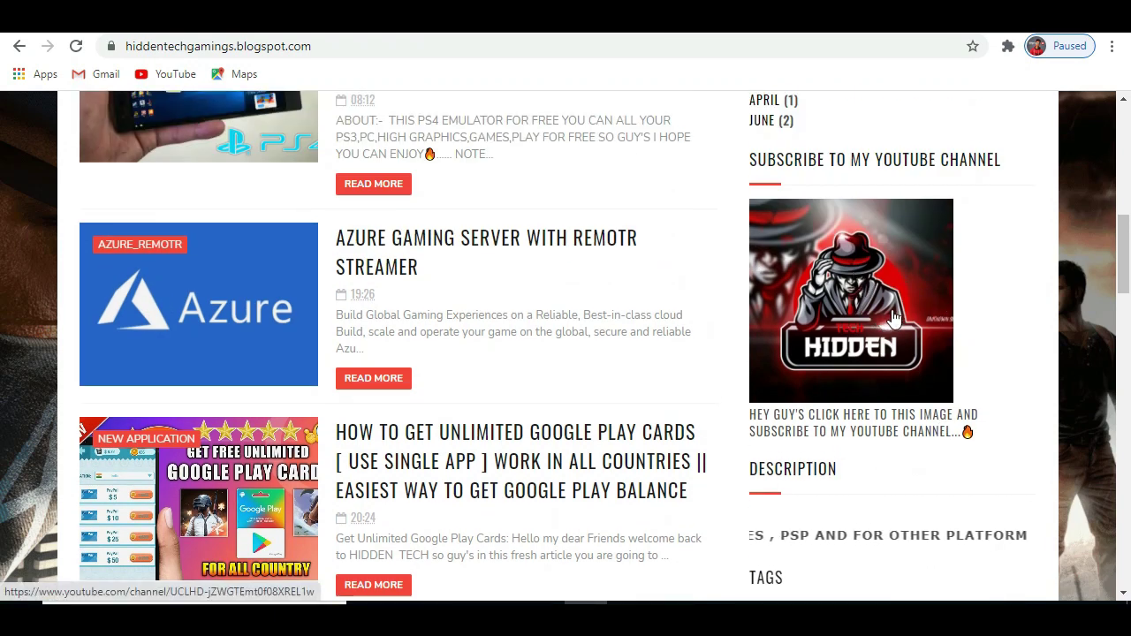
{"action": "scroll", "coordinate": [843, 313], "scroll_direction": "up", "scroll_amount": 7}
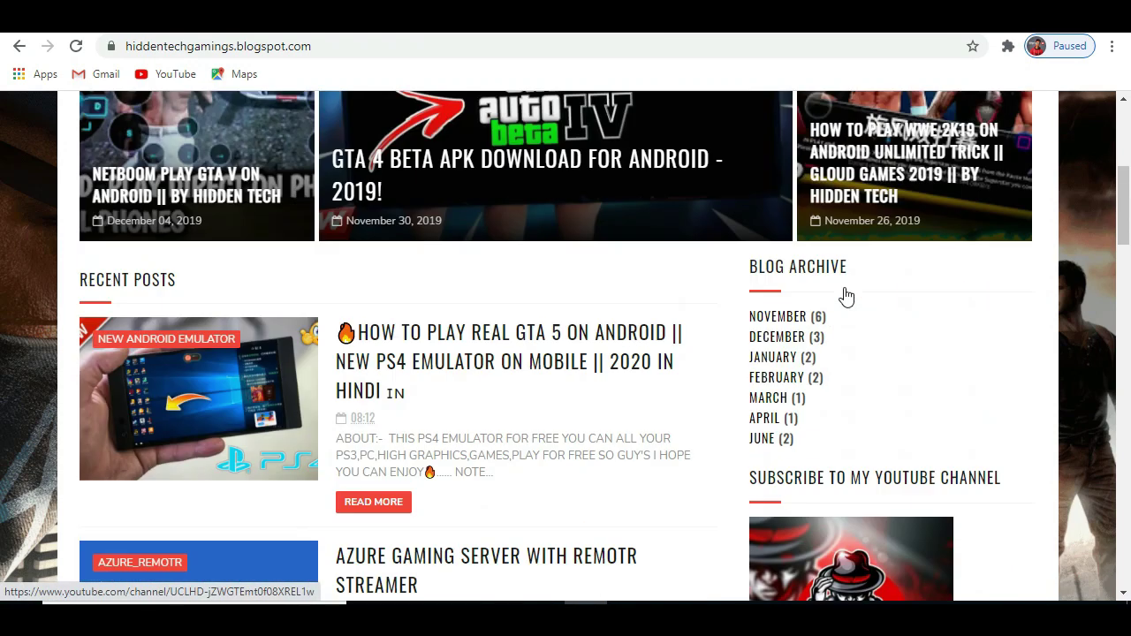
Step: Look over the Hidden Tech blog's header and menu, and compare them with the new blog's home page from header to footer
{"action": "scroll", "coordinate": [231, 240], "scroll_direction": "up", "scroll_amount": 1}
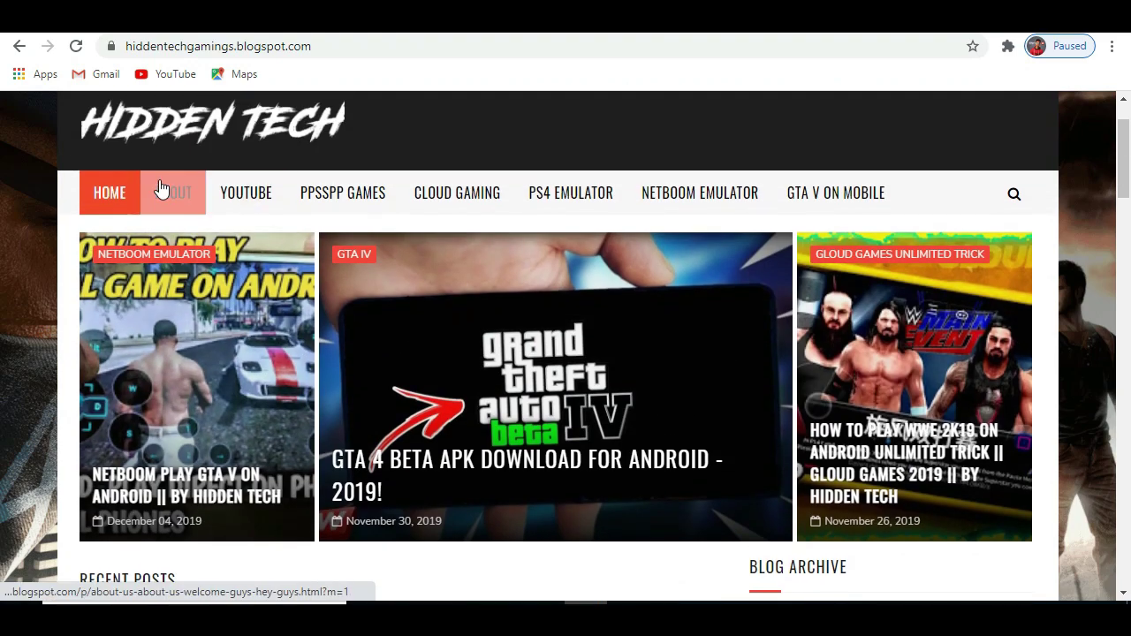
{"action": "scroll", "coordinate": [324, 323], "scroll_direction": "up", "scroll_amount": 1}
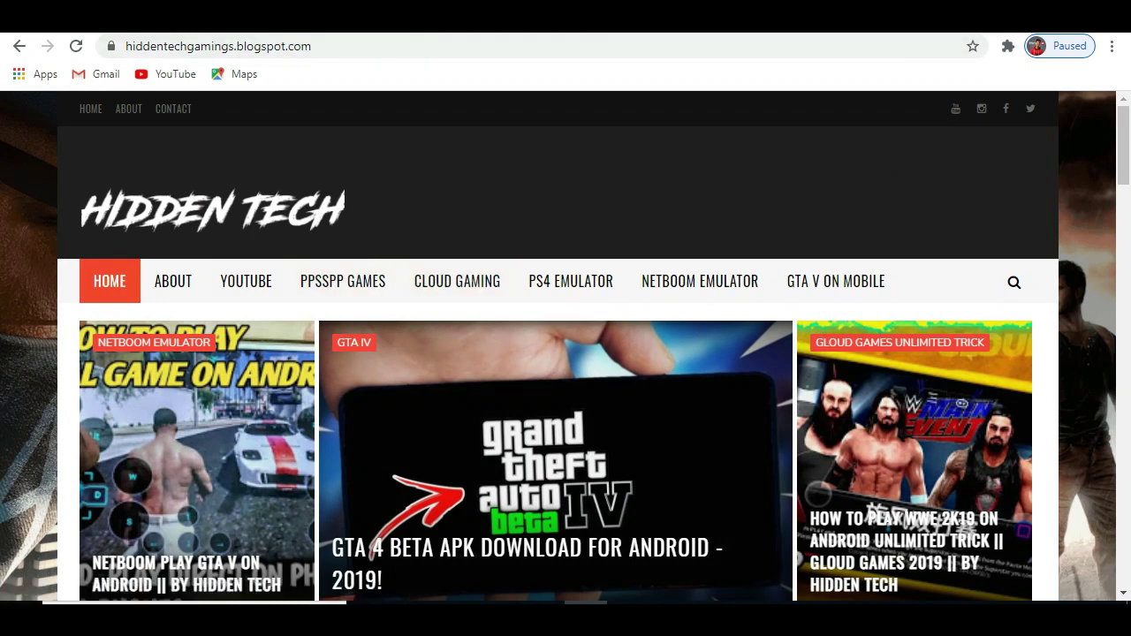
{"action": "left_click", "coordinate": [634, 26]}
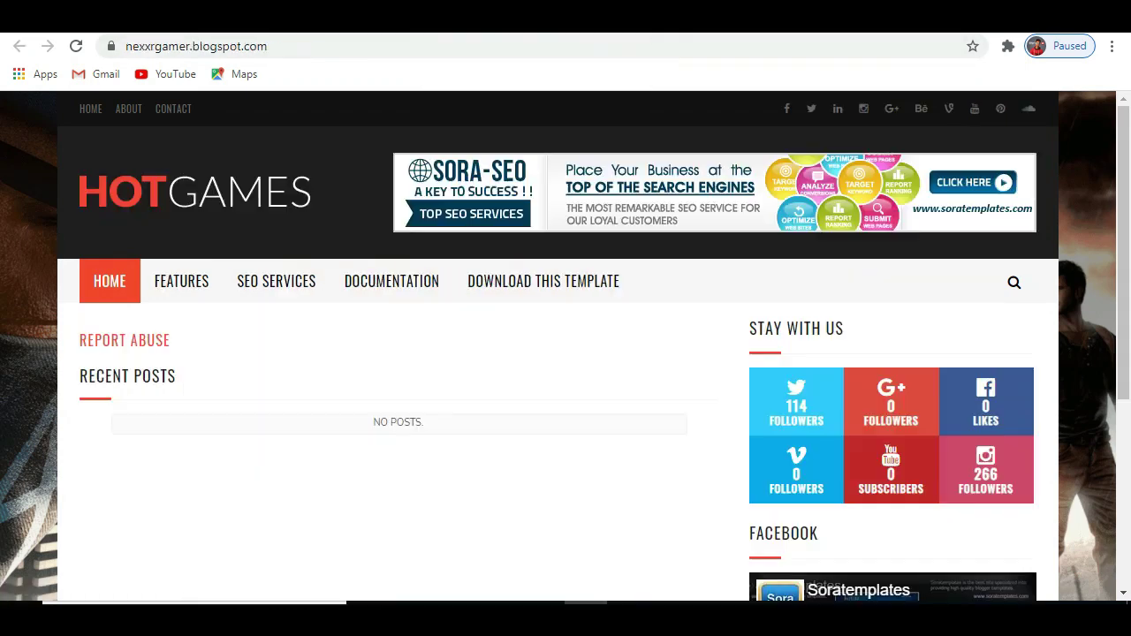
{"action": "scroll", "coordinate": [571, 262], "scroll_direction": "down", "scroll_amount": 4}
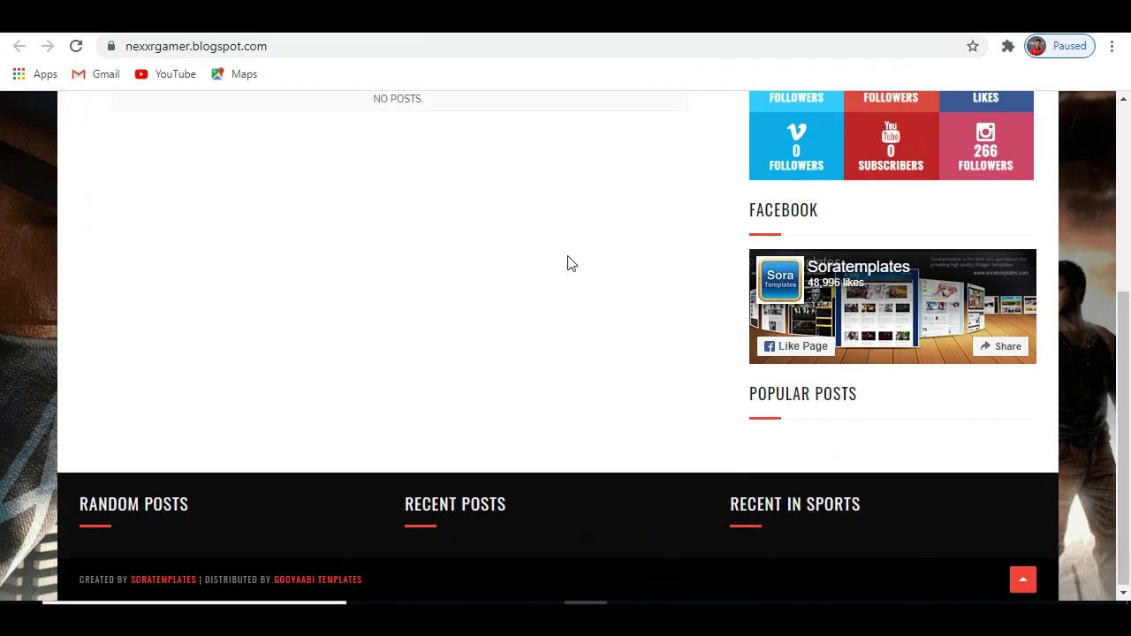
{"action": "scroll", "coordinate": [571, 263], "scroll_direction": "up", "scroll_amount": 4}
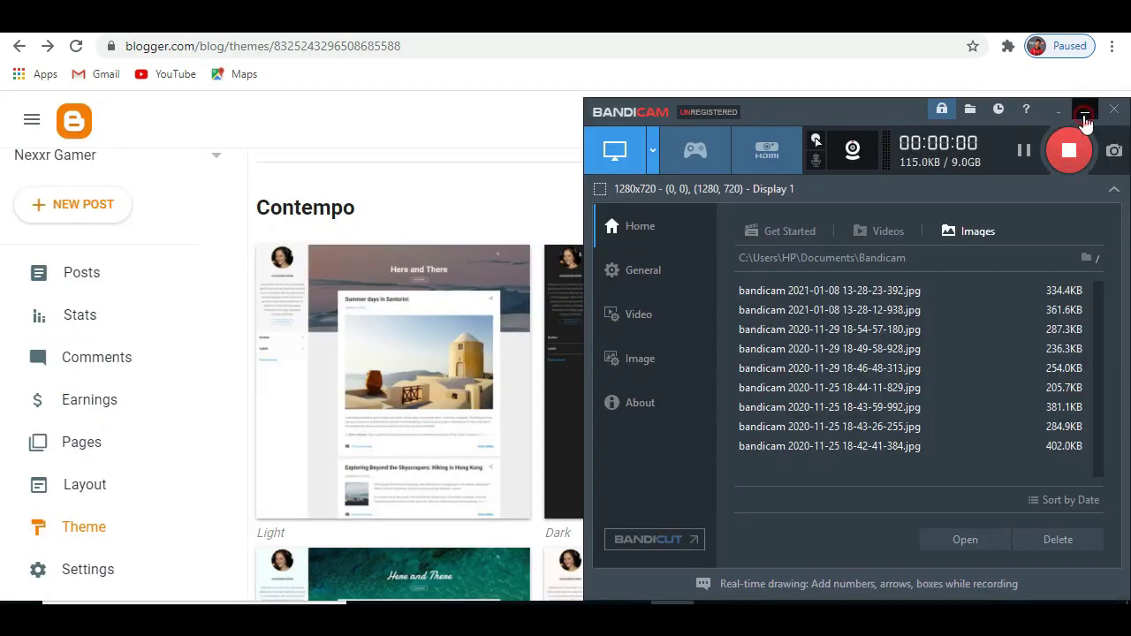
{"action": "left_click", "coordinate": [1083, 108]}
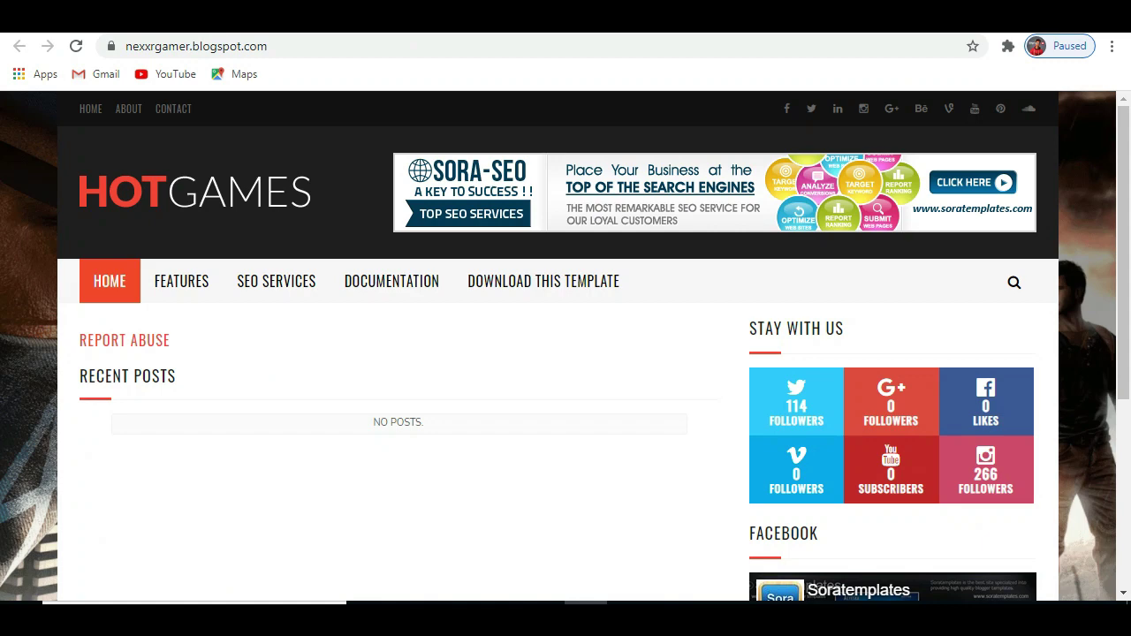
Step: Return to the new blog's Blogger dashboard and look through its posts, stats, comments, earnings and pages sections
{"action": "left_click", "coordinate": [60, 31]}
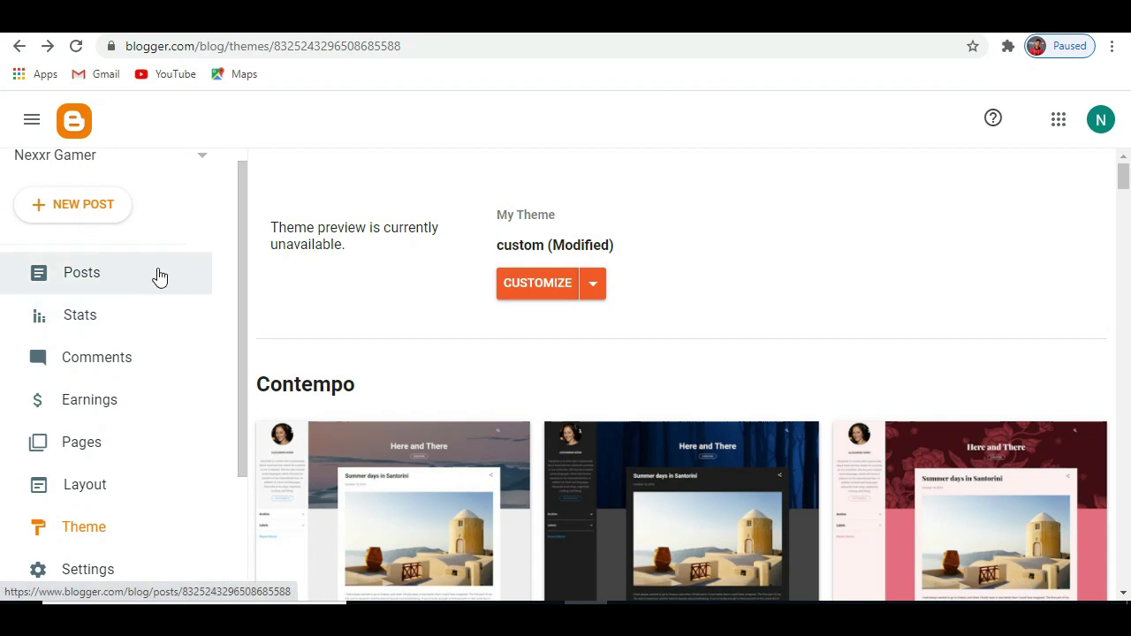
{"action": "scroll", "coordinate": [158, 275], "scroll_direction": "up", "scroll_amount": 1}
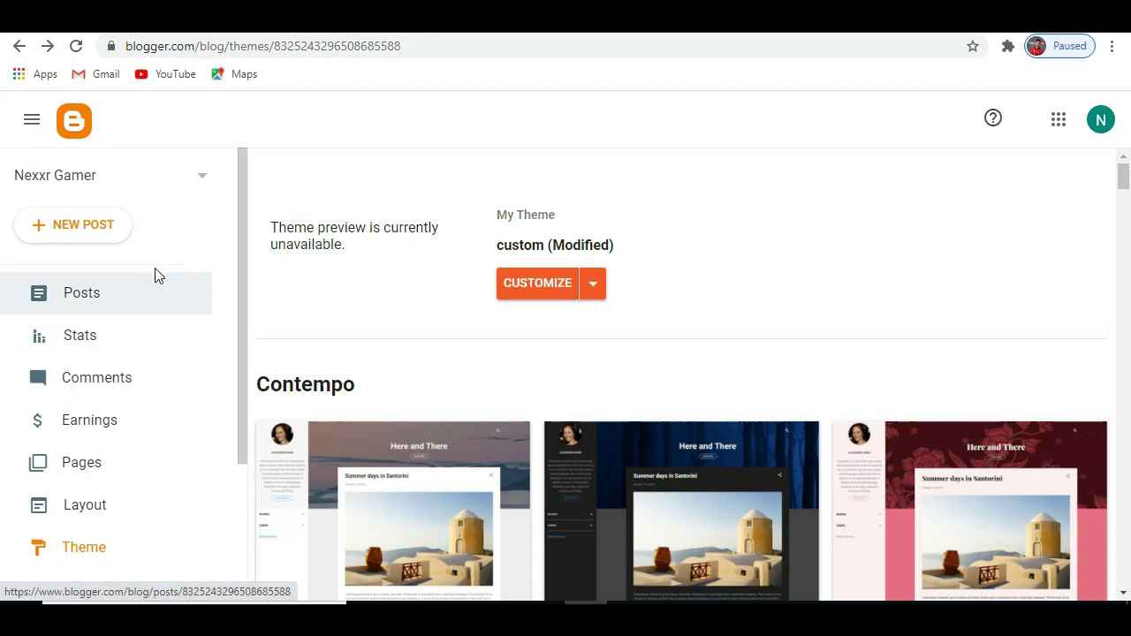
{"action": "left_click", "coordinate": [106, 295]}
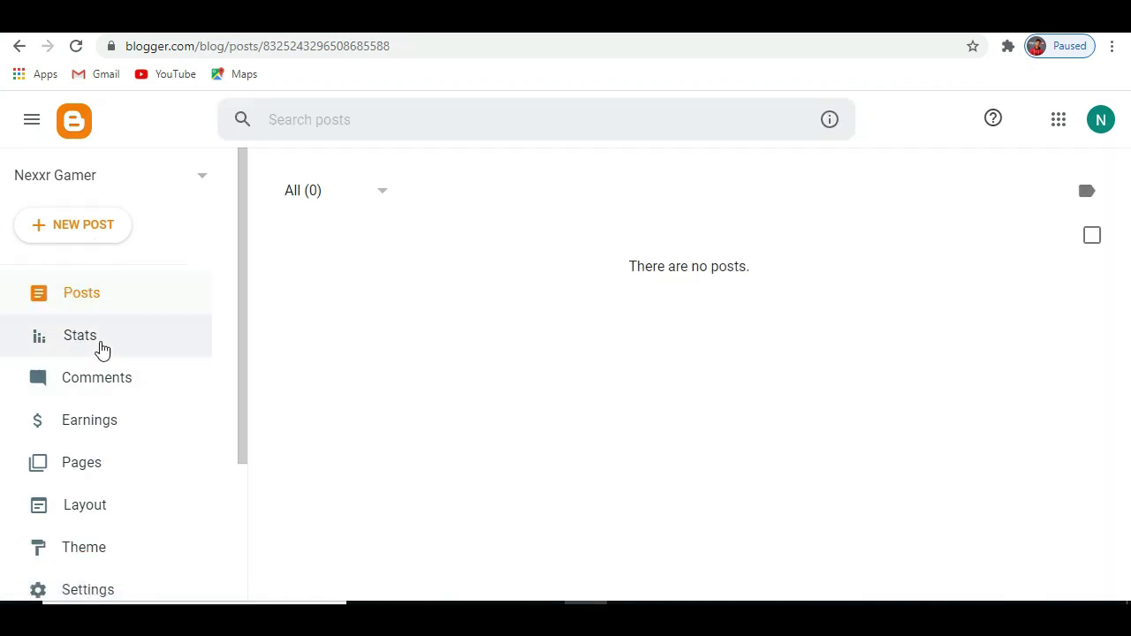
{"action": "left_click", "coordinate": [102, 349]}
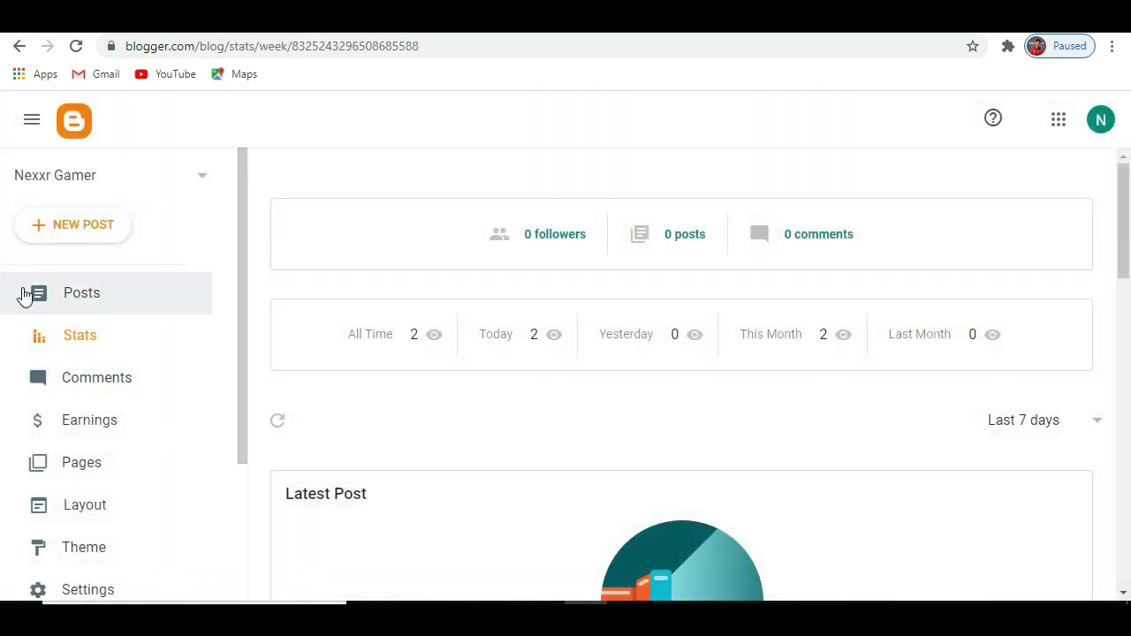
{"action": "left_click", "coordinate": [135, 385]}
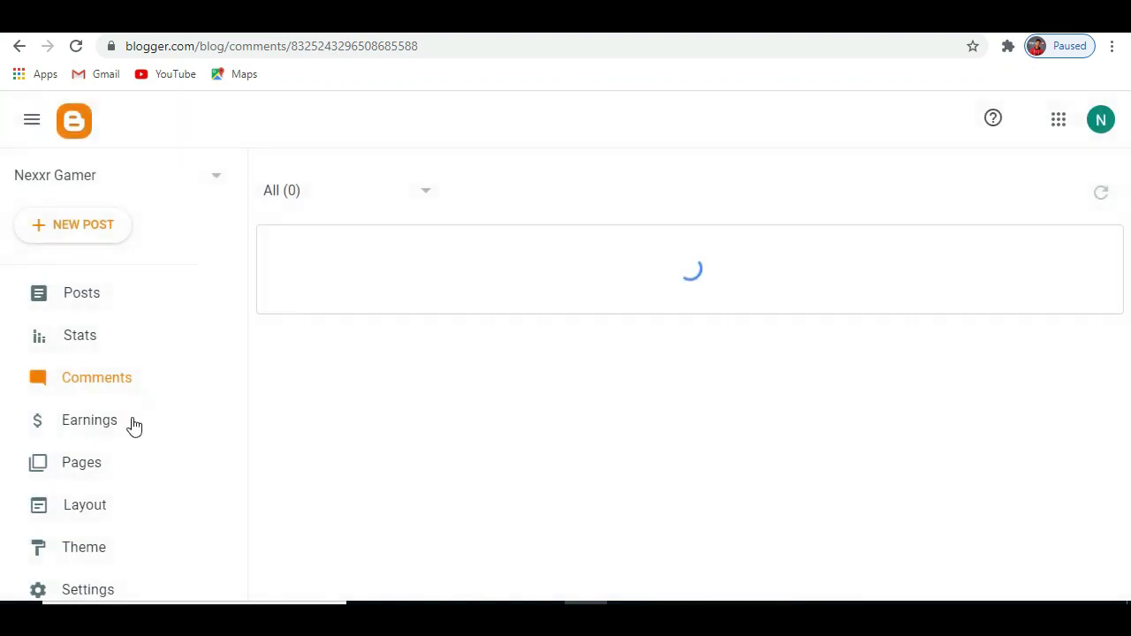
{"action": "left_click", "coordinate": [132, 423]}
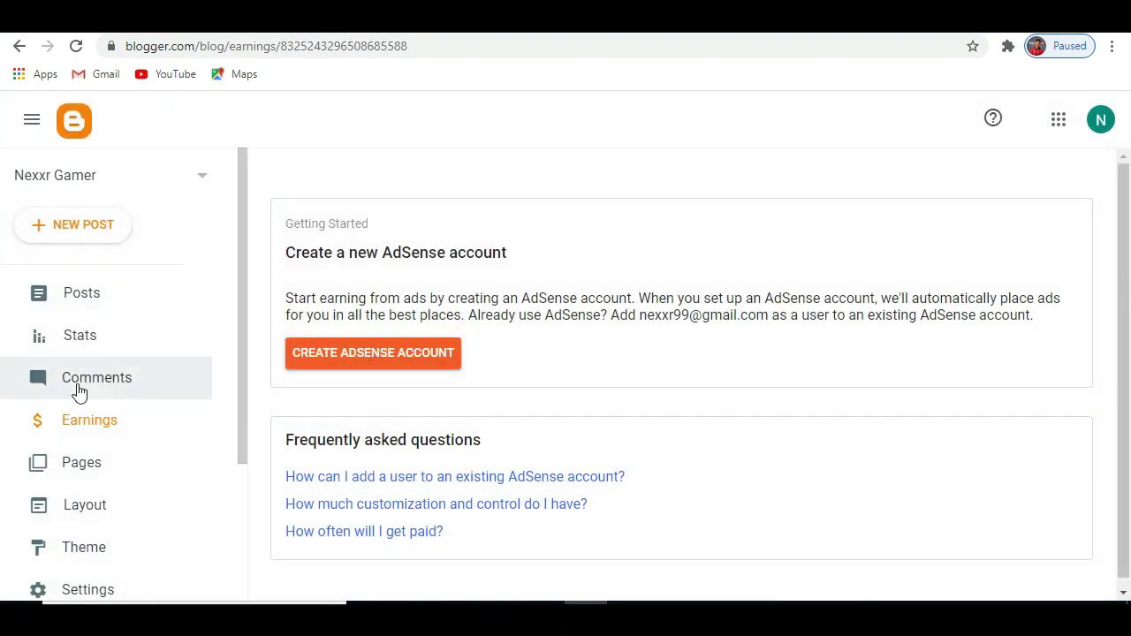
{"action": "scroll", "coordinate": [76, 391], "scroll_direction": "down", "scroll_amount": 1}
{"action": "left_click", "coordinate": [46, 380]}
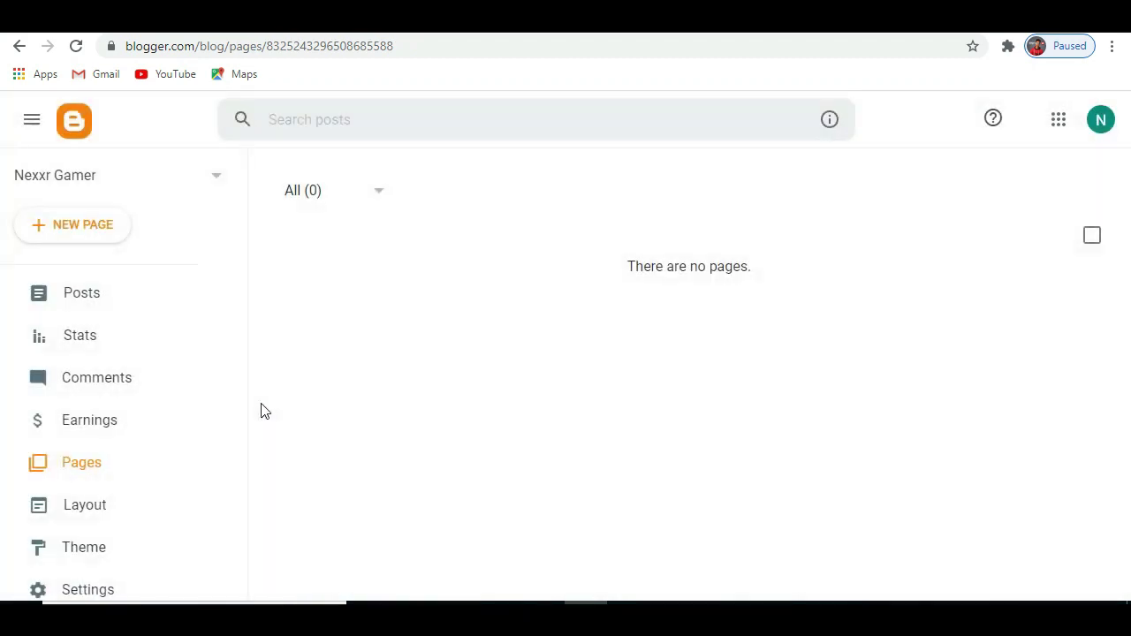
Step: Examine the blog's layout, including the theme options, menu, ads and sidebar gadgets
{"action": "left_click", "coordinate": [139, 508]}
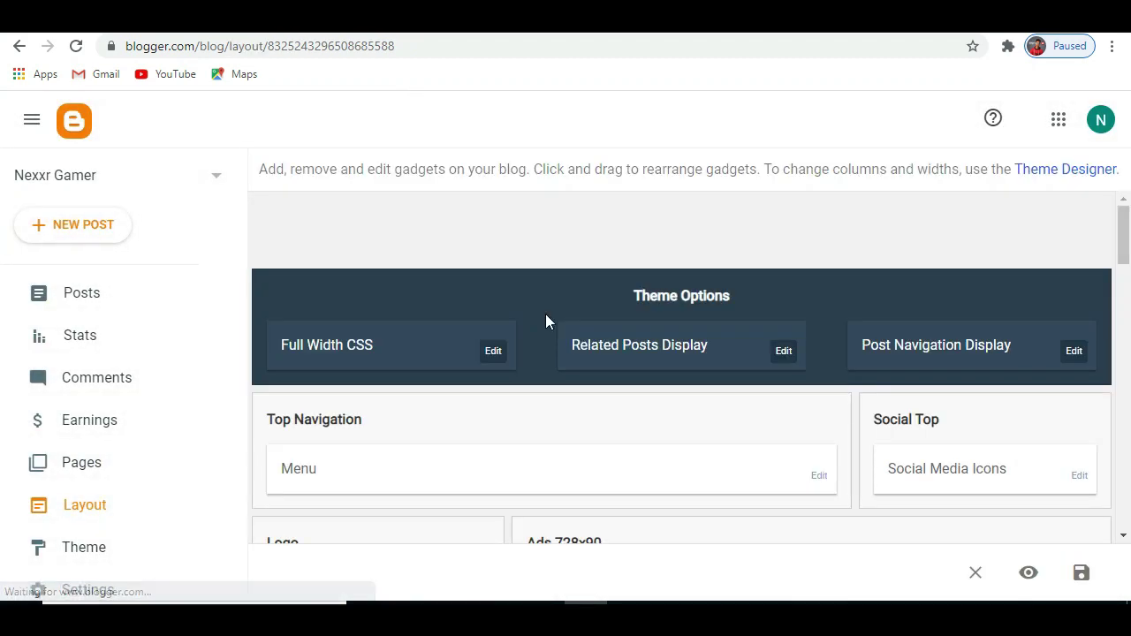
{"action": "scroll", "coordinate": [579, 343], "scroll_direction": "down", "scroll_amount": 10}
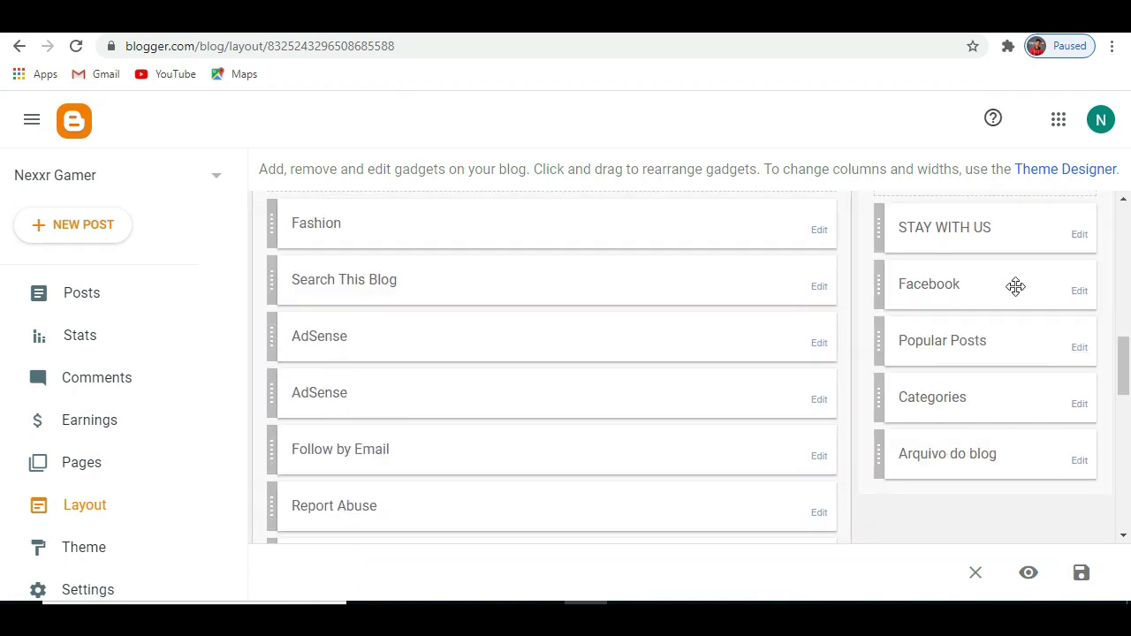
{"action": "scroll", "coordinate": [423, 281], "scroll_direction": "up", "scroll_amount": 8}
{"action": "scroll", "coordinate": [423, 281], "scroll_direction": "up", "scroll_amount": 2}
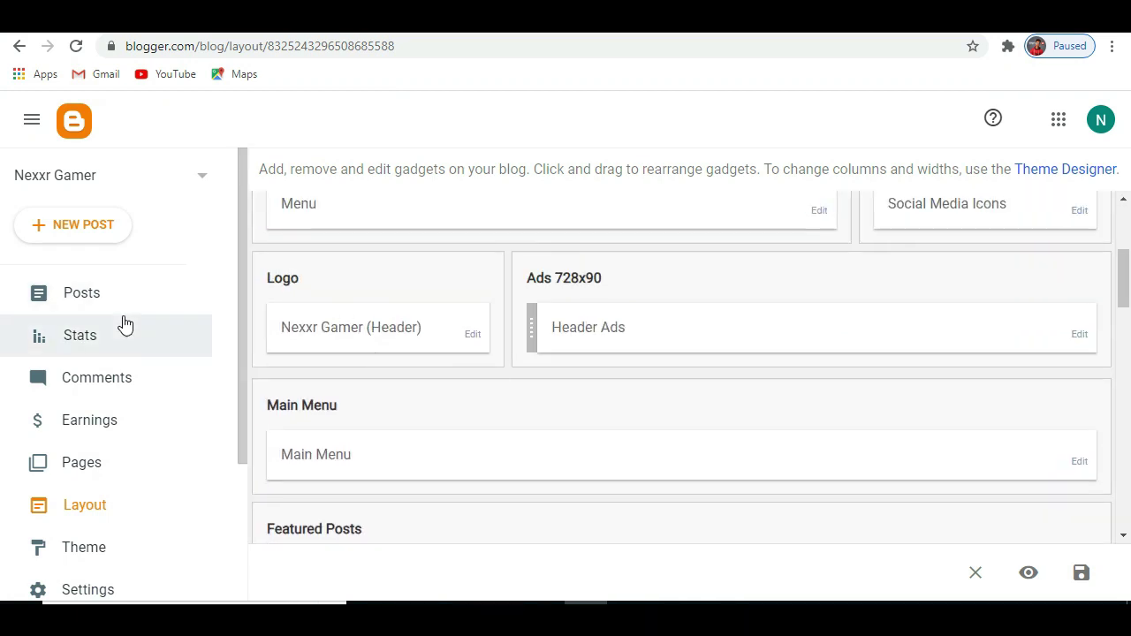
Step: Create a new blog post and title it "How To Download"
{"action": "left_click", "coordinate": [114, 298]}
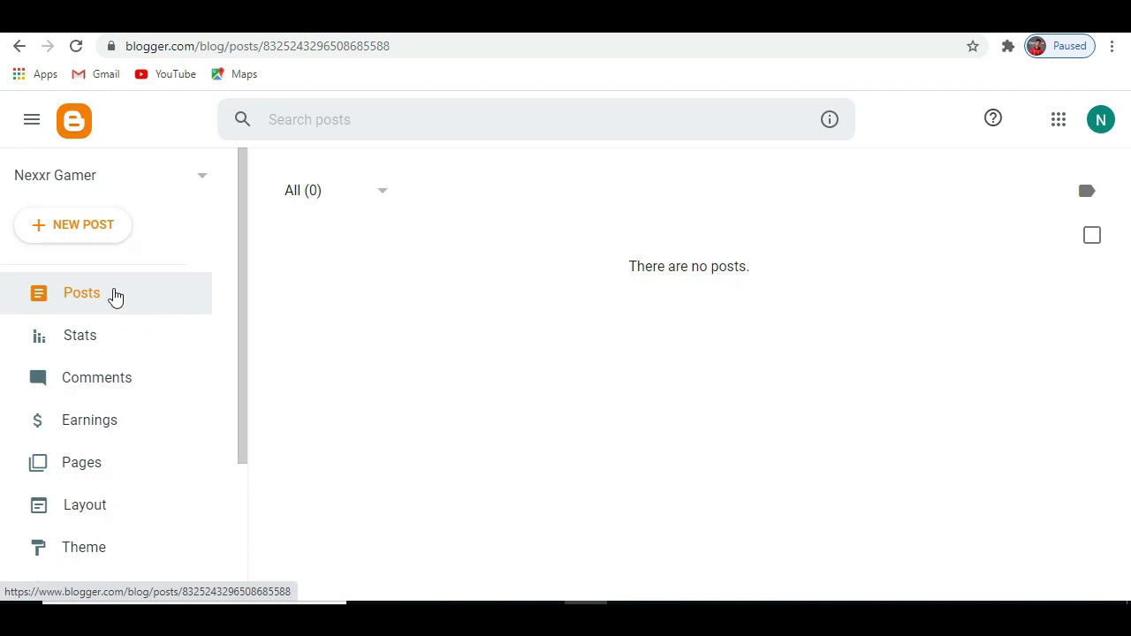
{"action": "left_click", "coordinate": [98, 231]}
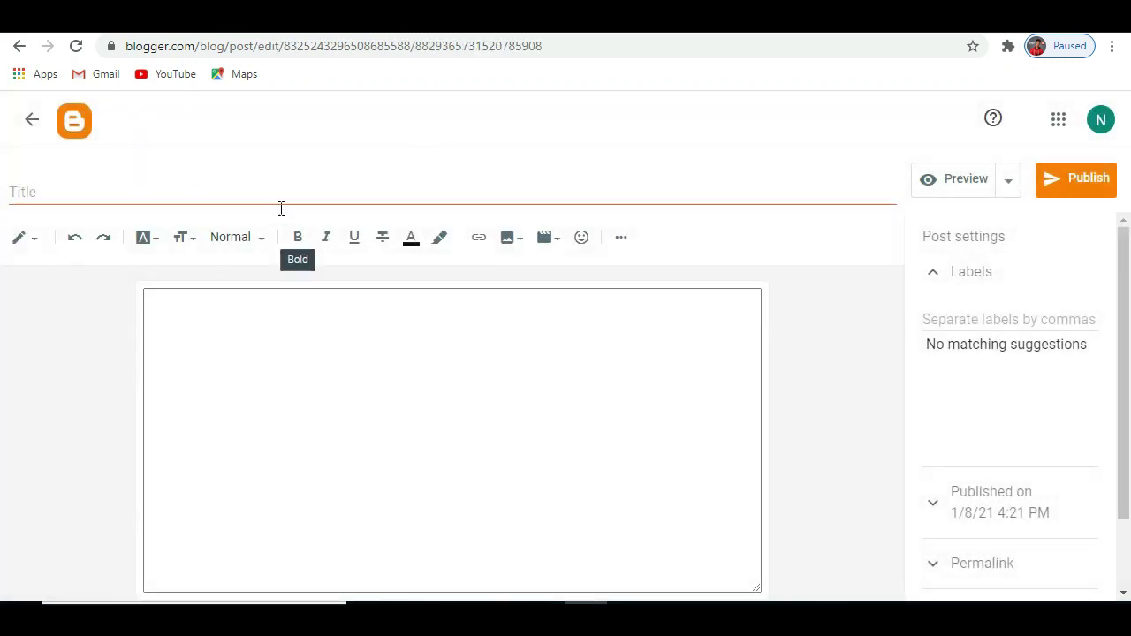
{"action": "left_click", "coordinate": [274, 195]}
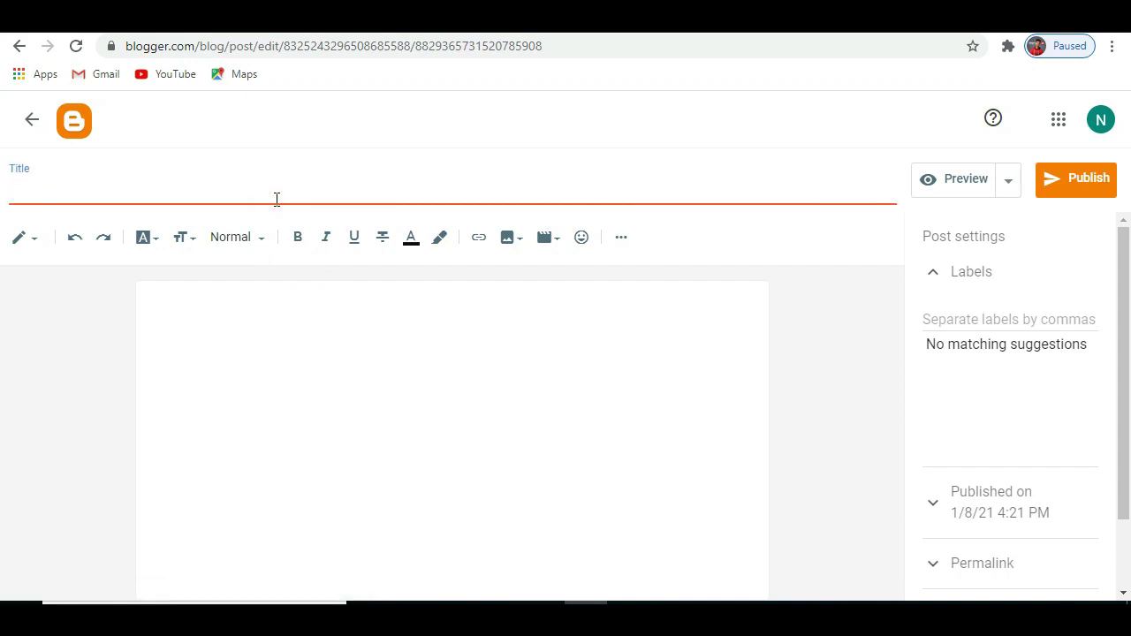
{"action": "type", "text": "How To Download"}
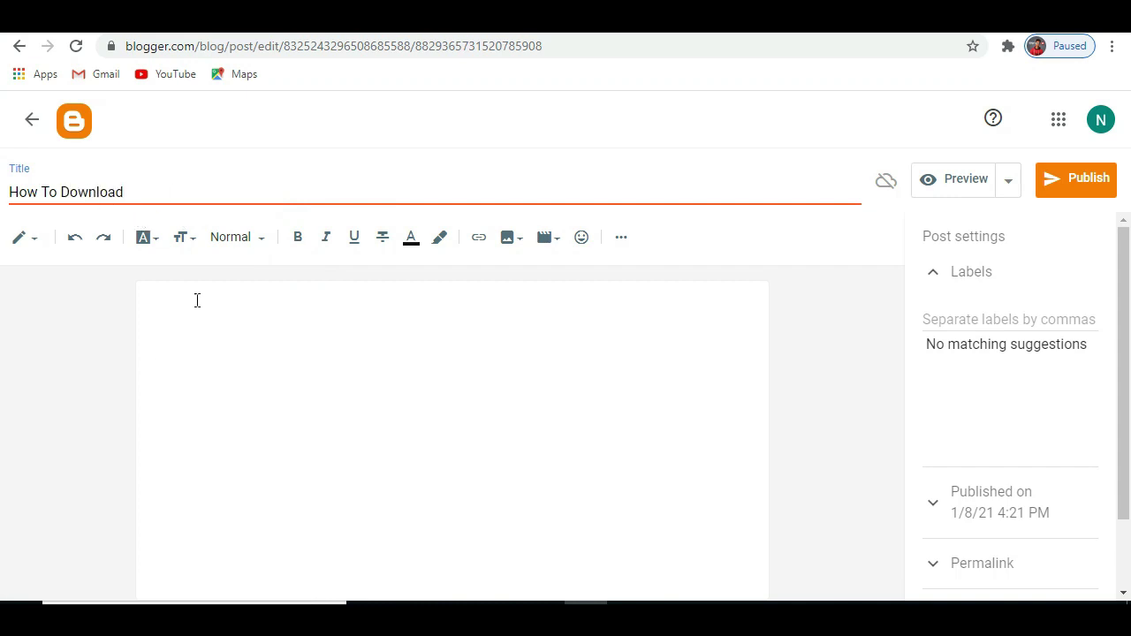
{"action": "left_click", "coordinate": [198, 330]}
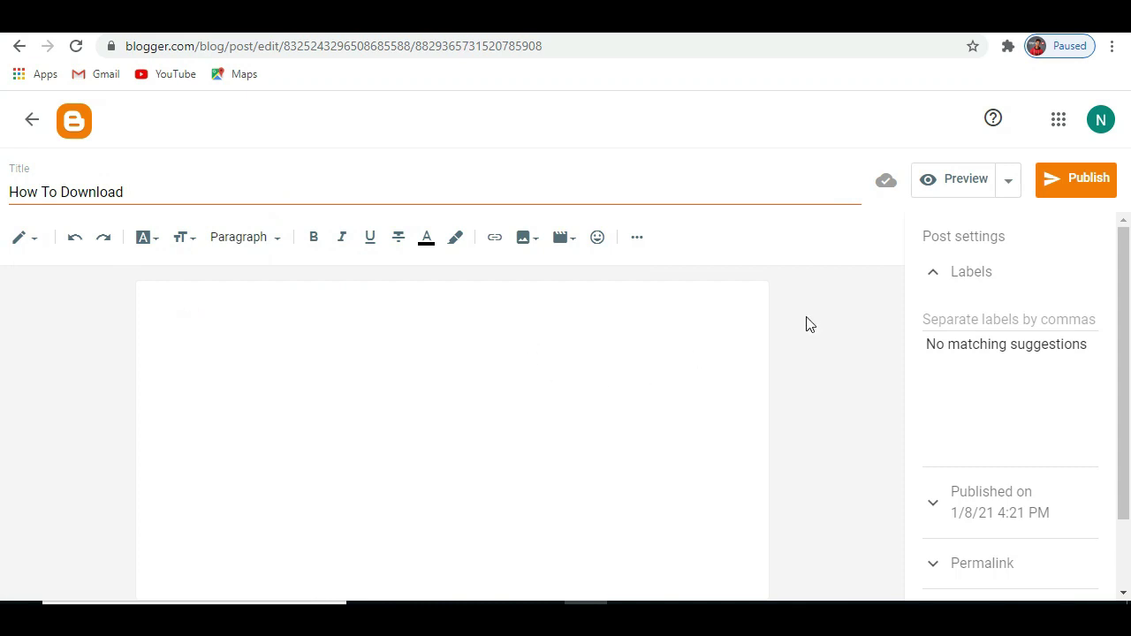
{"action": "mouse_move", "coordinate": [1127, 330]}
{"action": "left_mouse_down"}
{"action": "mouse_move", "coordinate": [1129, 389]}
{"action": "mouse_move", "coordinate": [1129, 328]}
{"action": "left_mouse_up"}
{"action": "left_click_drag", "start_coordinate": [139, 194], "coordinate": [2, 203]}
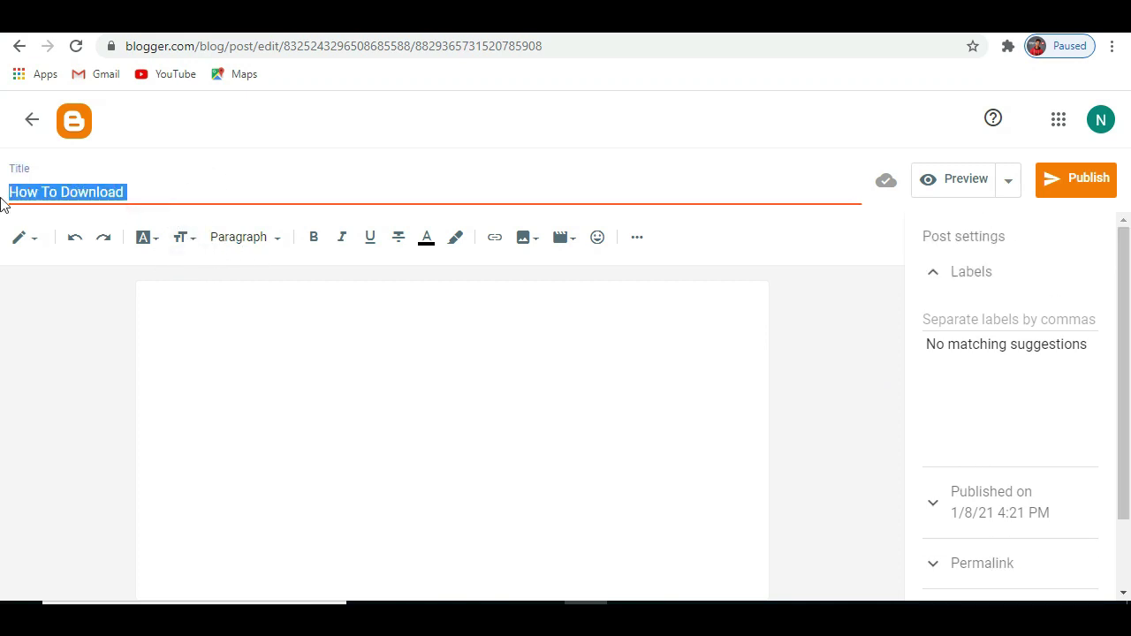
{"action": "left_click", "coordinate": [213, 317]}
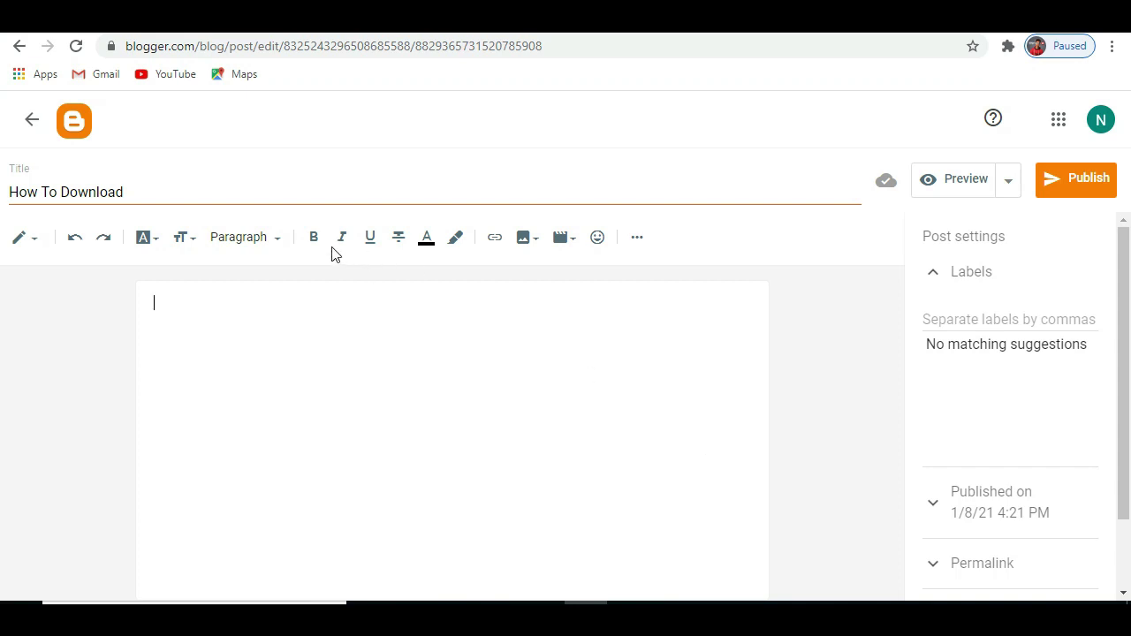
Step: Copy the post title "How To Download" and paste it into the post body
{"action": "left_click_drag", "start_coordinate": [132, 192], "coordinate": [2, 190]}
{"action": "right_click", "coordinate": [51, 194]}
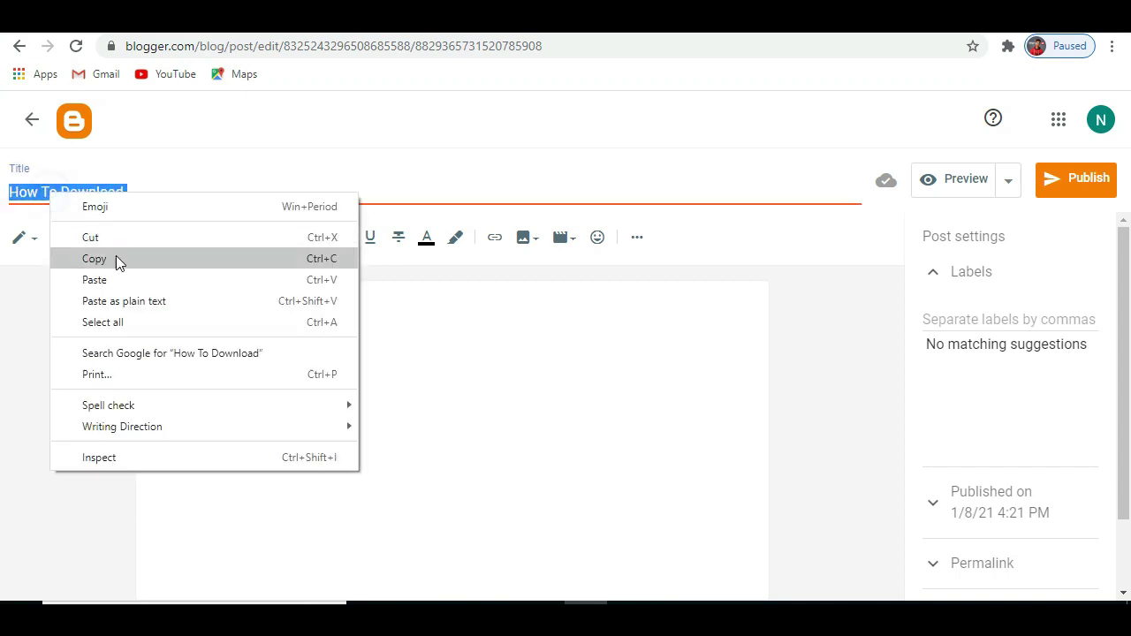
{"action": "left_click", "coordinate": [117, 259]}
{"action": "right_click", "coordinate": [235, 307]}
{"action": "left_click", "coordinate": [295, 445]}
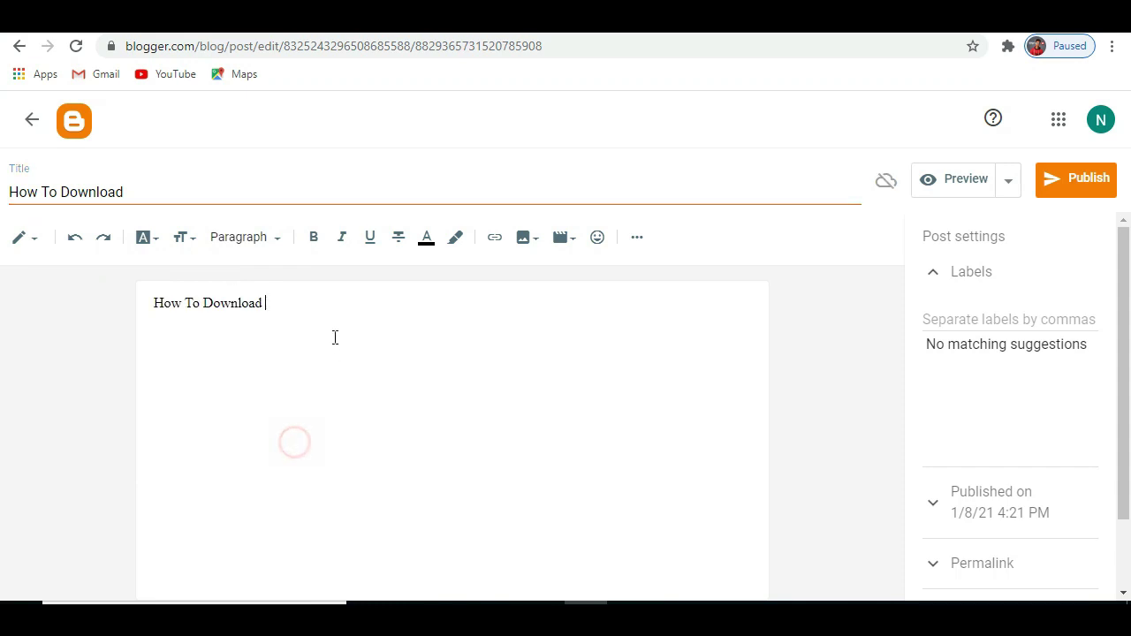
Step: Format the "How To Download" line in the post body as bold, Medium size and in a sans-serif font
{"action": "left_click_drag", "start_coordinate": [270, 311], "coordinate": [148, 301]}
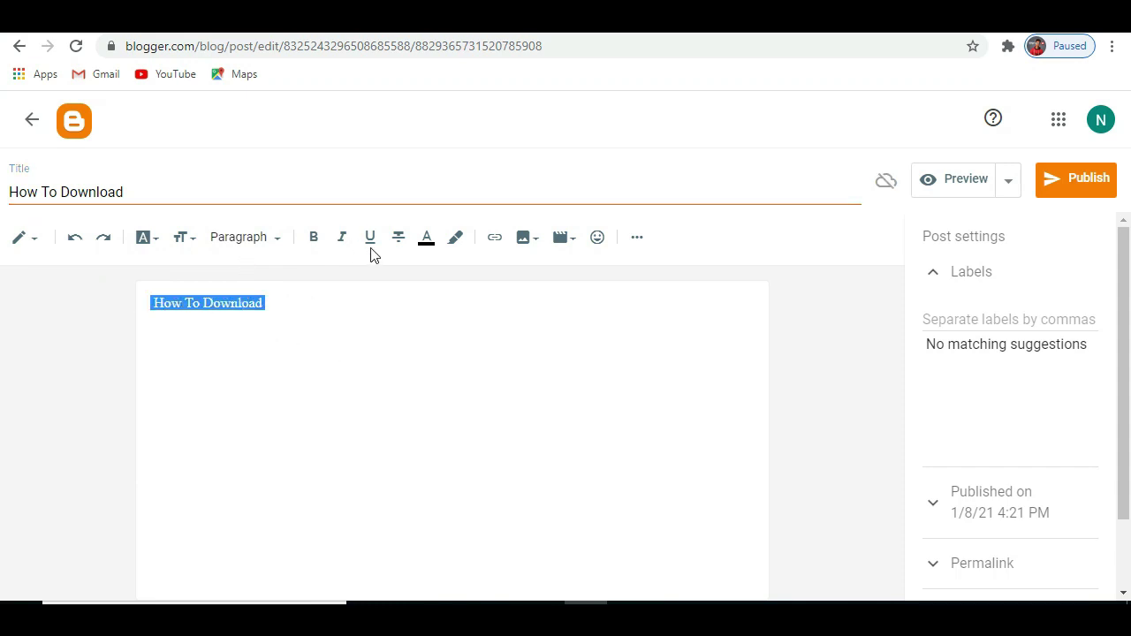
{"action": "left_click", "coordinate": [314, 237]}
{"action": "left_click", "coordinate": [183, 239]}
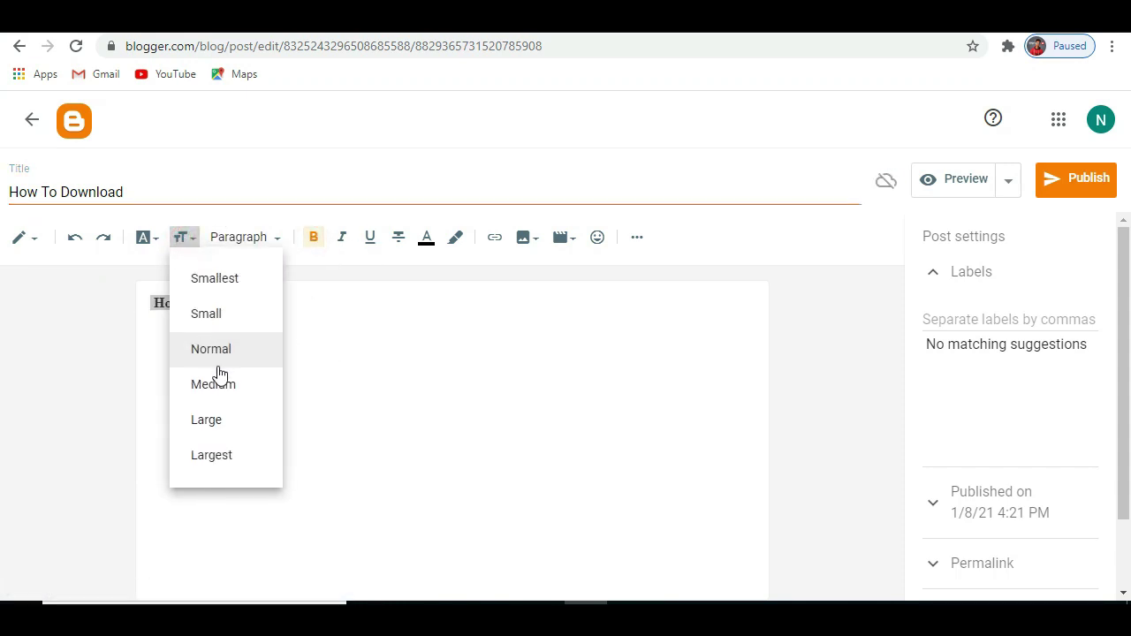
{"action": "left_click", "coordinate": [221, 374]}
{"action": "left_click", "coordinate": [144, 239]}
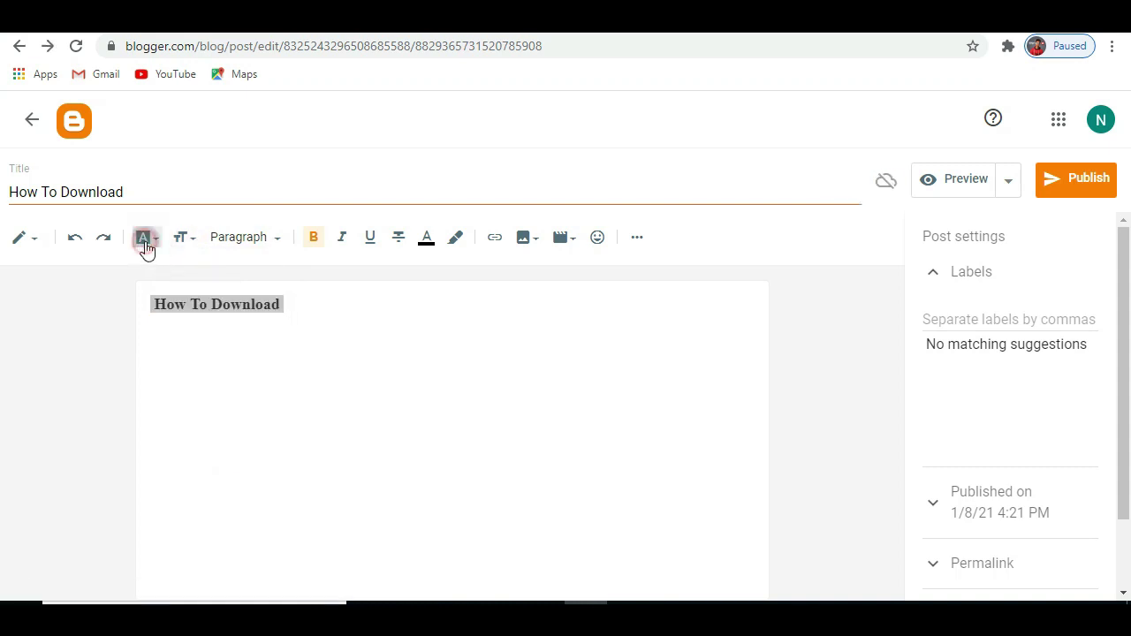
{"action": "left_click", "coordinate": [199, 458]}
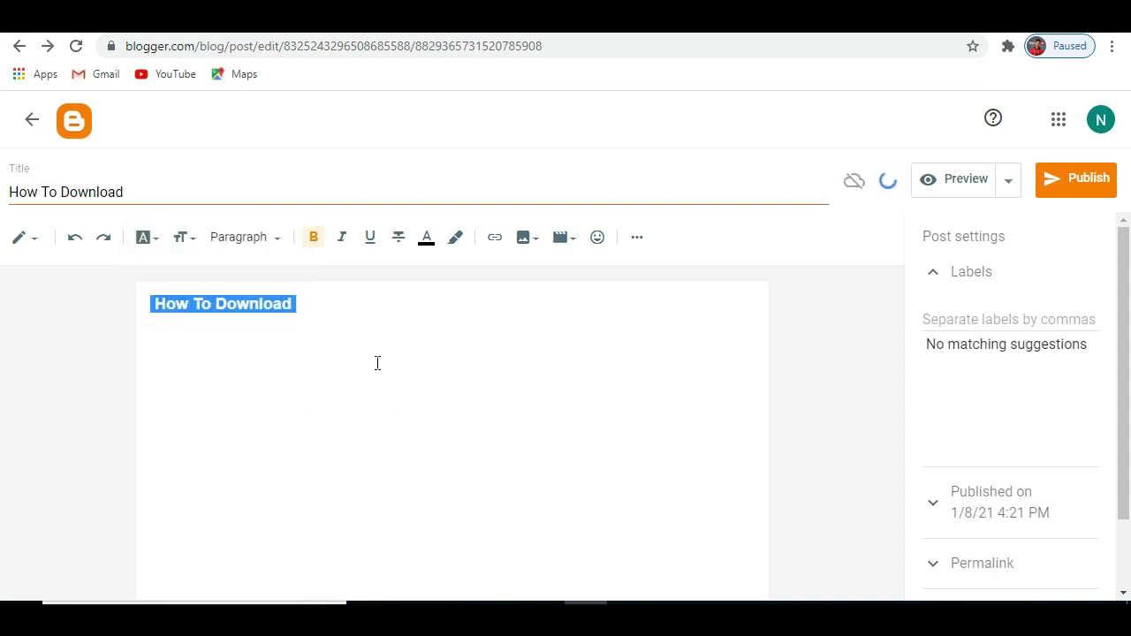
Step: Change the text color of the "How To Download" line in the post body to red
{"action": "left_click", "coordinate": [314, 307]}
{"action": "left_click_drag", "start_coordinate": [394, 321], "coordinate": [152, 303]}
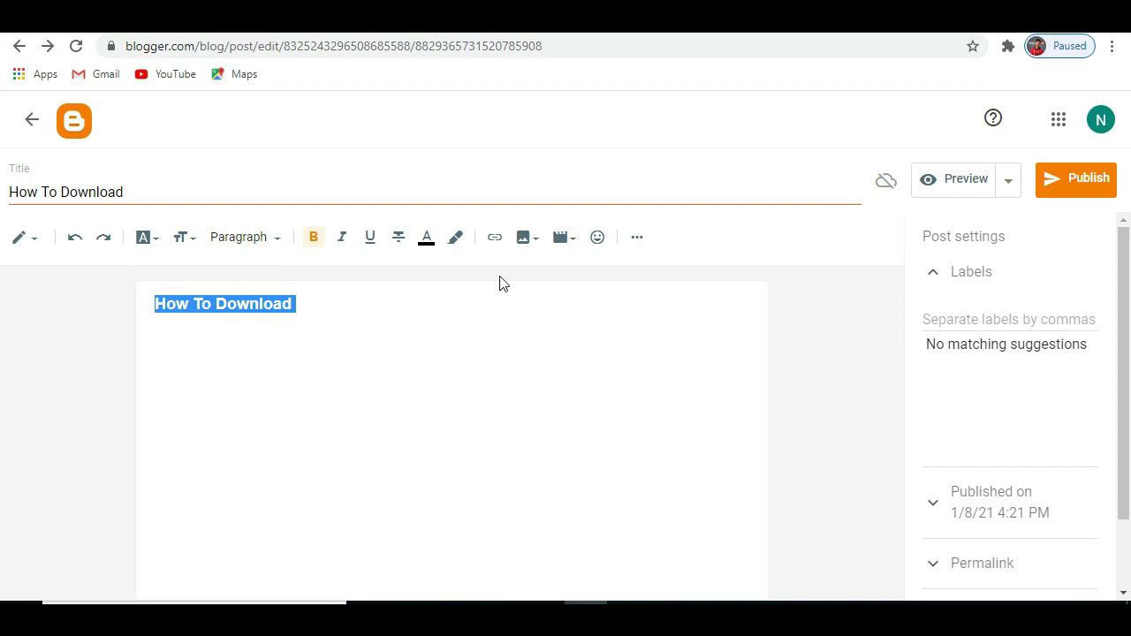
{"action": "left_click", "coordinate": [423, 249]}
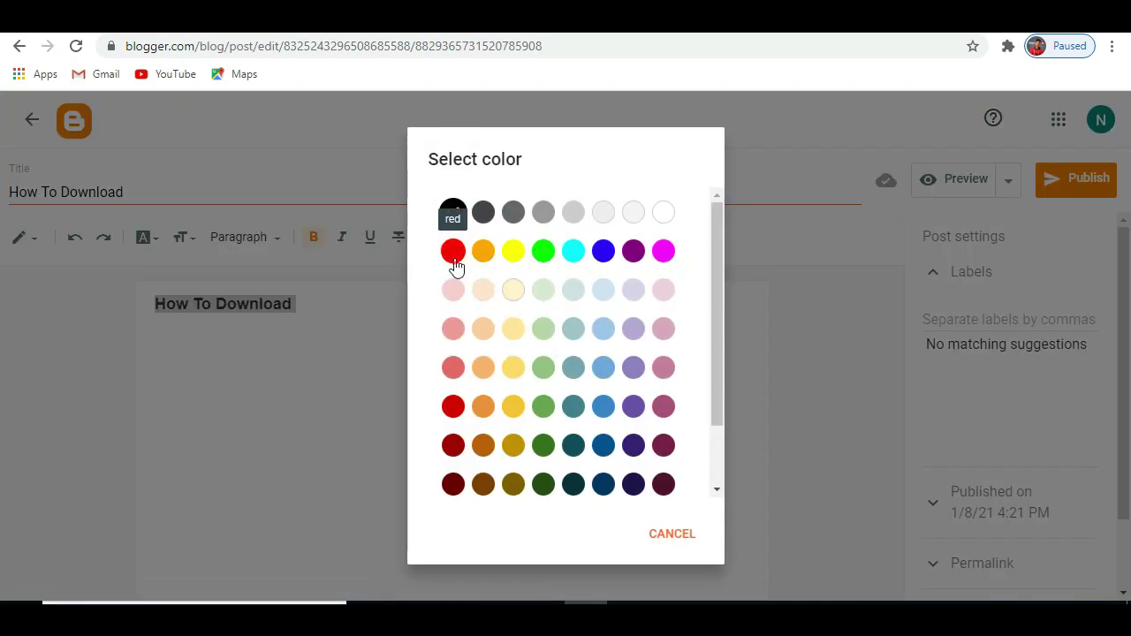
{"action": "left_click", "coordinate": [454, 251]}
{"action": "left_click", "coordinate": [308, 350]}
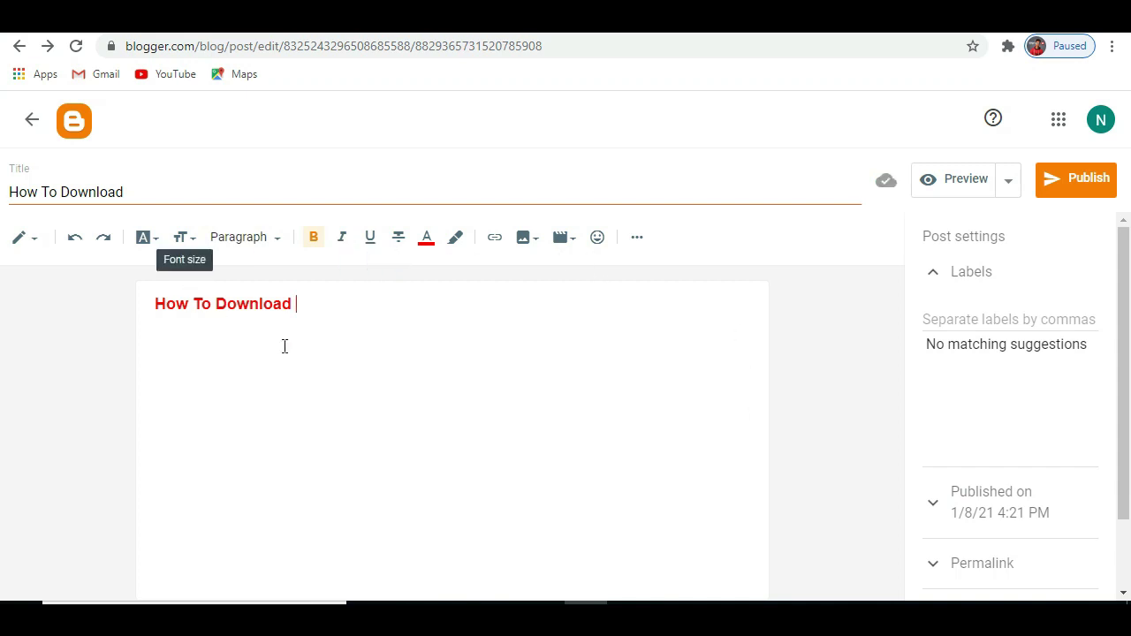
Step: Enter "Downloading Games" as the post's label and select the label text
{"action": "left_click", "coordinate": [1003, 320]}
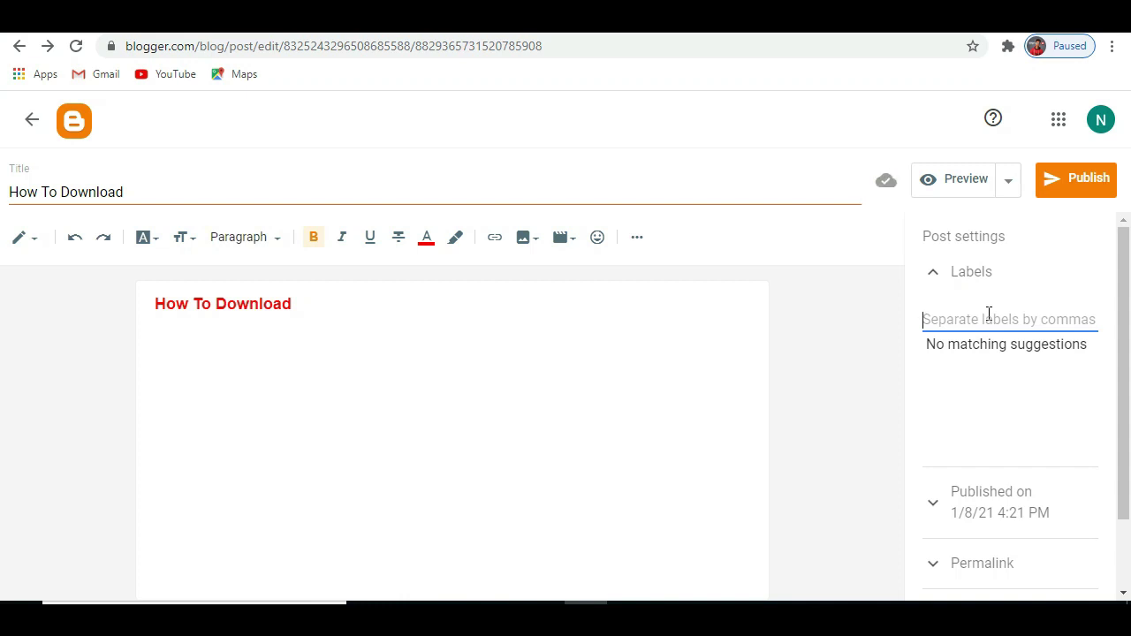
{"action": "type", "text": "Downloading Games"}
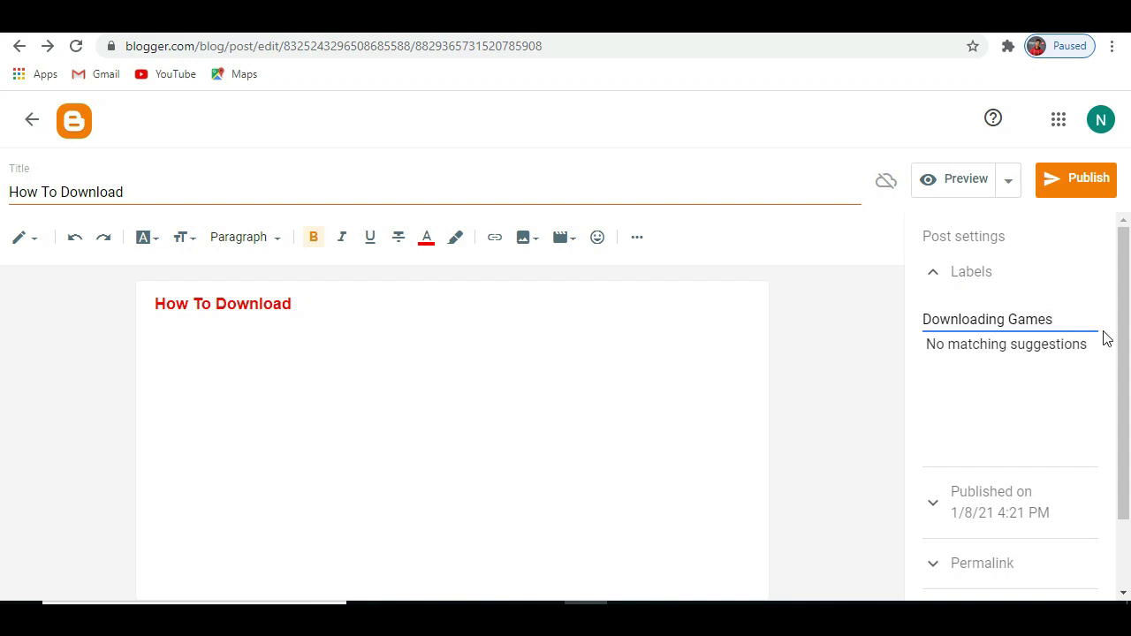
{"action": "double_click", "coordinate": [1078, 324]}
{"action": "left_click_drag", "start_coordinate": [1078, 324], "coordinate": [914, 312]}
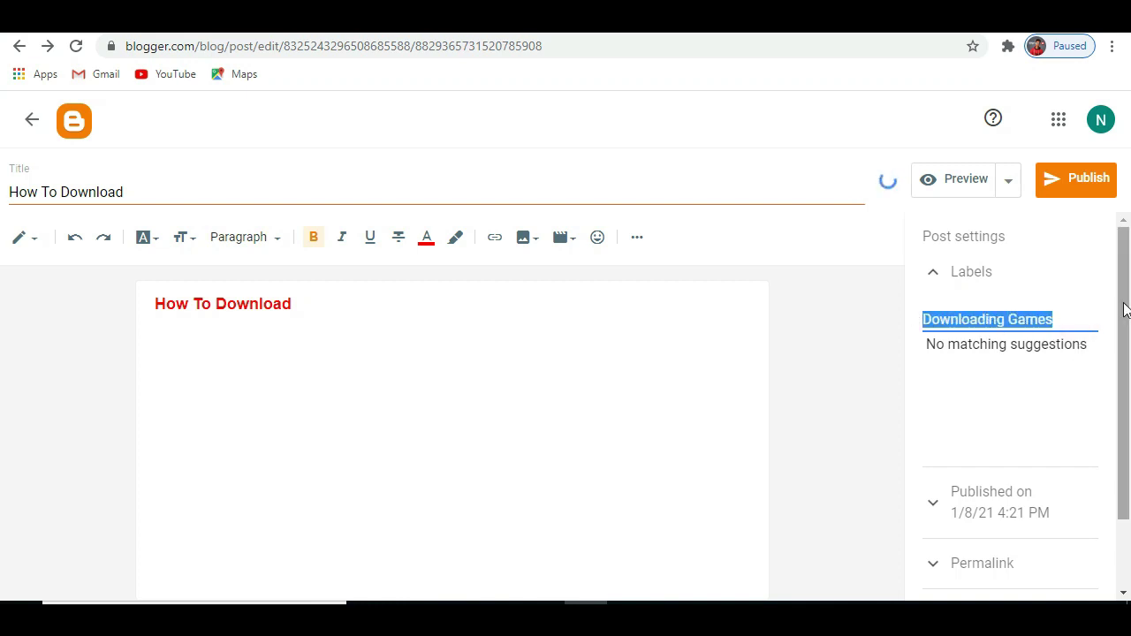
Step: Expand the post's Permalink settings and choose the Custom Permalink option
{"action": "scroll", "coordinate": [1016, 304], "scroll_direction": "down", "scroll_amount": 2}
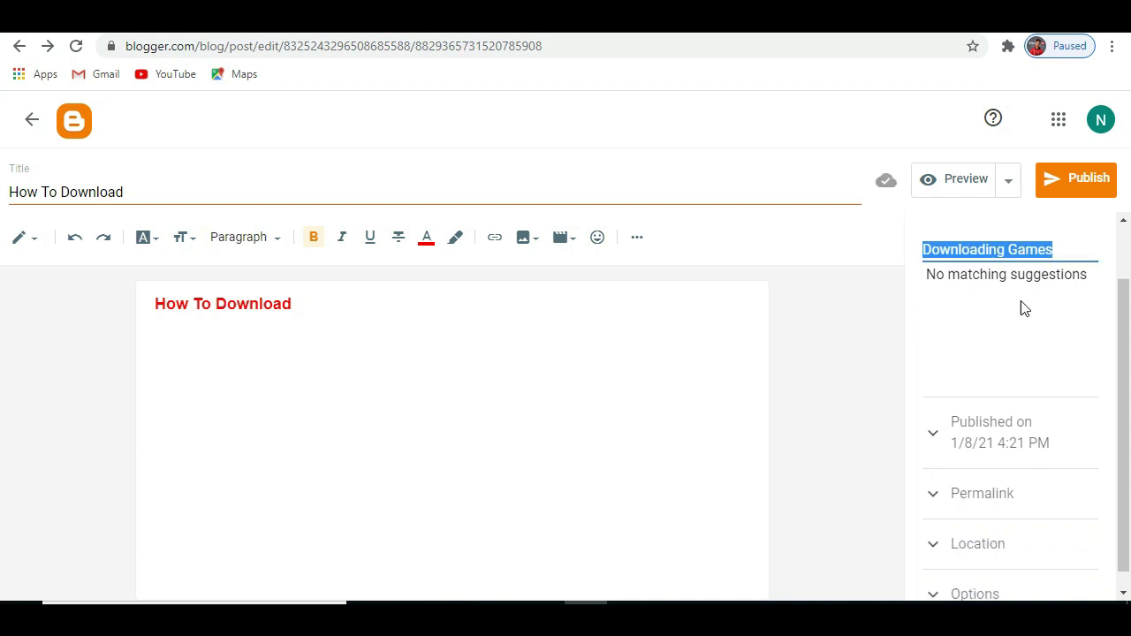
{"action": "left_click", "coordinate": [968, 481]}
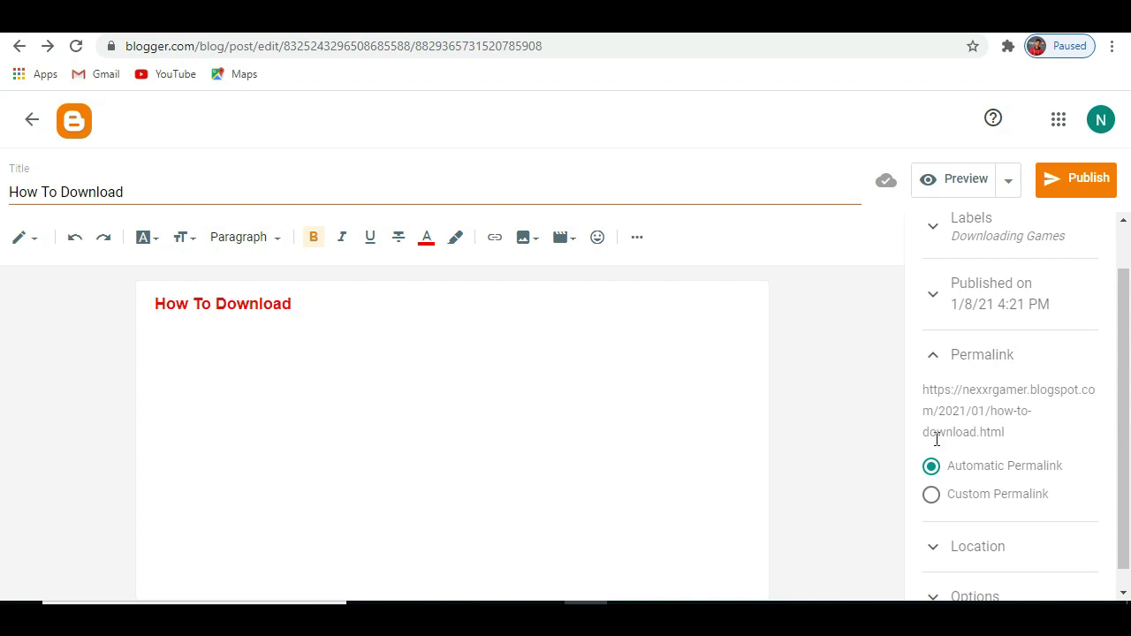
{"action": "scroll", "coordinate": [959, 482], "scroll_direction": "down", "scroll_amount": 1}
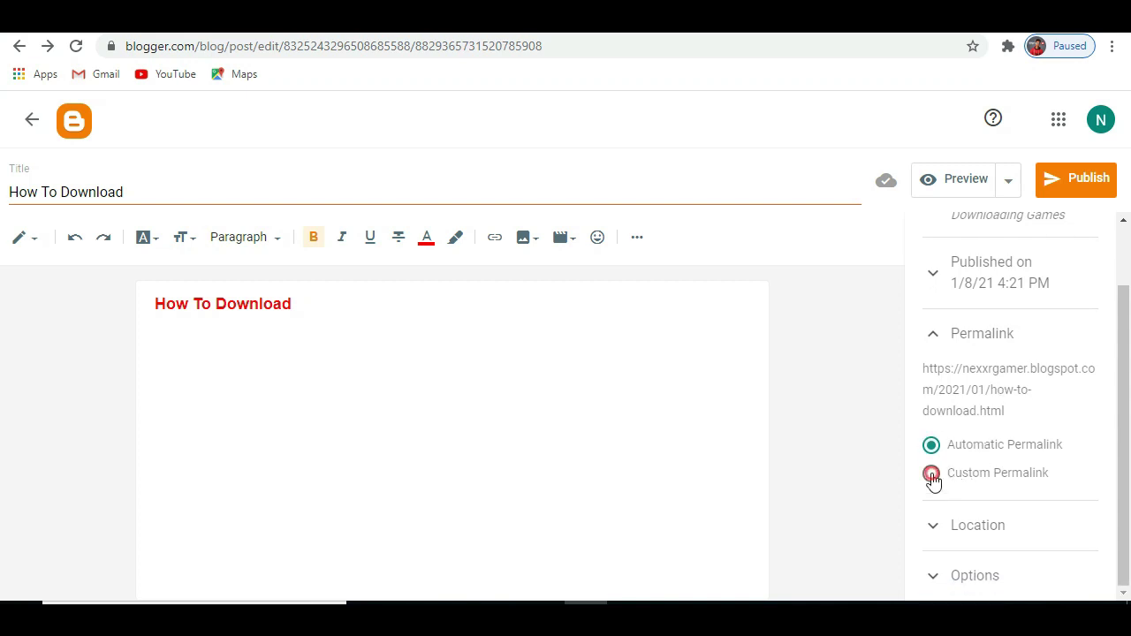
{"action": "left_click", "coordinate": [932, 475]}
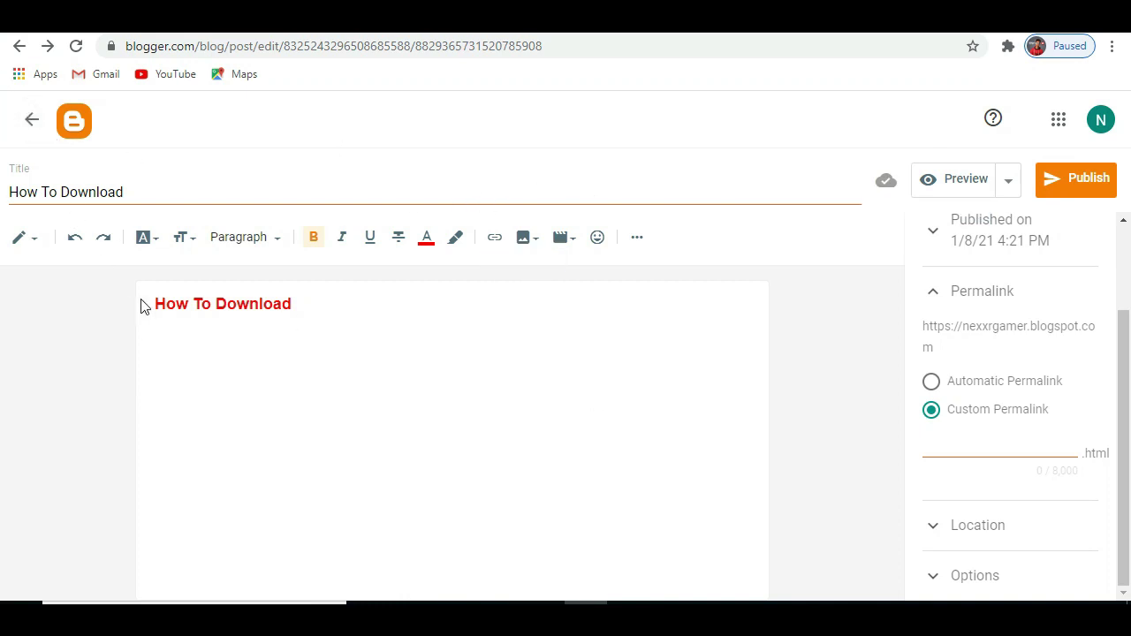
Step: Select the red "How To Download" line in the post body and delete it
{"action": "left_click_drag", "start_coordinate": [339, 317], "coordinate": [141, 306]}
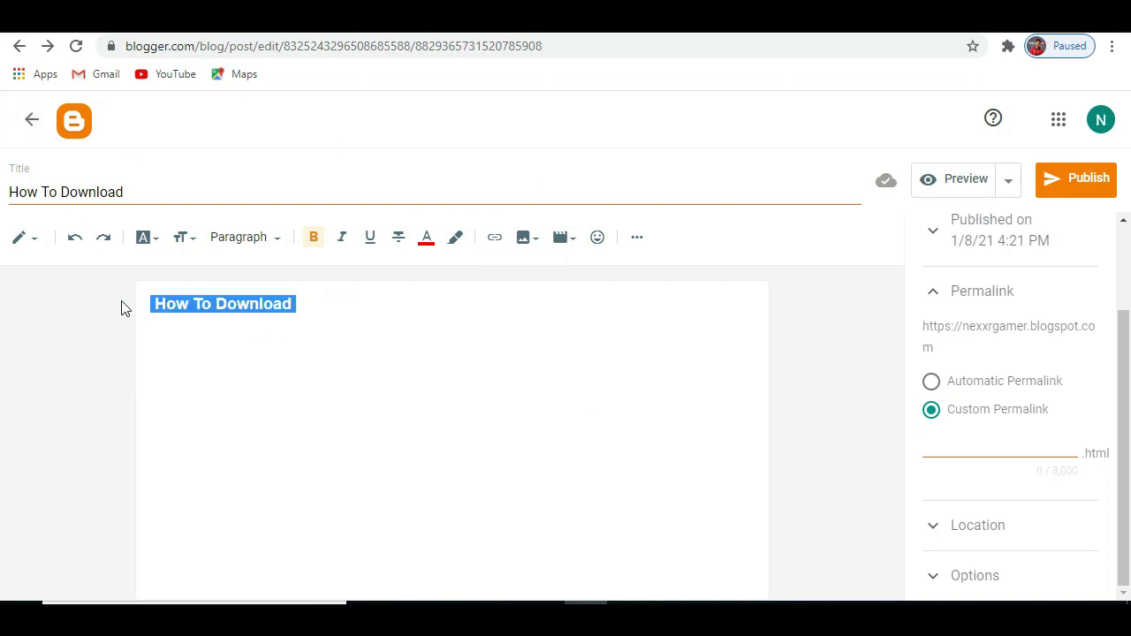
{"action": "key", "text": "BackSpace"}
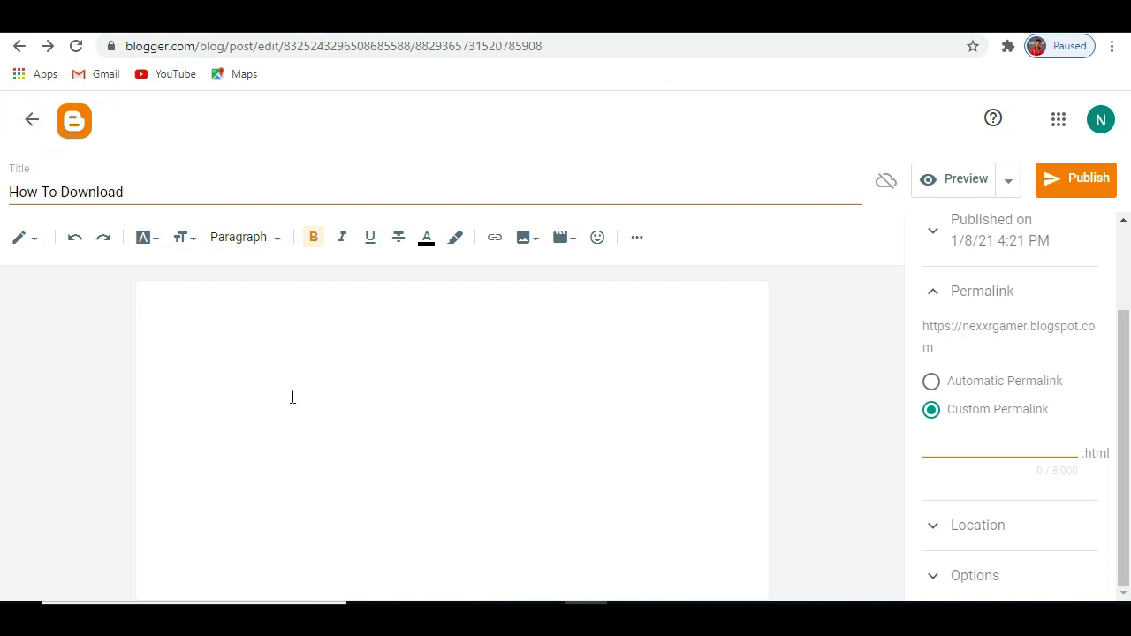